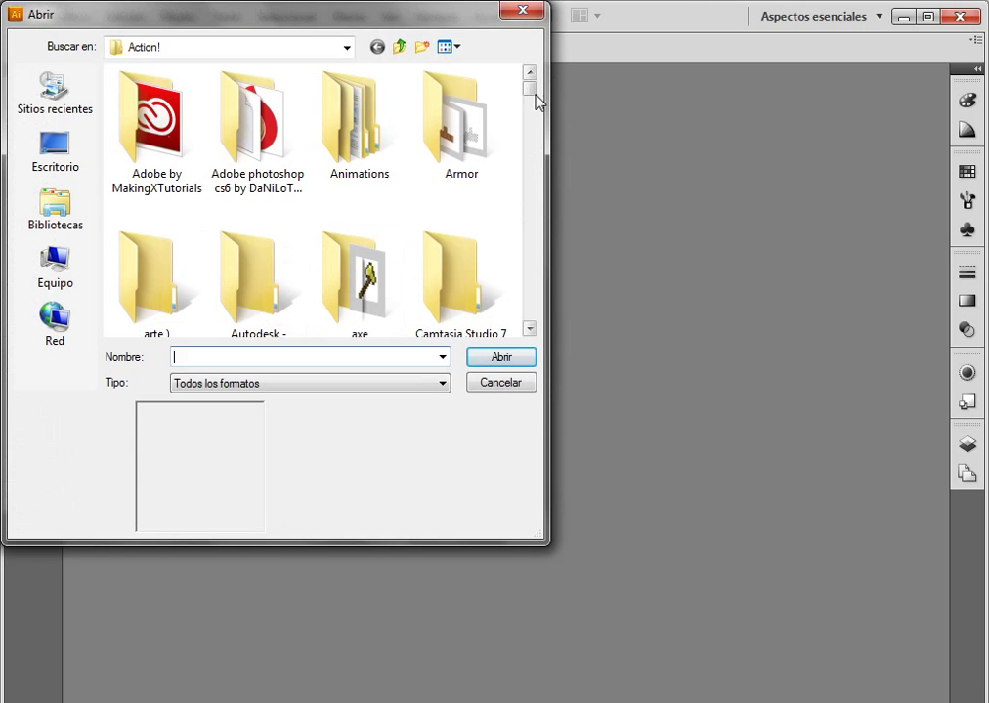
# Step: Open the Illustrator file "la mansana" from the Action! folder
pyautogui.moveTo(534, 98); pyautogui.dragTo(528, 256)
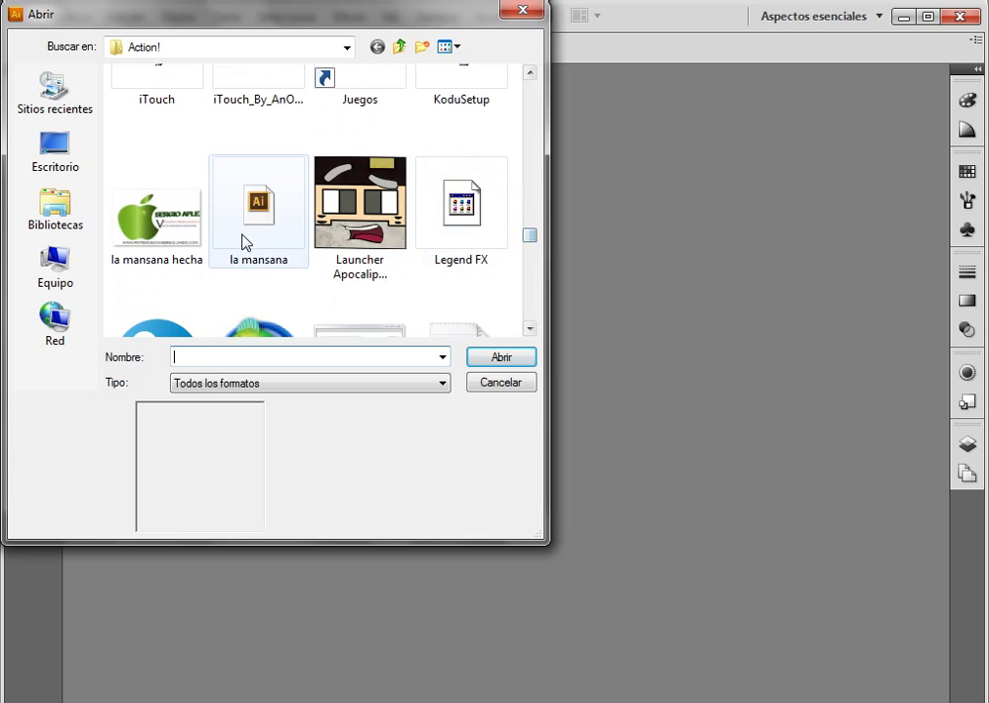
pyautogui.doubleClick(245, 240)
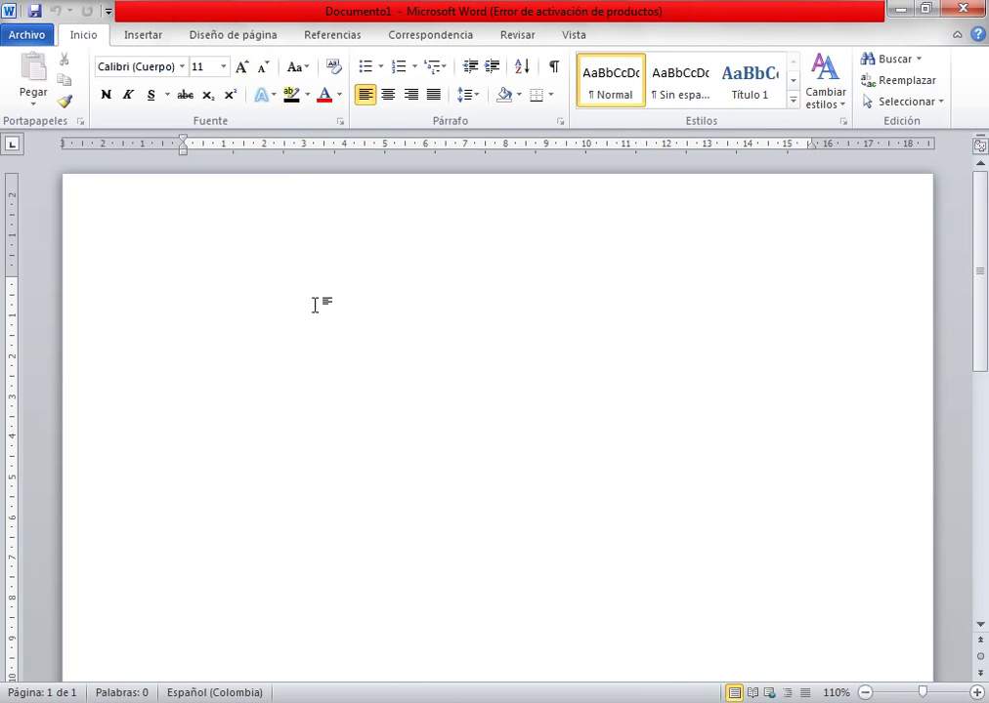
# Step: Write "Hoy aprenderemos ha hacer de esta manzana aple" in the blank Word document, and delete that line
pyautogui.write('hoy ')
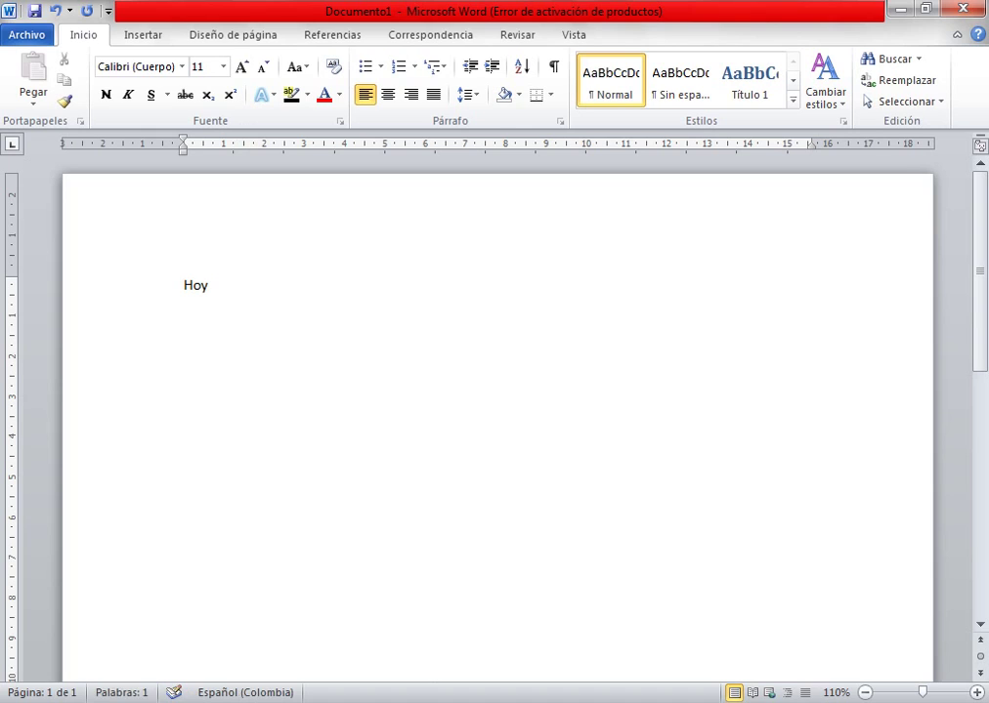
pyautogui.write('aprenderemos ha')
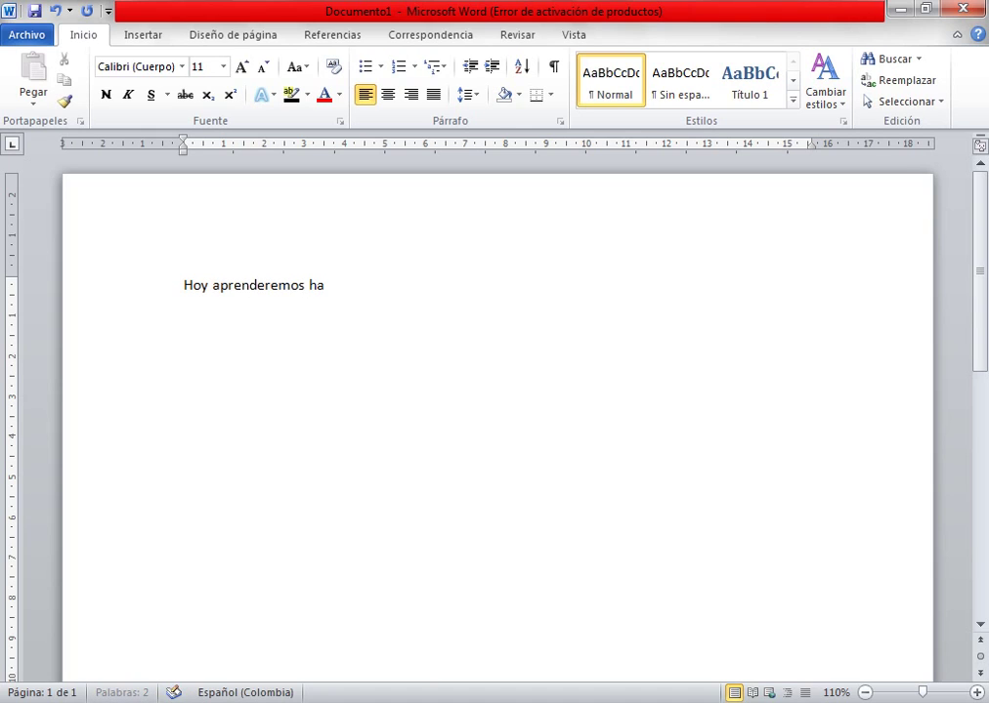
pyautogui.write(' hacer de es')
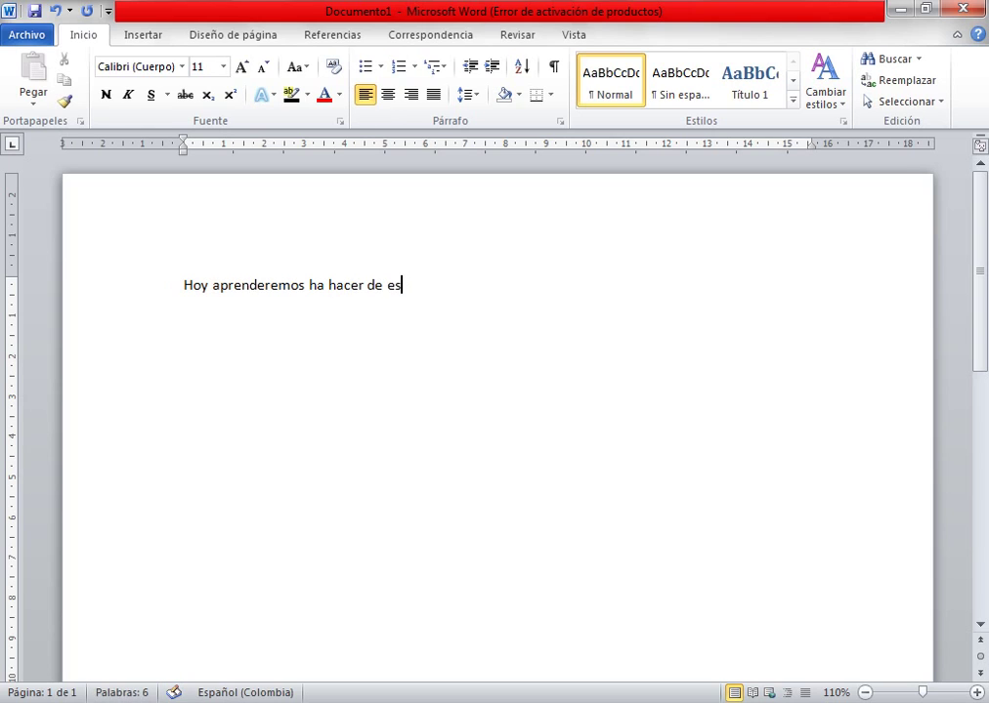
pyautogui.write('ta man')
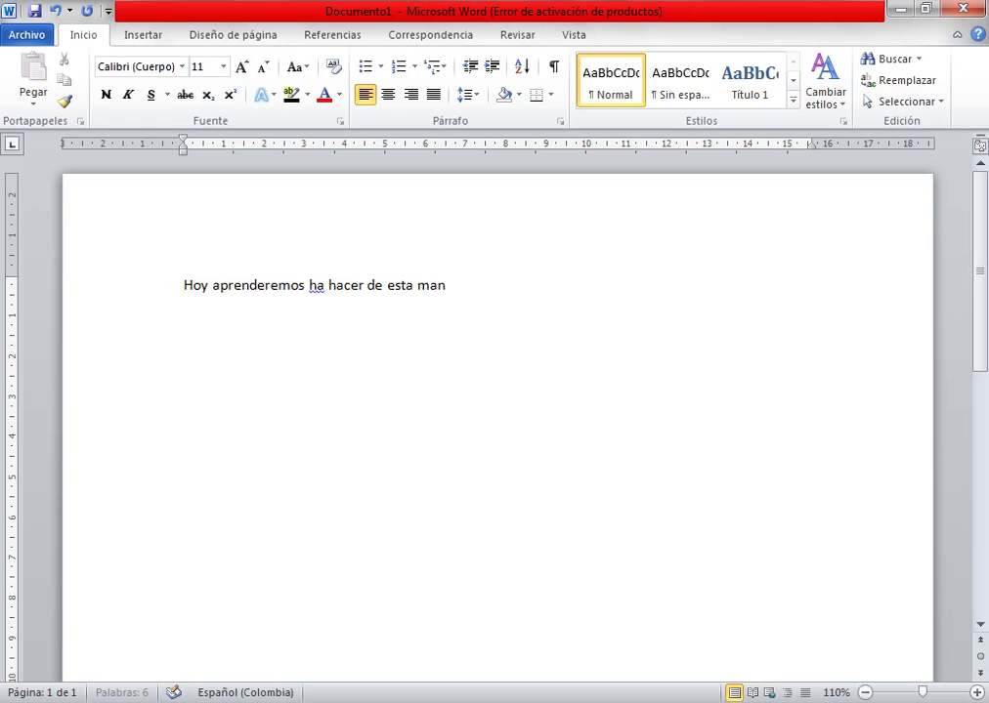
pyautogui.write('zana aple')
pyautogui.click(142, 291)
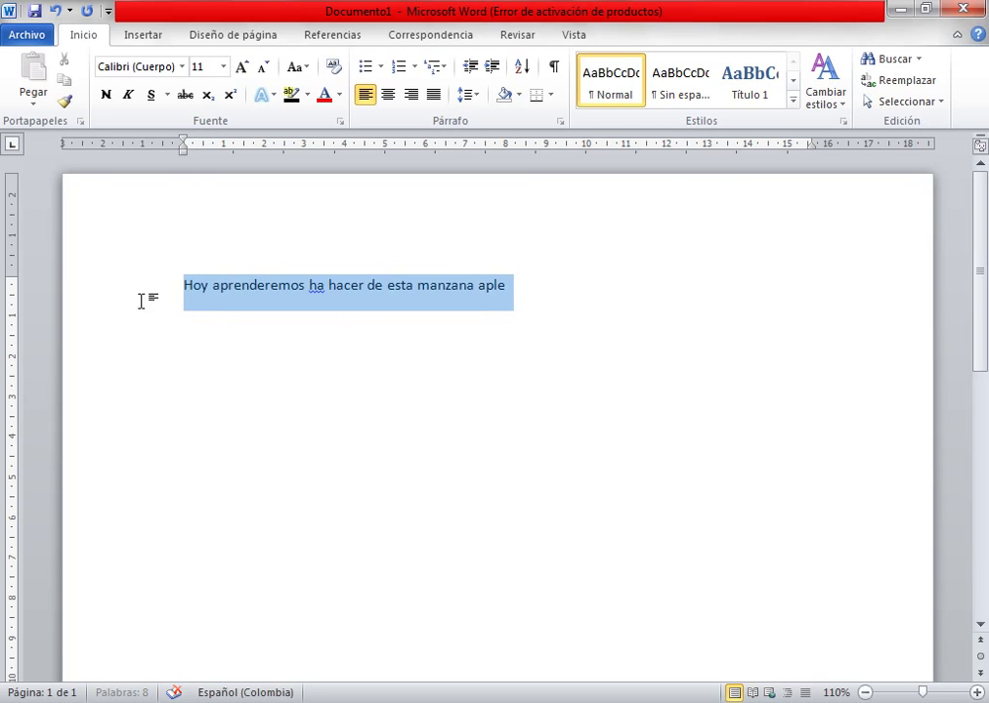
pyautogui.press('Delete')
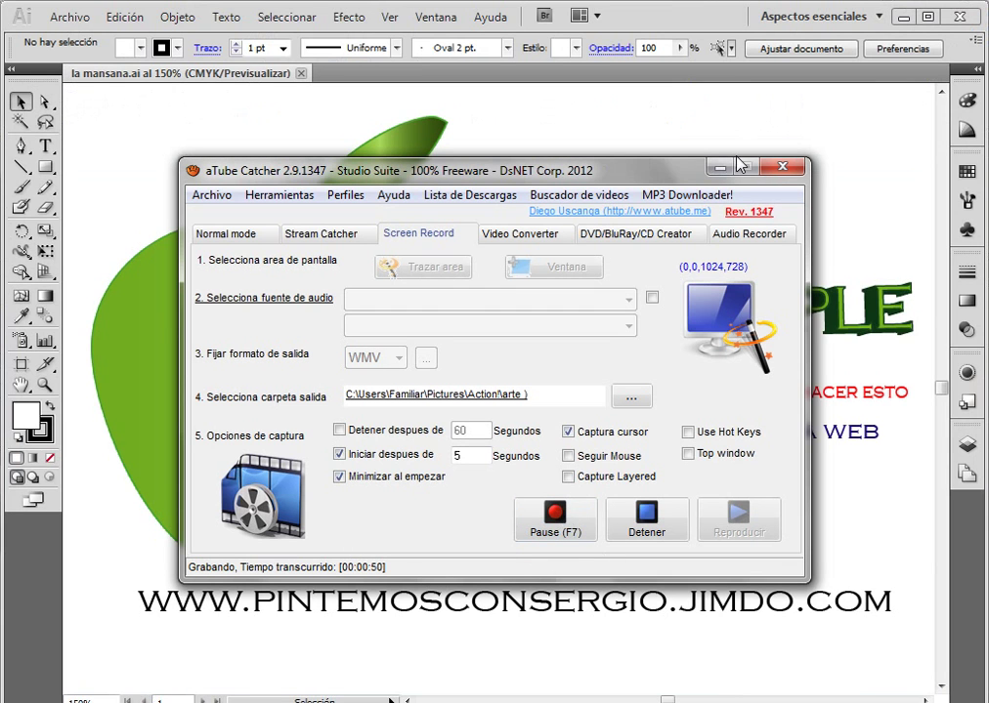
# Step: Switch back to Illustrator and create a new landscape A4 CMYK document with one artboard in centimetres
pyautogui.click(716, 166)
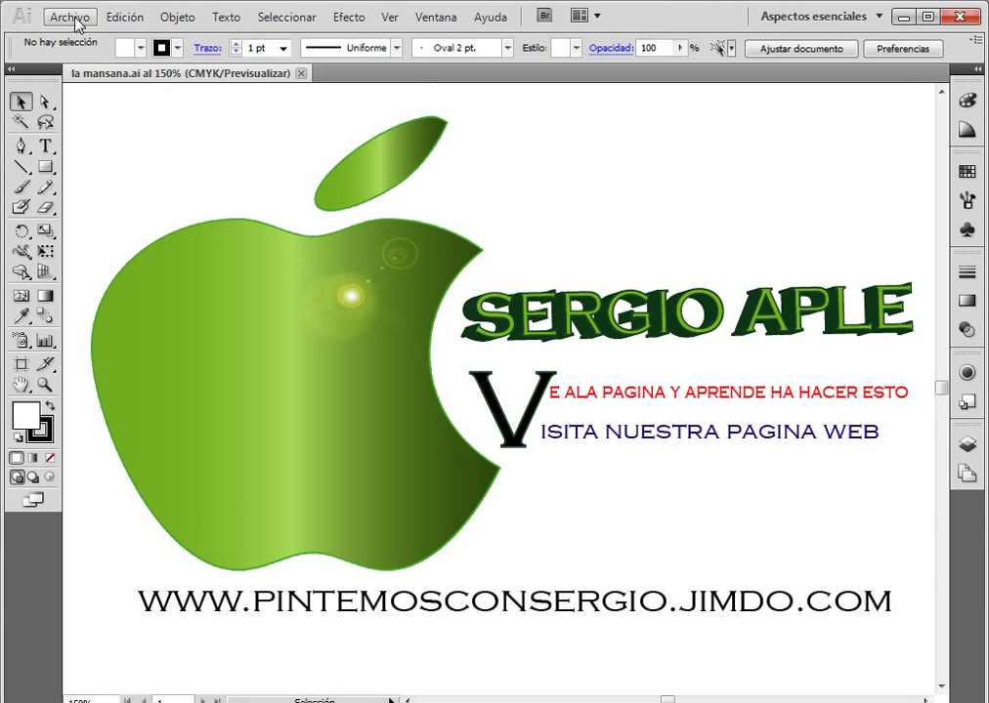
pyautogui.click(66, 17)
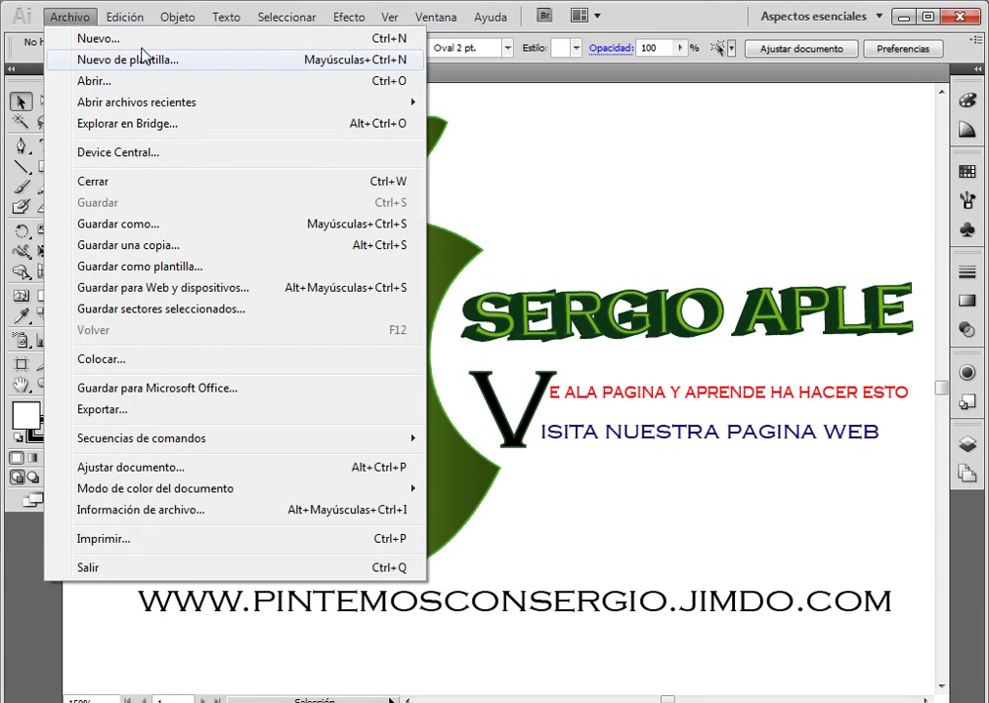
pyautogui.press('Escape')
pyautogui.hotkey('ctrl', 'n')
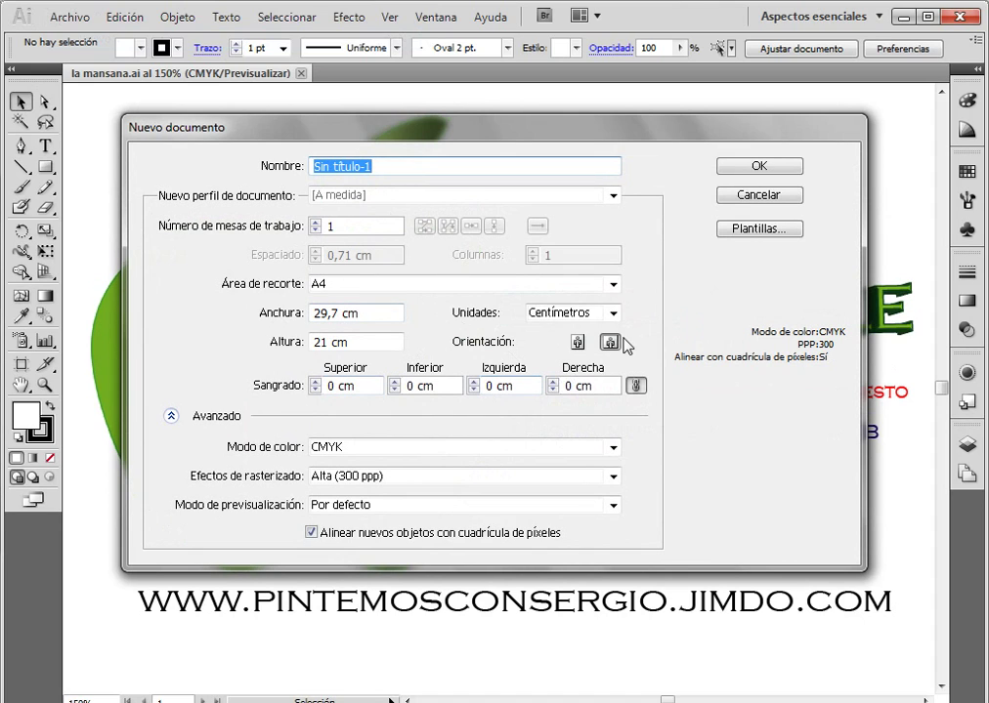
pyautogui.click(758, 172)
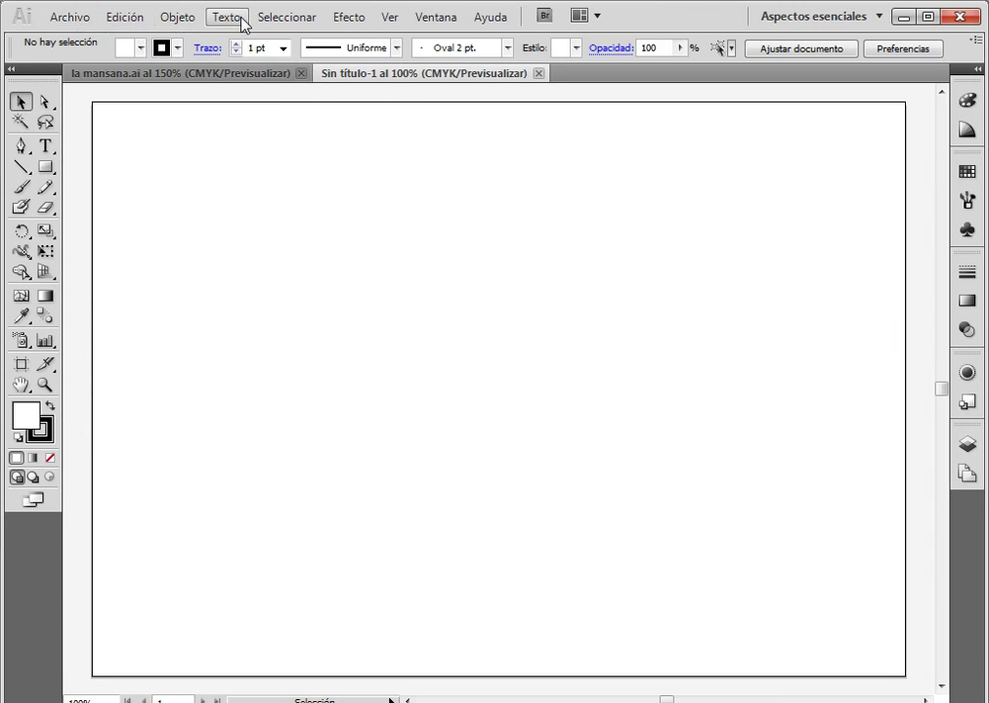
# Step: Open the guides and grid preferences for the new document
pyautogui.click(347, 16)
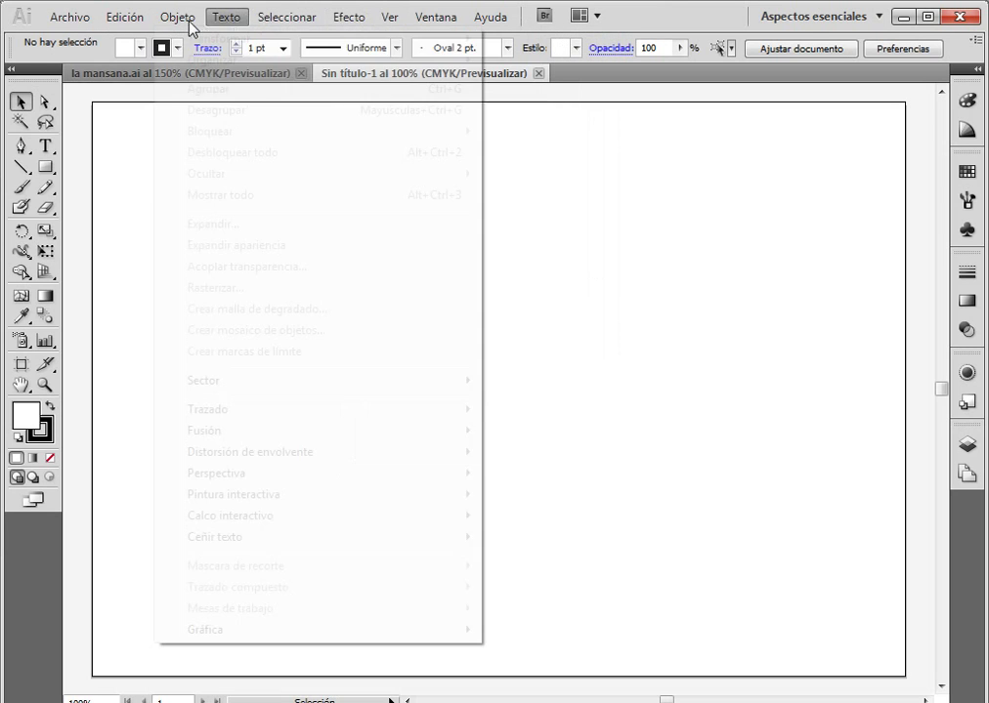
pyautogui.moveTo(164, 20)
pyautogui.moveTo(125, 18)
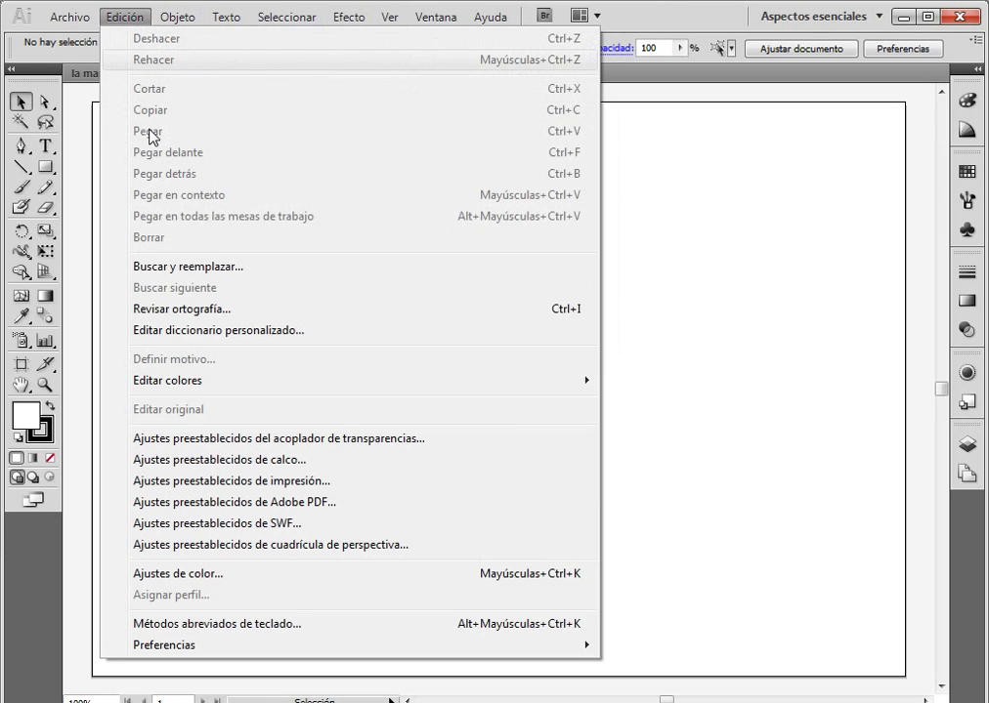
pyautogui.moveTo(396, 645)
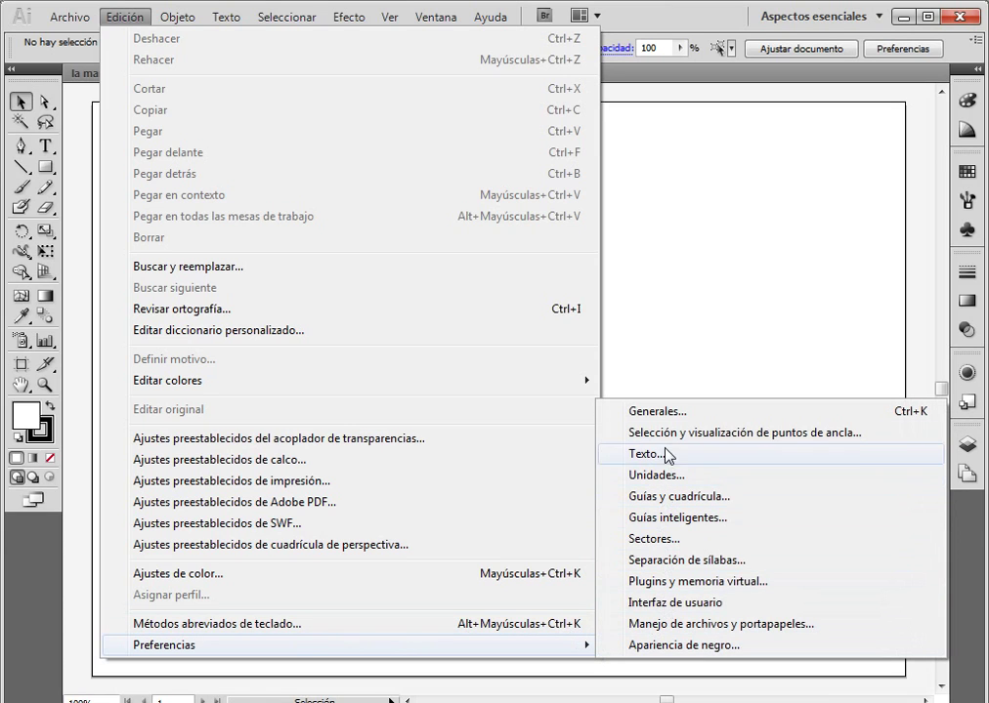
pyautogui.click(687, 500)
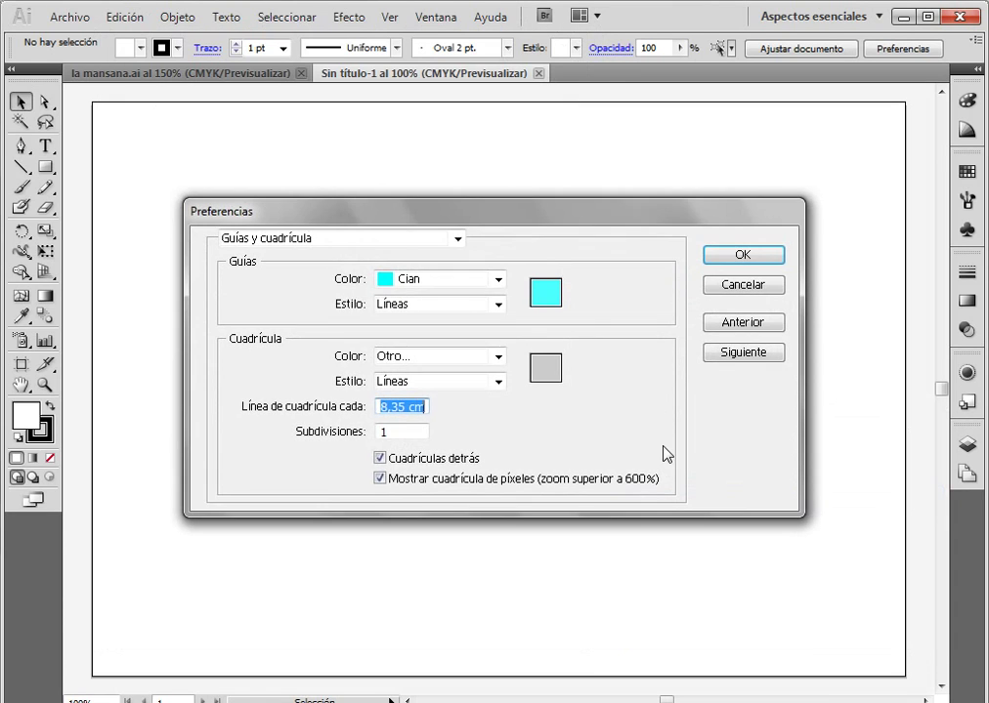
pyautogui.click(383, 408)
pyautogui.press('Left')
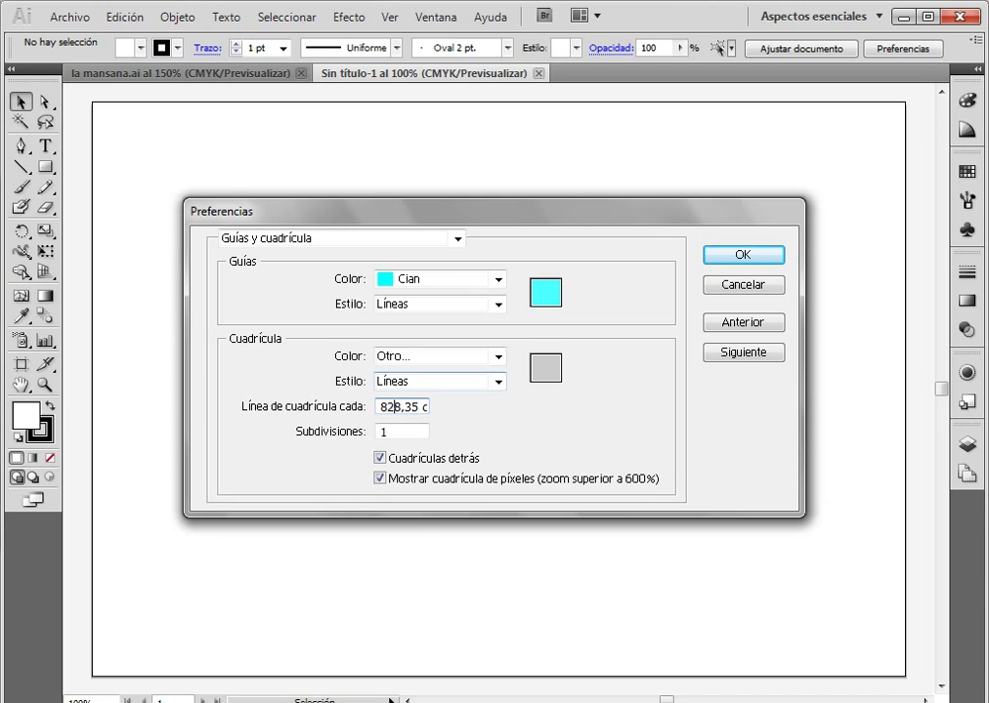
pyautogui.press('BackSpace')
pyautogui.click(745, 256)
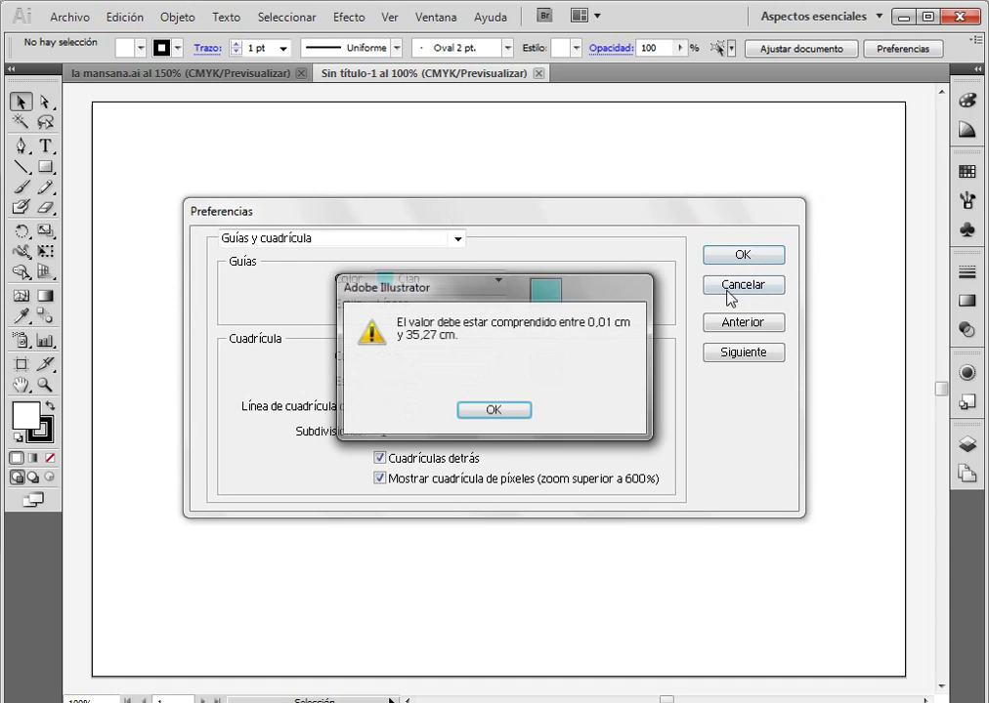
pyautogui.click(493, 410)
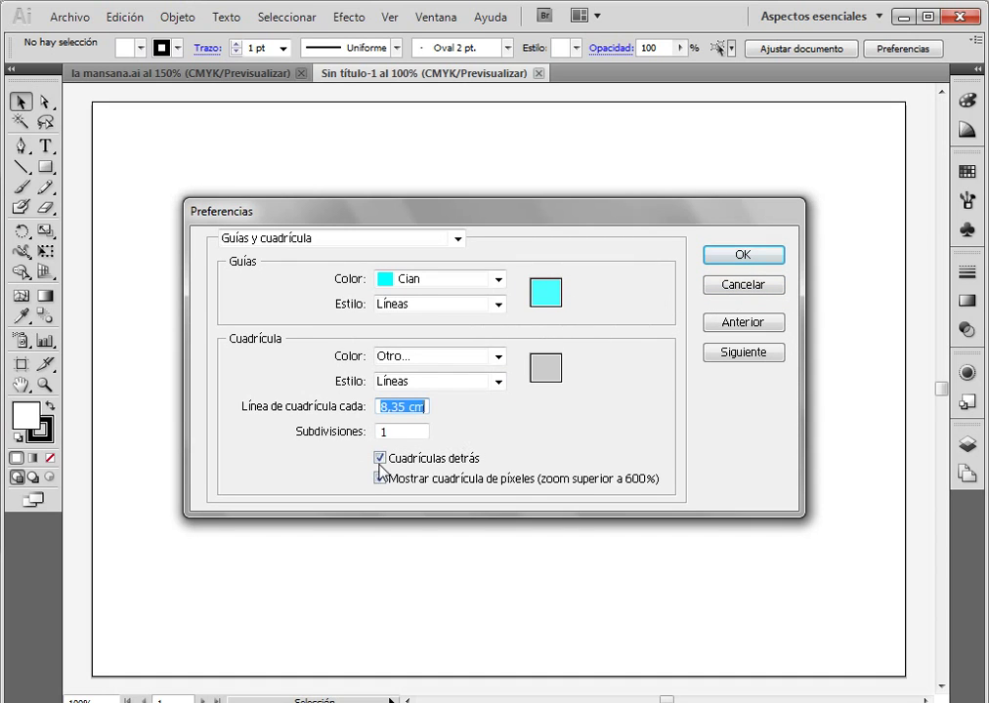
# Step: Accept the grid preferences with a gridline every 8,35 cm and 1 subdivision, and show the grid
pyautogui.click(401, 432)
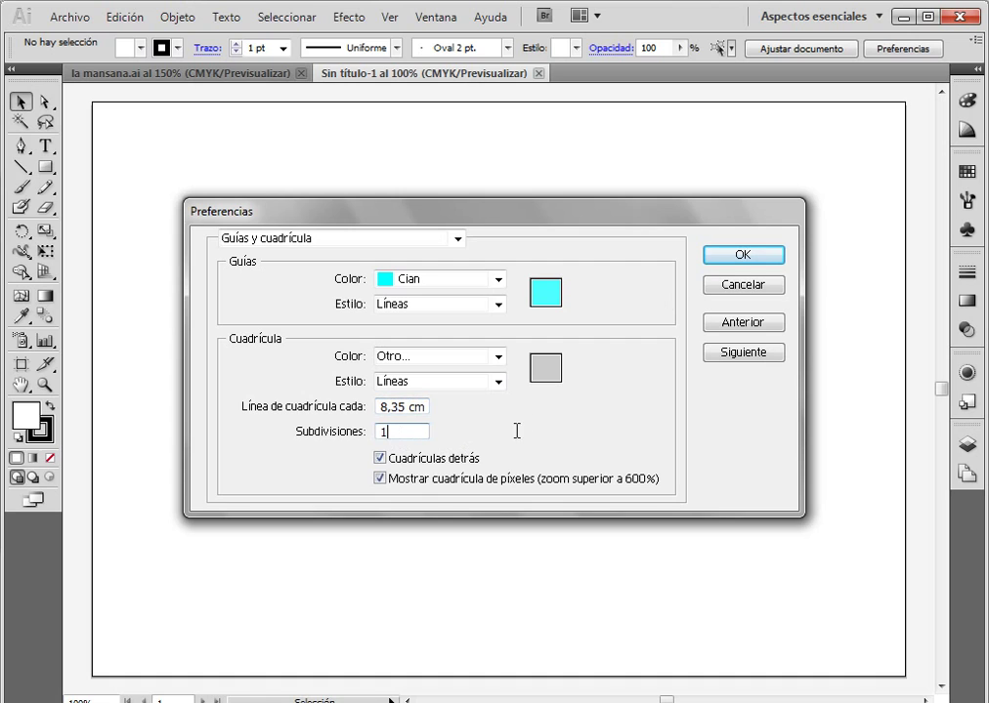
pyautogui.click(735, 257)
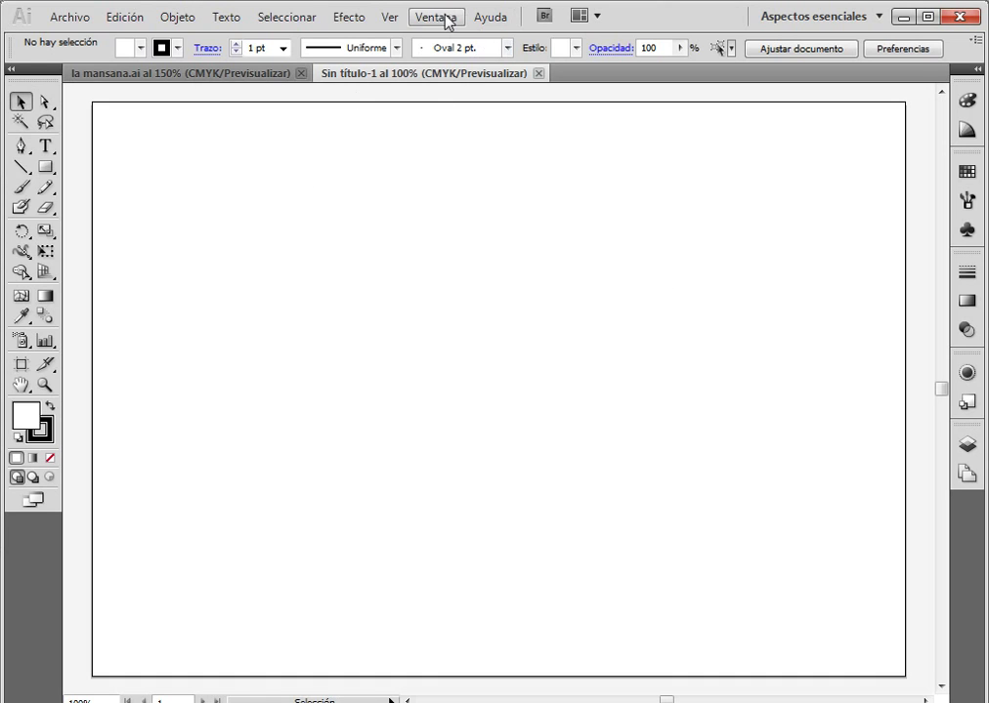
pyautogui.click(399, 21)
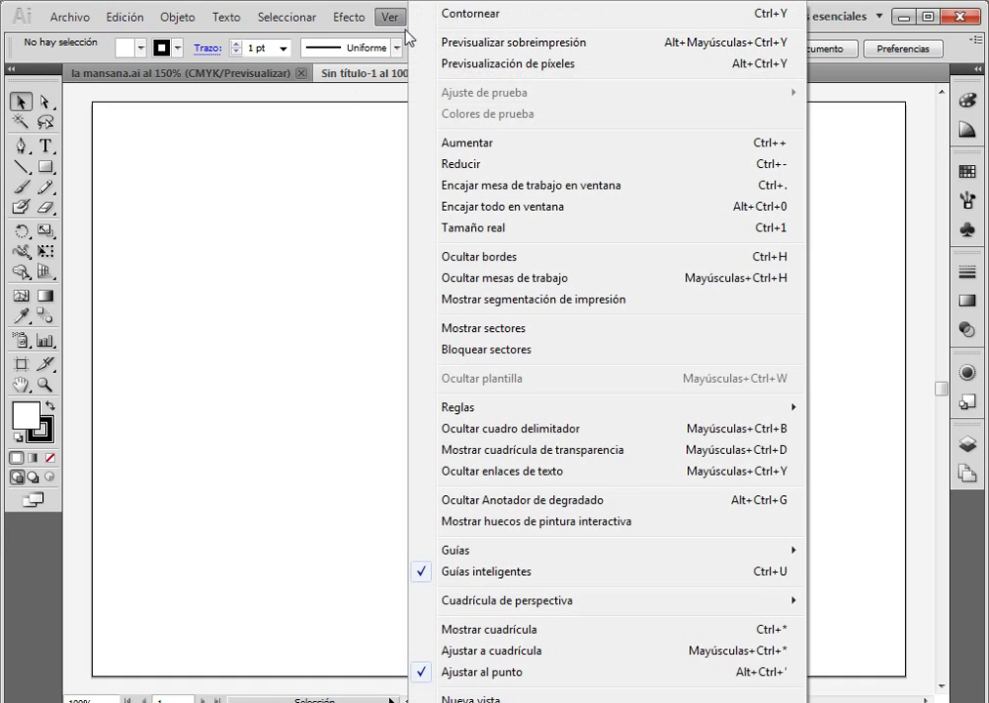
pyautogui.click(513, 633)
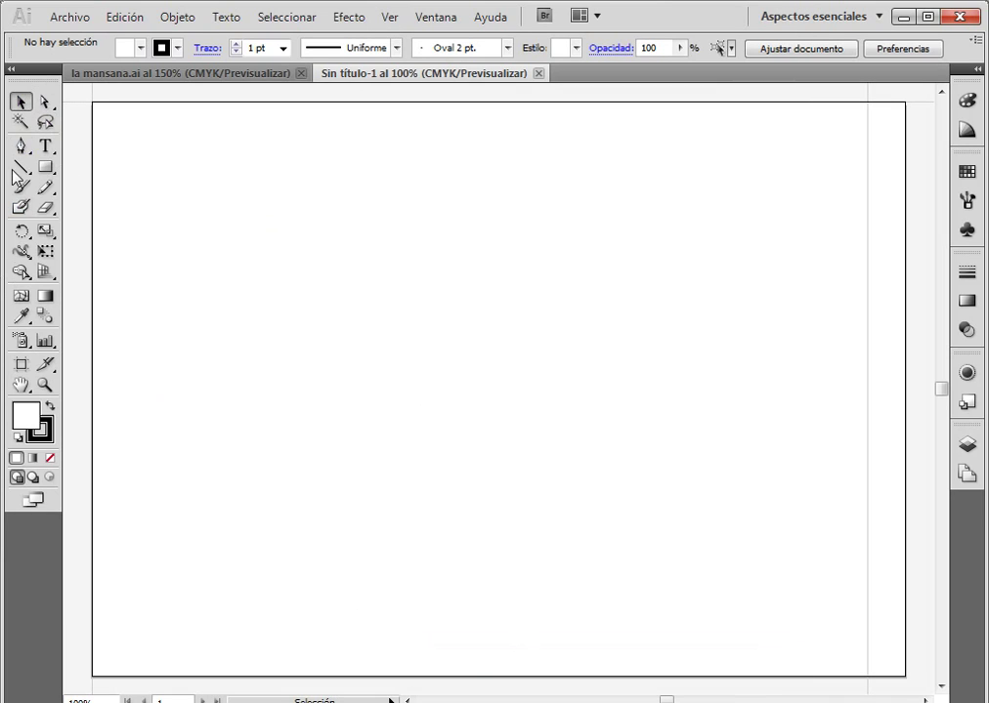
# Step: Draw a nearly round ellipse in the artboard's upper-left area and place an overlapping copy horizontally to its right
pyautogui.moveTo(45, 166); pyautogui.dragTo(379, 410)
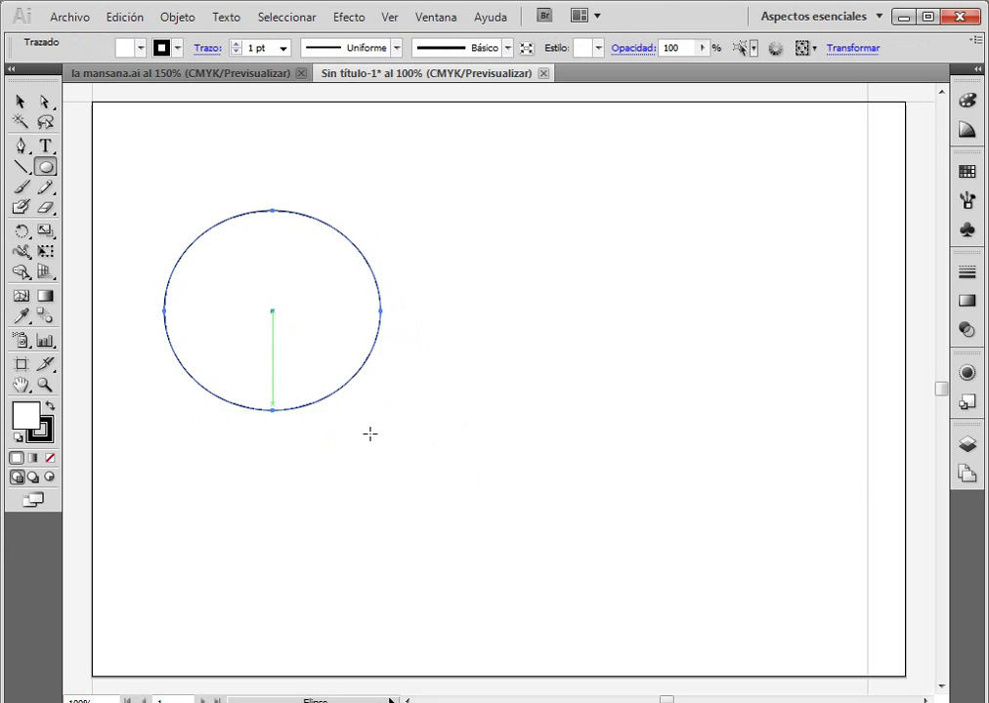
pyautogui.press('v')
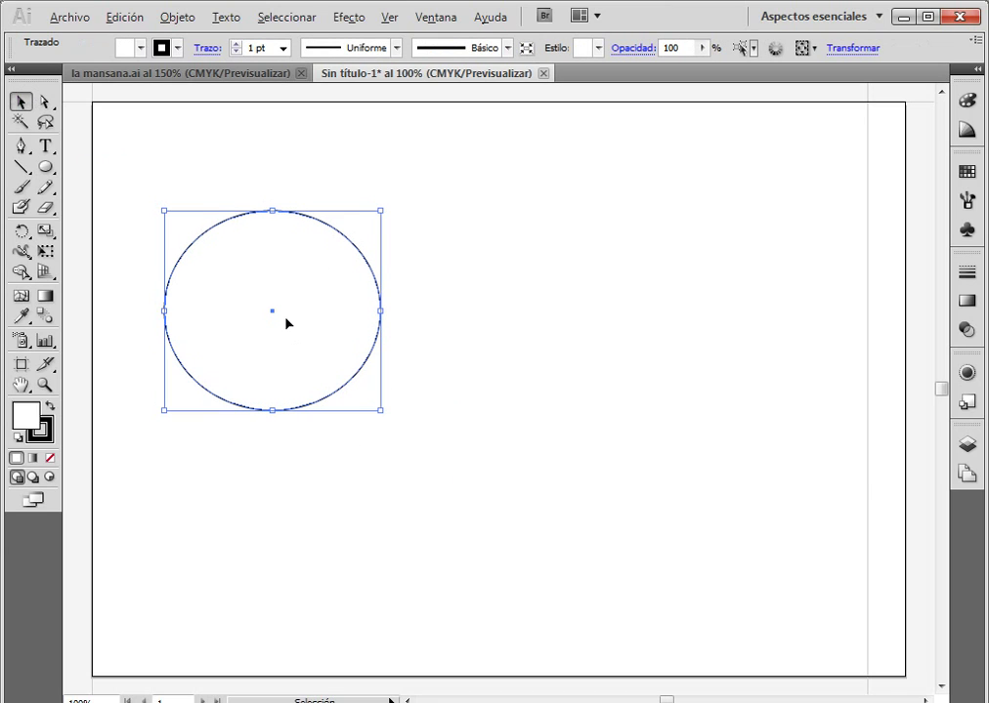
pyautogui.moveTo(274, 313); pyautogui.dragTo(412, 314)
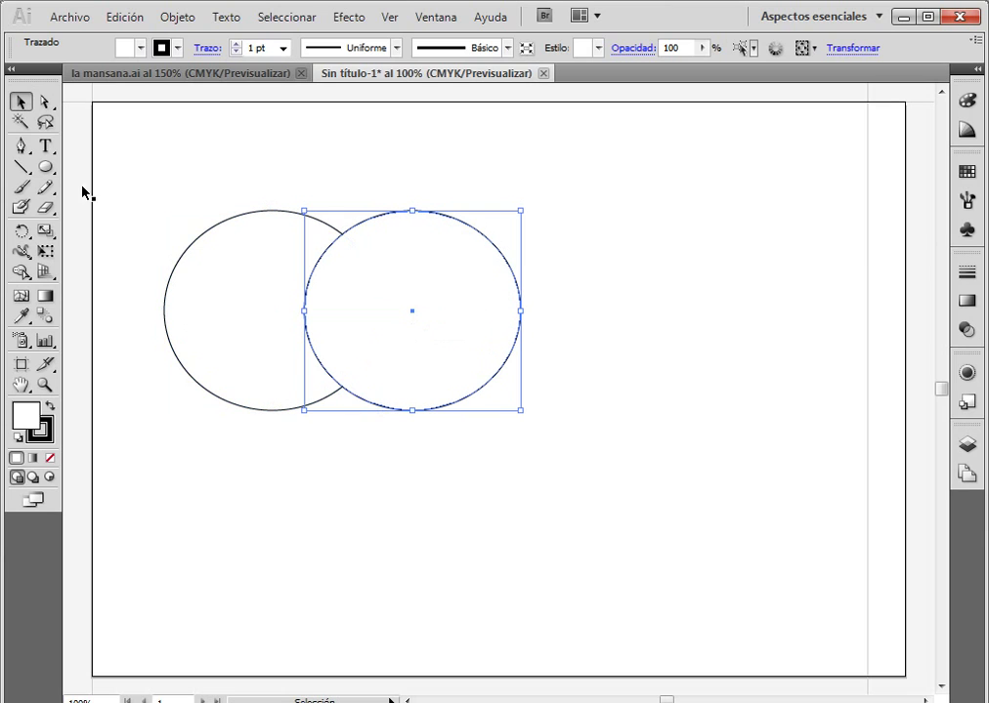
# Step: Merge the two overlapping ellipses into a single outline with the Shape Builder tool
pyautogui.moveTo(164, 152); pyautogui.dragTo(600, 470)
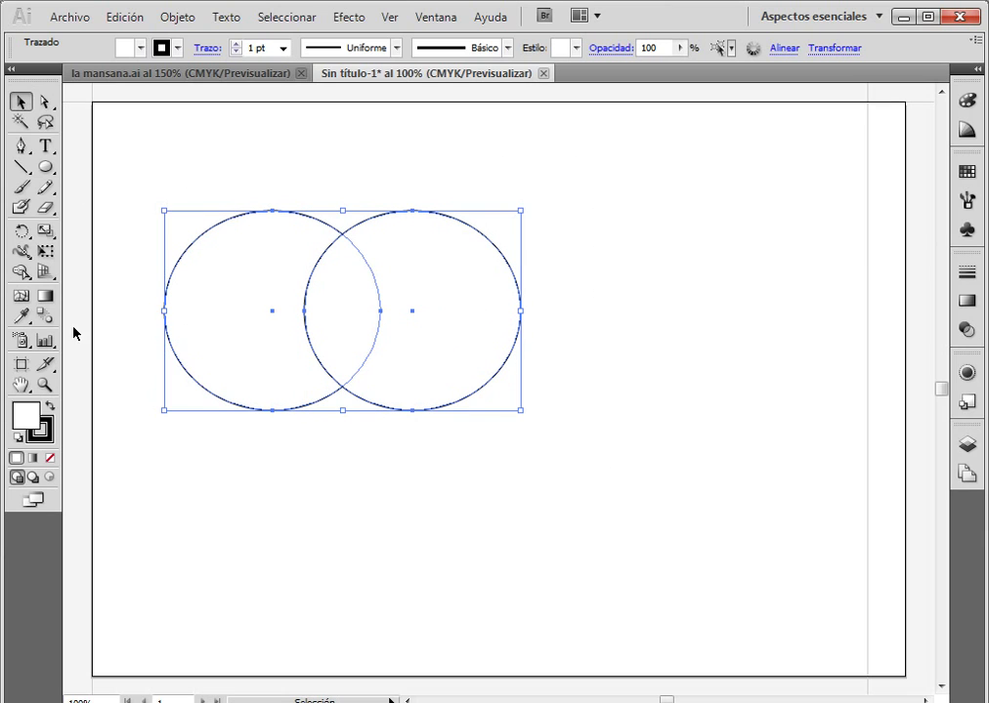
pyautogui.click(20, 274)
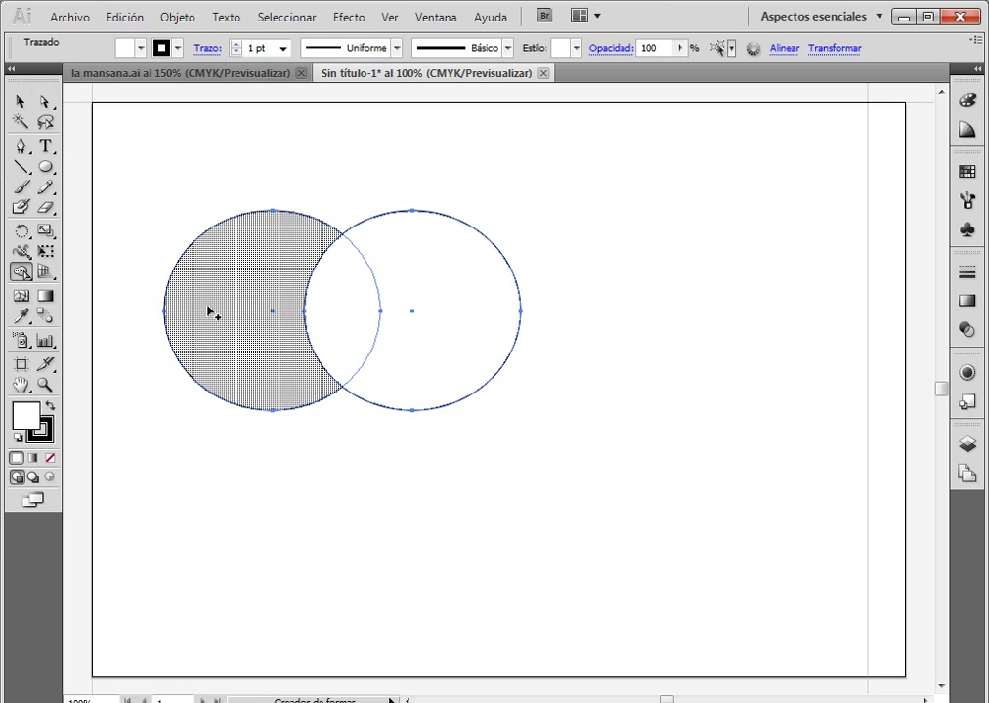
pyautogui.moveTo(198, 319); pyautogui.dragTo(440, 335)
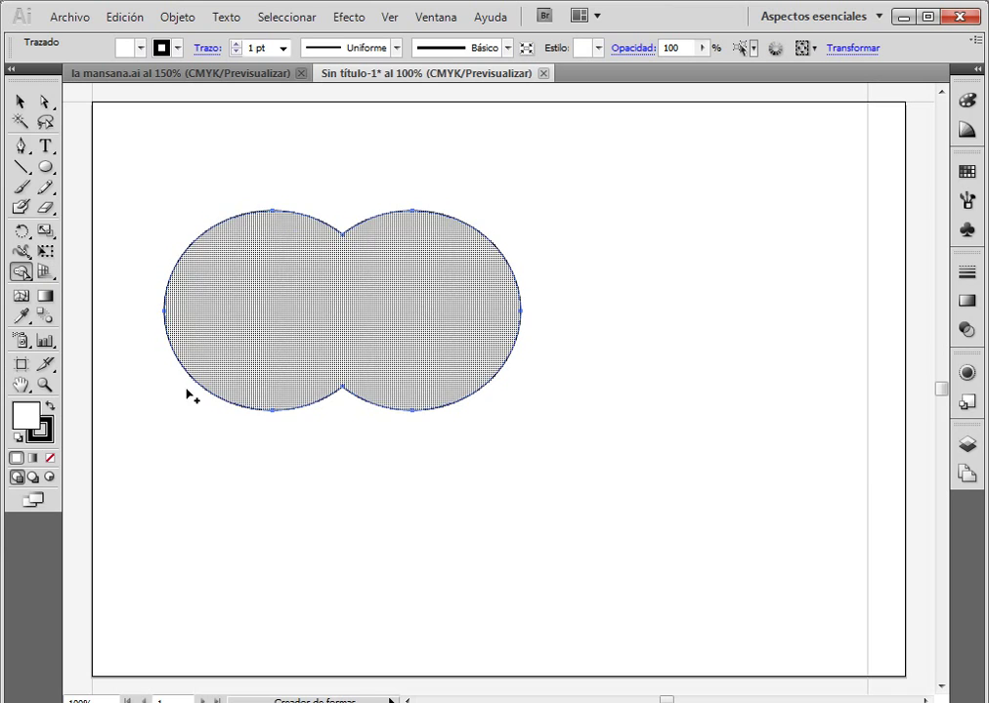
# Step: Convert the upper and lower notch anchor points of the merged shape to smooth points, and slightly lengthen the lower point's right handle
pyautogui.click(44, 102)
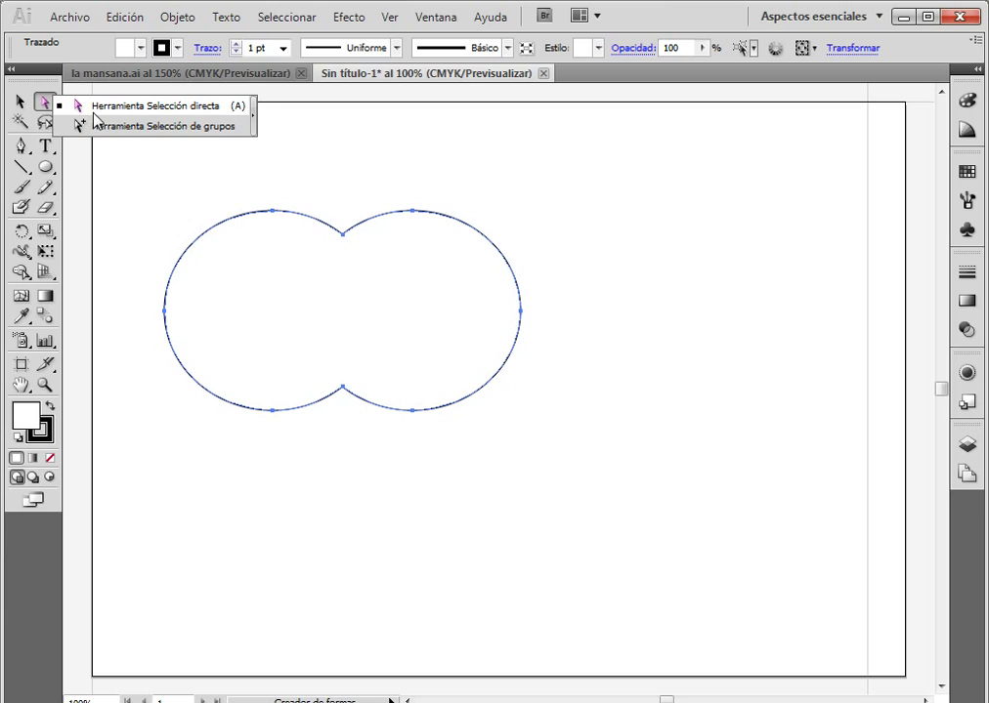
pyautogui.click(94, 112)
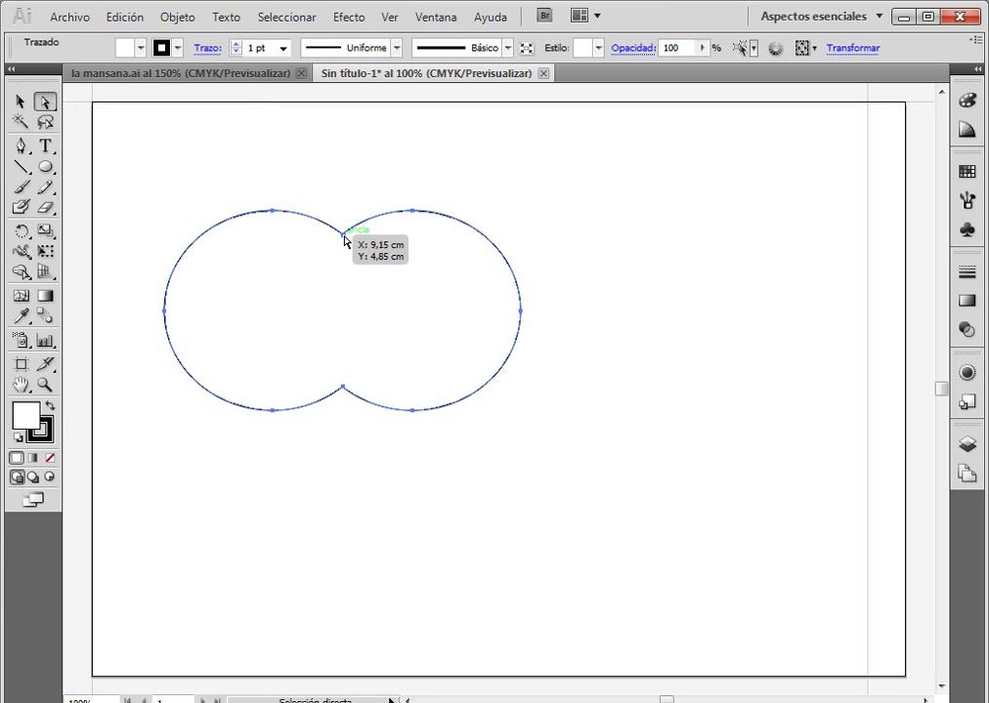
pyautogui.click(344, 234)
pyautogui.click(185, 49)
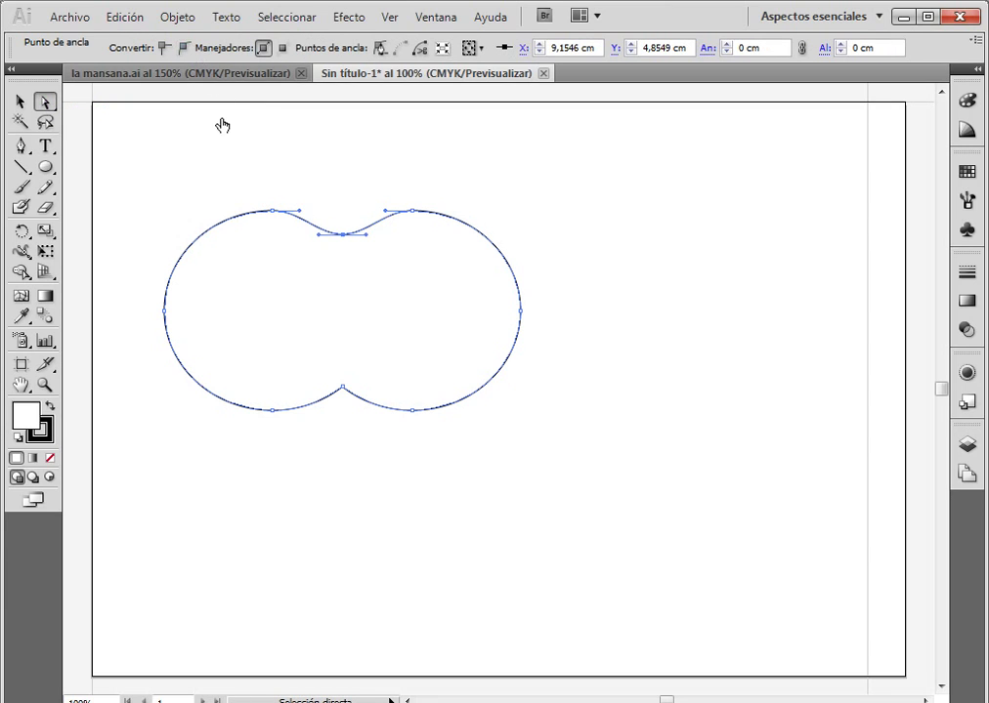
pyautogui.click(342, 387)
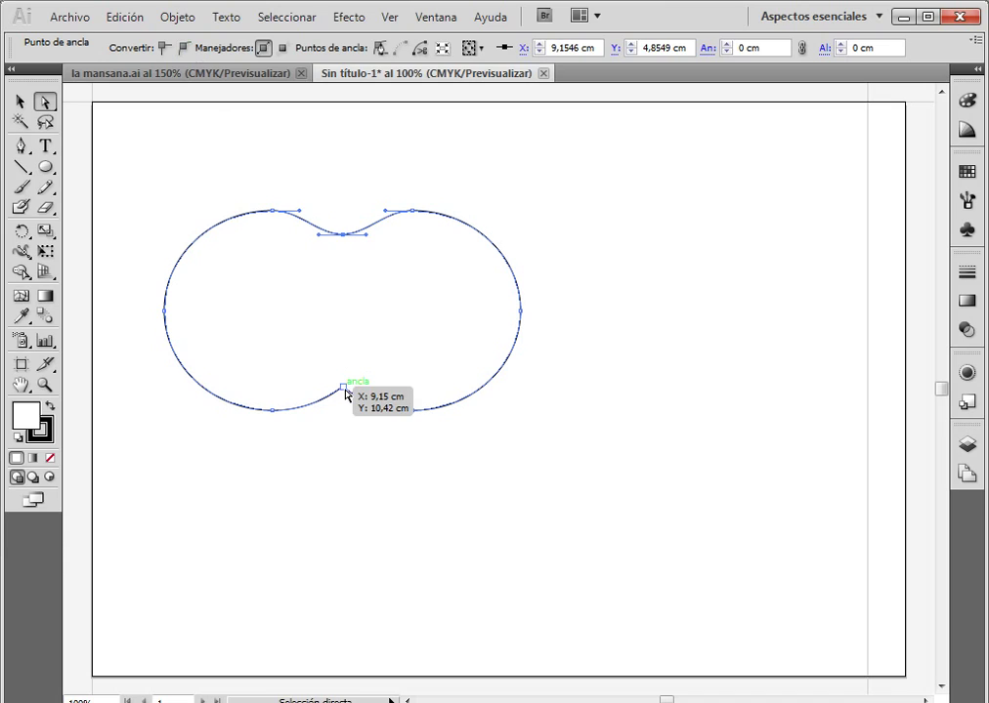
pyautogui.click(185, 51)
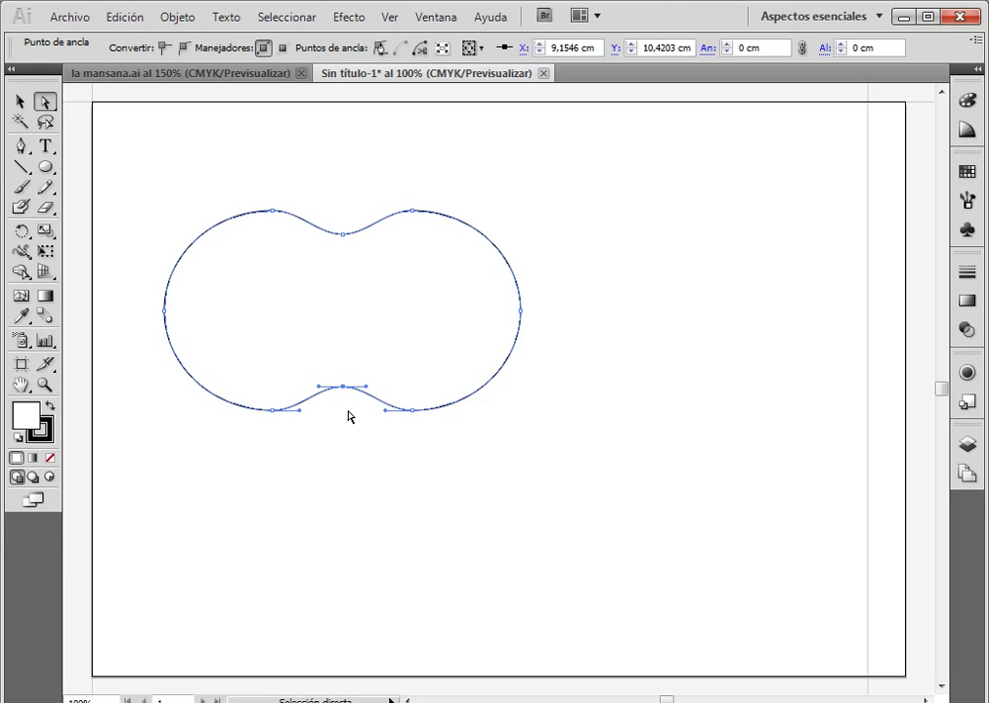
pyautogui.moveTo(348, 393); pyautogui.dragTo(374, 389)
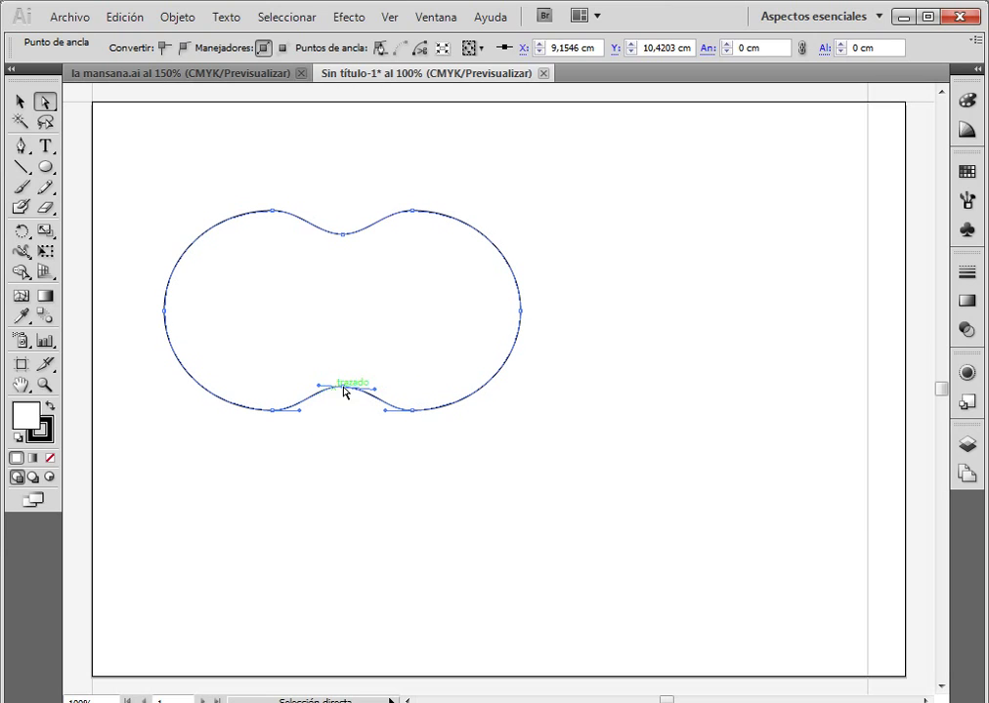
# Step: Select the entire merged outline and move it straight up by about 1,2 cm
pyautogui.moveTo(376, 390); pyautogui.dragTo(347, 388)
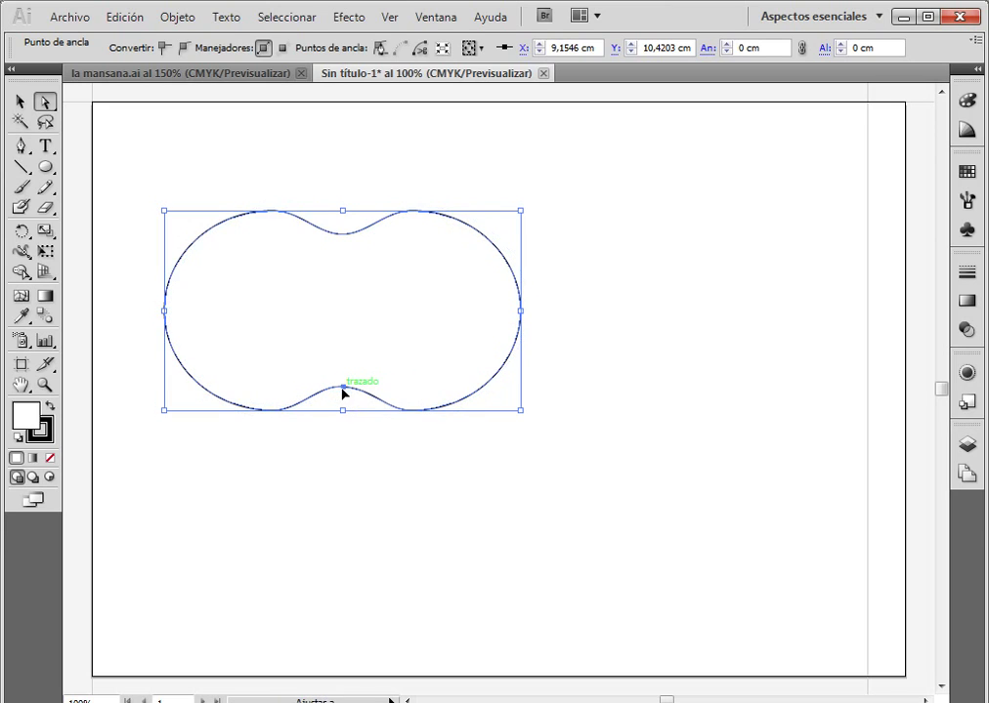
pyautogui.click(344, 387)
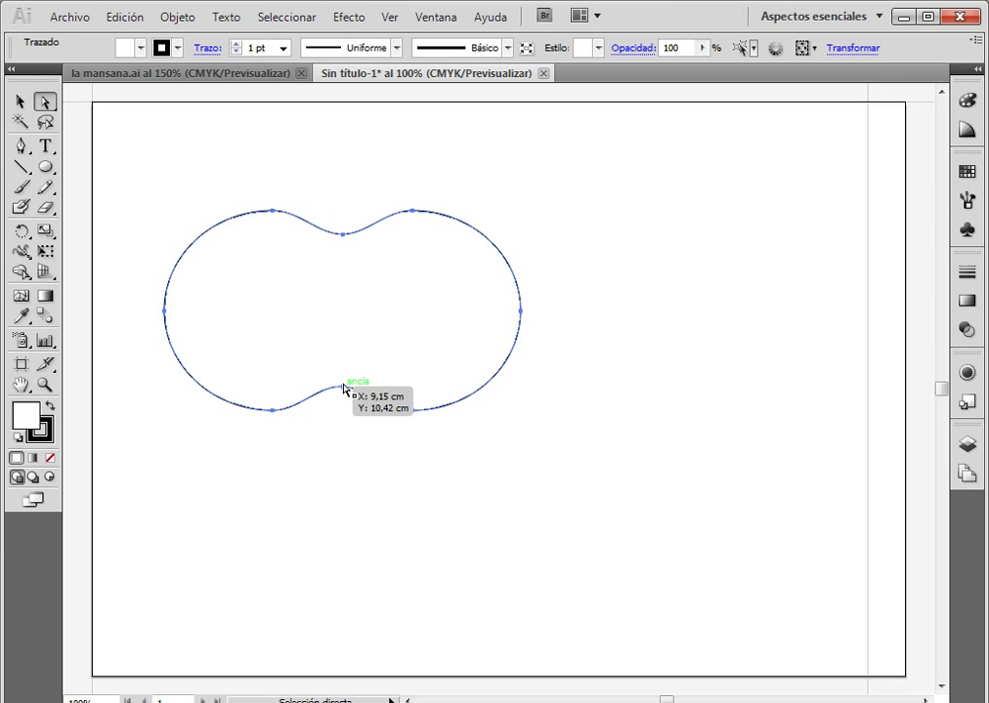
pyautogui.hotkey('ctrl', 'a')
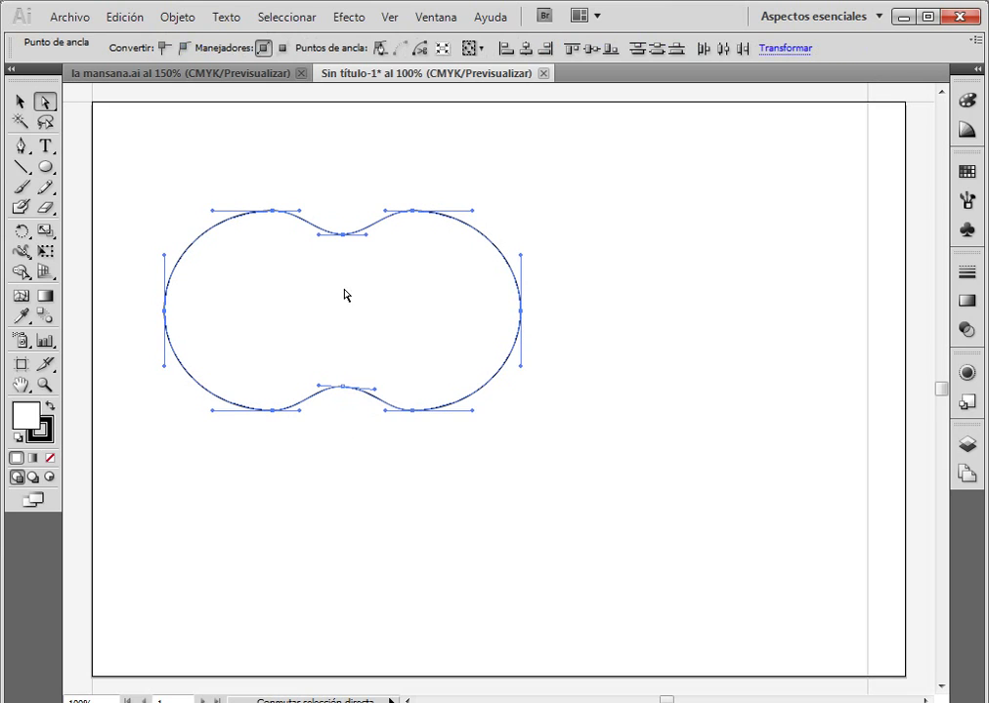
pyautogui.moveTo(344, 293); pyautogui.dragTo(347, 256)
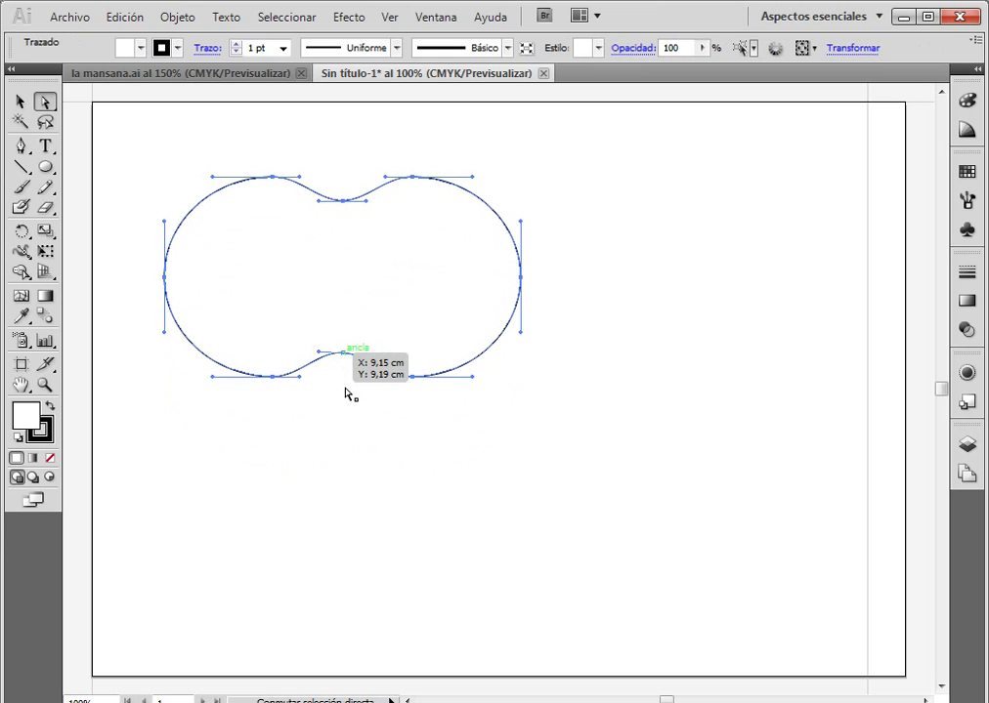
# Step: Scale the outline to apple proportions by stretching its lower edge downward and narrowing it from the right side, then deselect it
pyautogui.press('v')
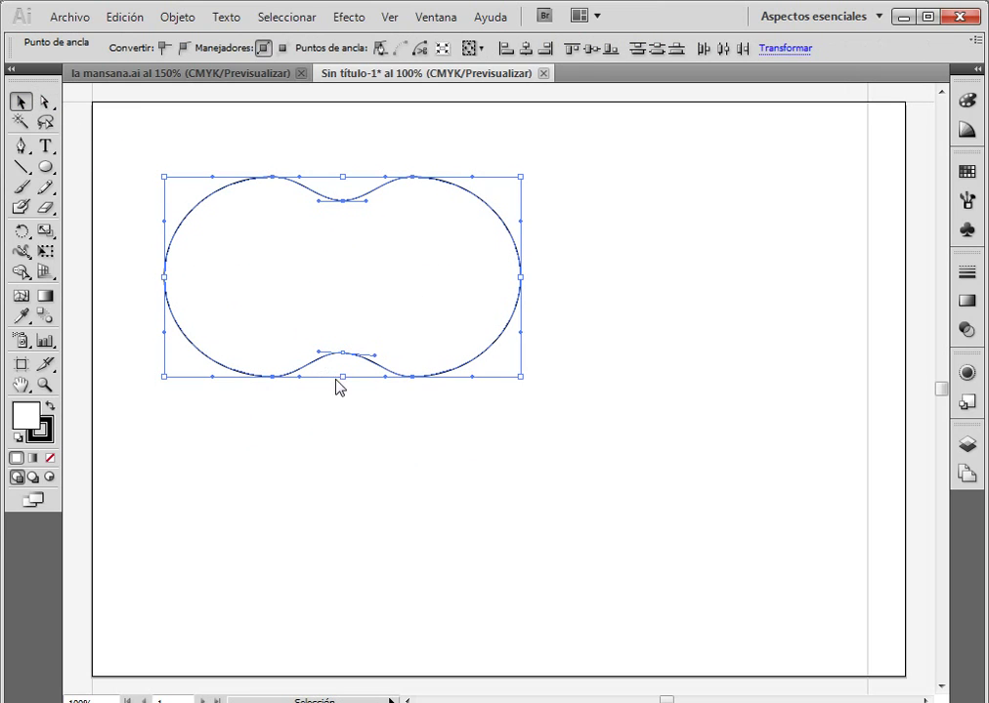
pyautogui.moveTo(346, 379); pyautogui.dragTo(340, 451)
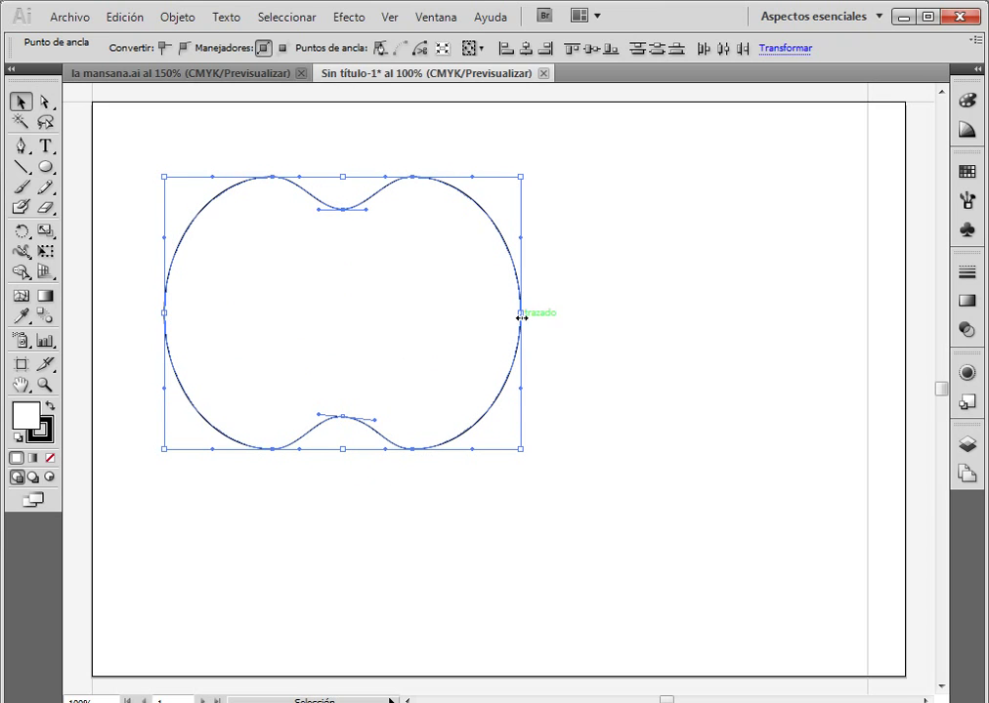
pyautogui.moveTo(521, 317); pyautogui.dragTo(471, 314)
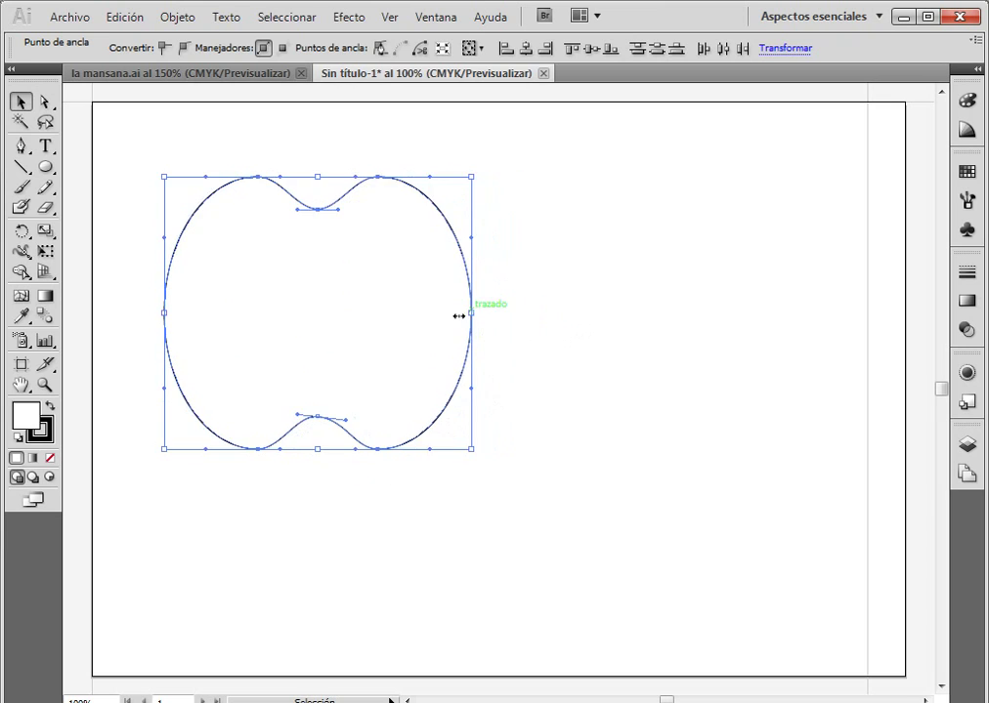
pyautogui.click(619, 259)
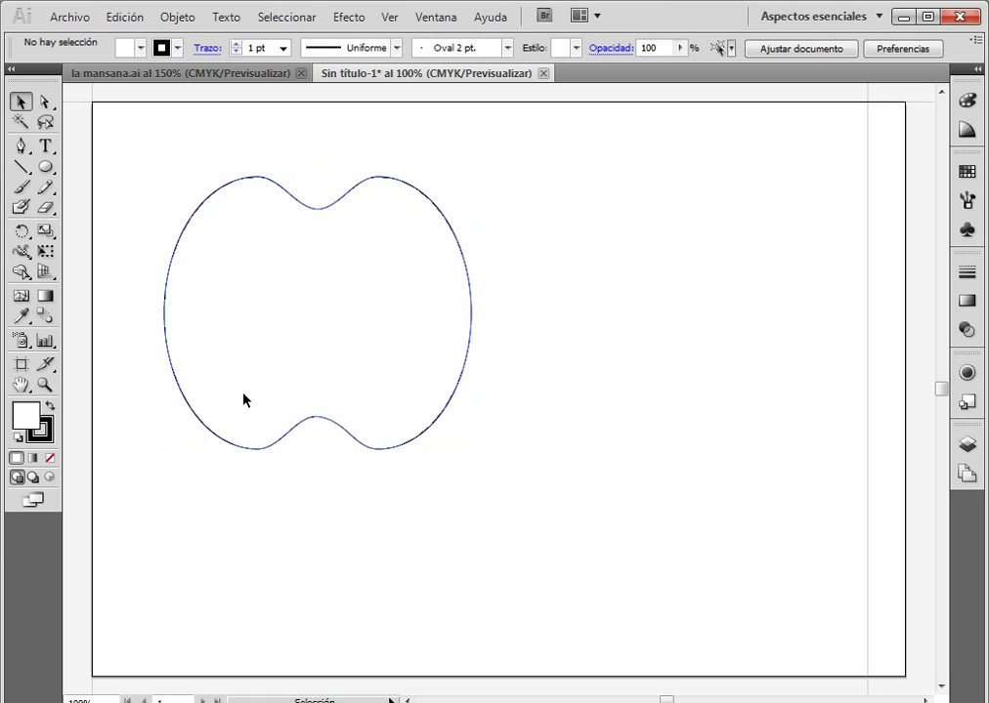
# Step: Draw an ellipse beside the apple, move it over the apple's upper-right edge, and select both shapes
pyautogui.click(46, 167)
pyautogui.moveTo(492, 220); pyautogui.dragTo(669, 375)
pyautogui.press('v')
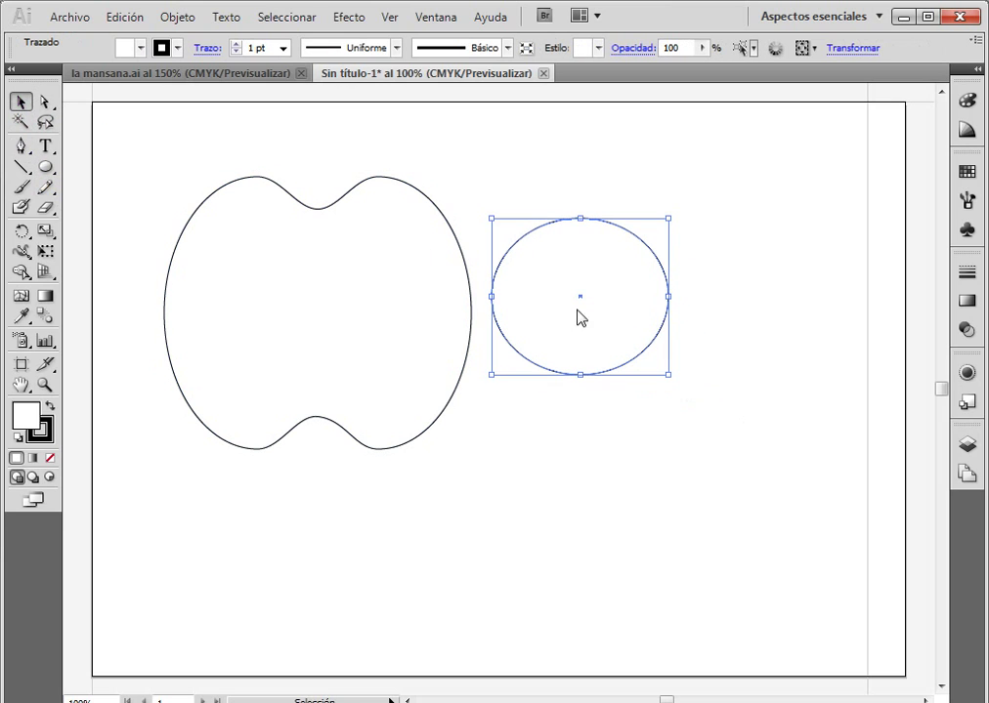
pyautogui.moveTo(579, 314); pyautogui.dragTo(467, 263)
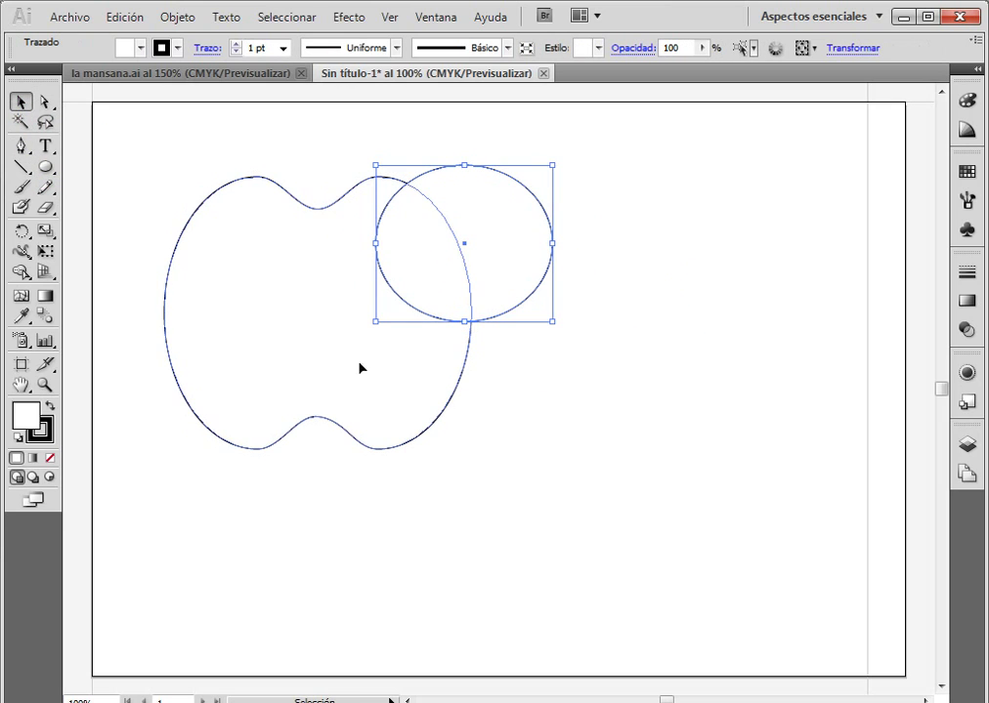
pyautogui.moveTo(183, 119); pyautogui.dragTo(640, 569)
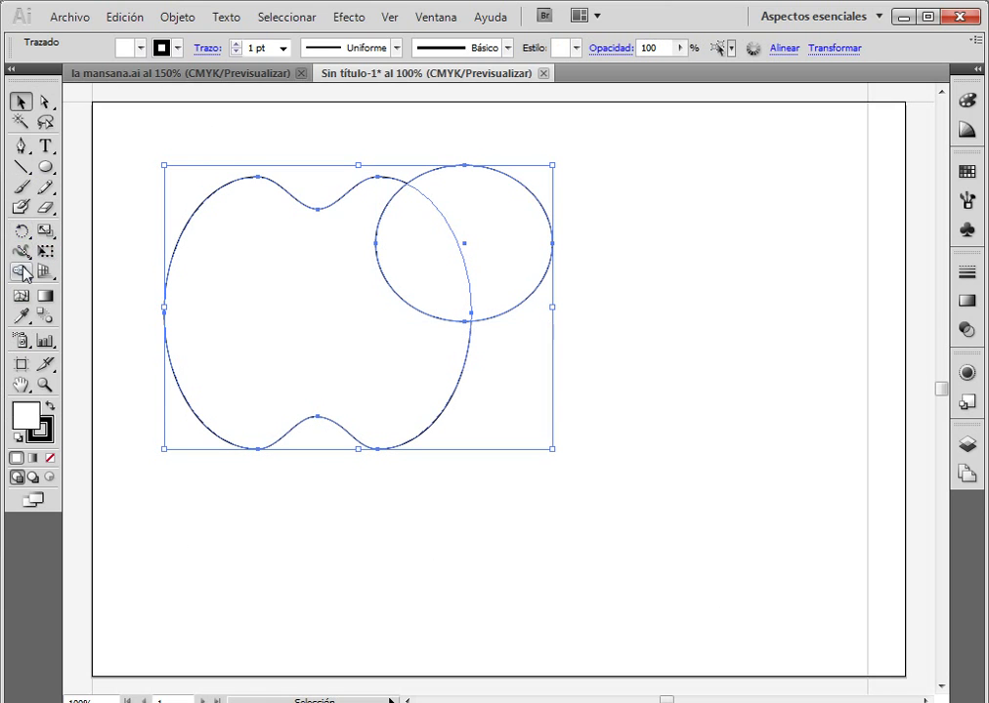
pyautogui.hotkey('alt', 'Tab')
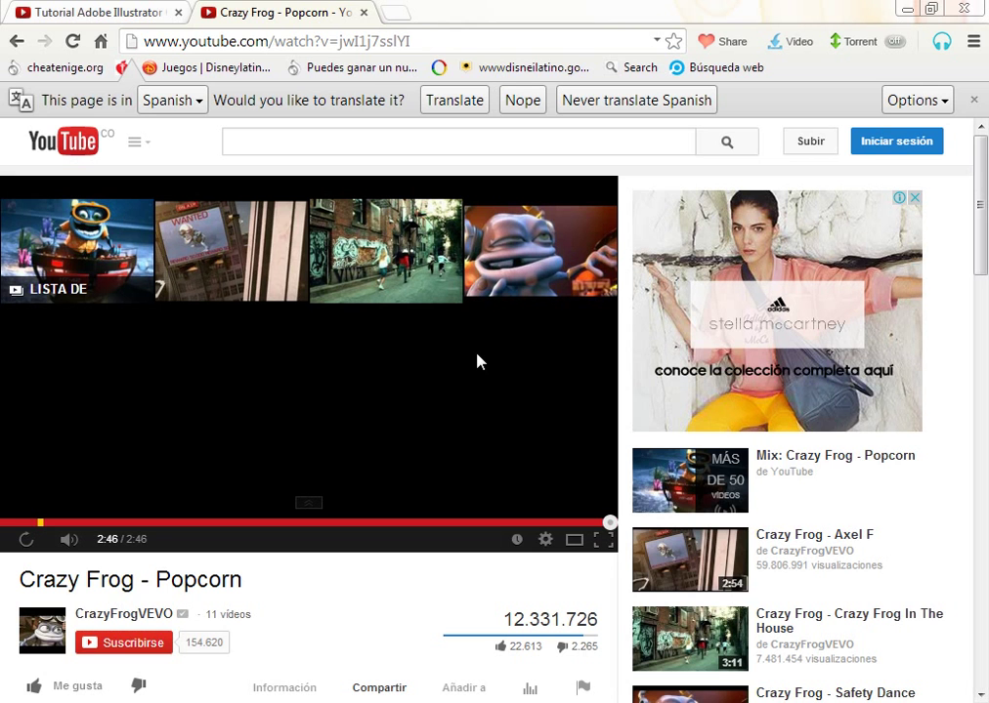
pyautogui.click(245, 245)
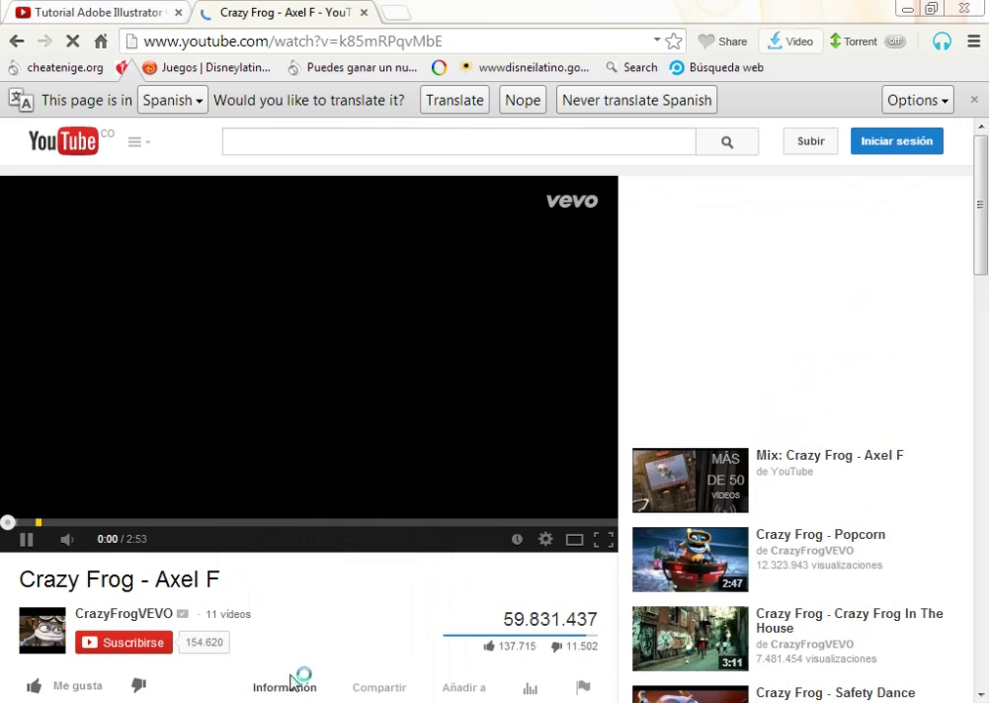
pyautogui.hotkey('alt', 'Tab')
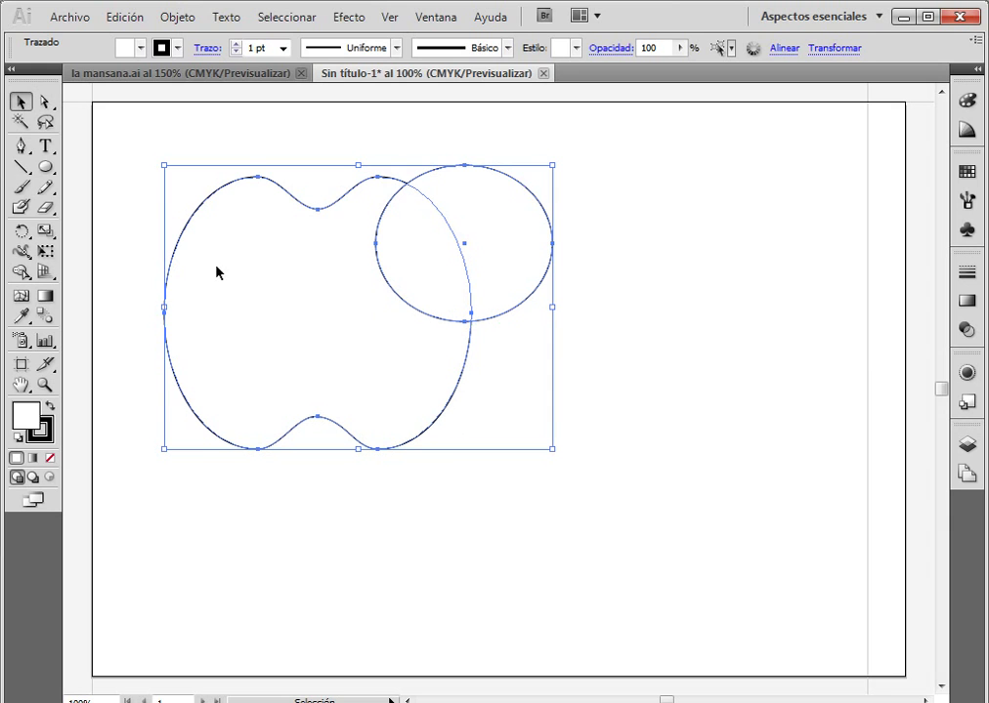
# Step: Use the Shape Builder tool to cut the overlap out of the apple and merge it with the rest of the ellipse
pyautogui.click(22, 273)
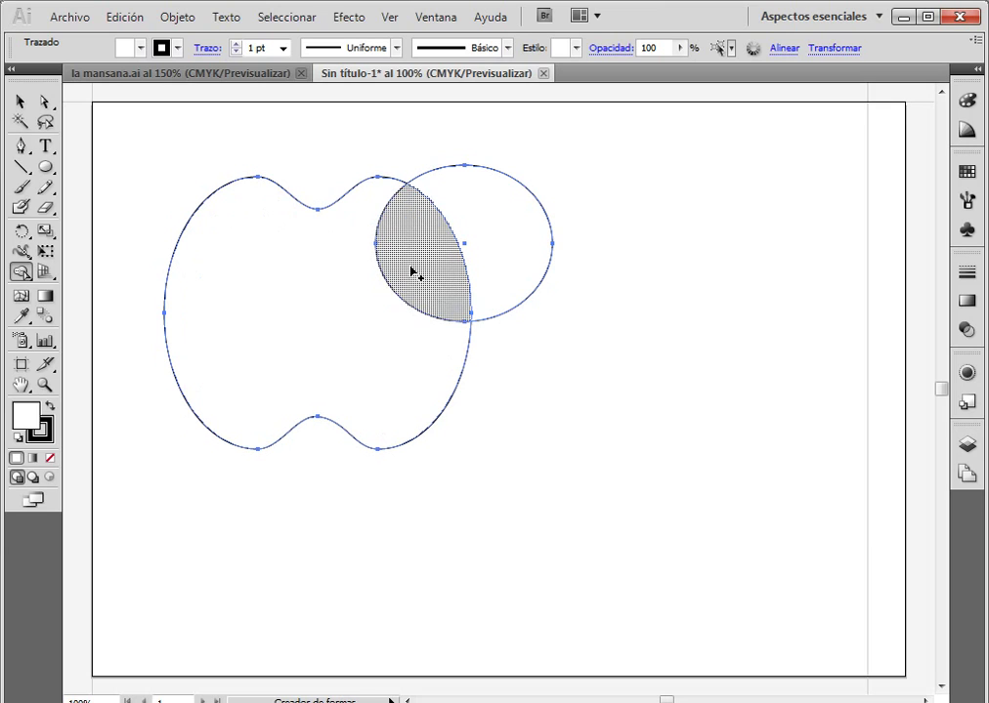
pyautogui.click(417, 262)
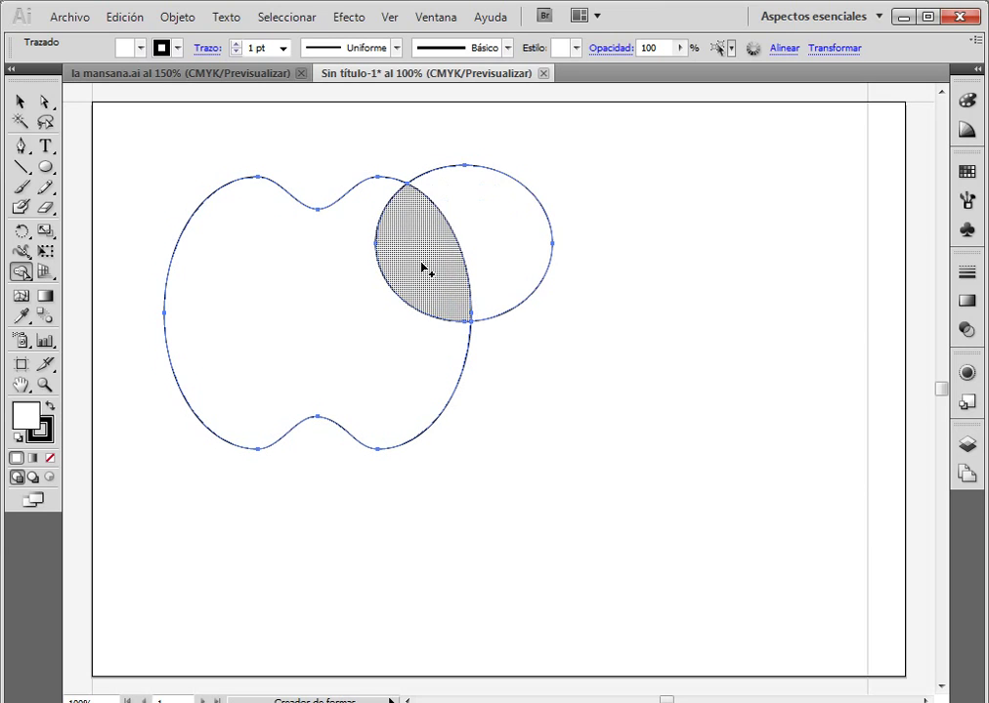
pyautogui.moveTo(427, 267)
pyautogui.mouseDown()
pyautogui.moveTo(488, 242)
pyautogui.moveTo(476, 250)
pyautogui.mouseUp()
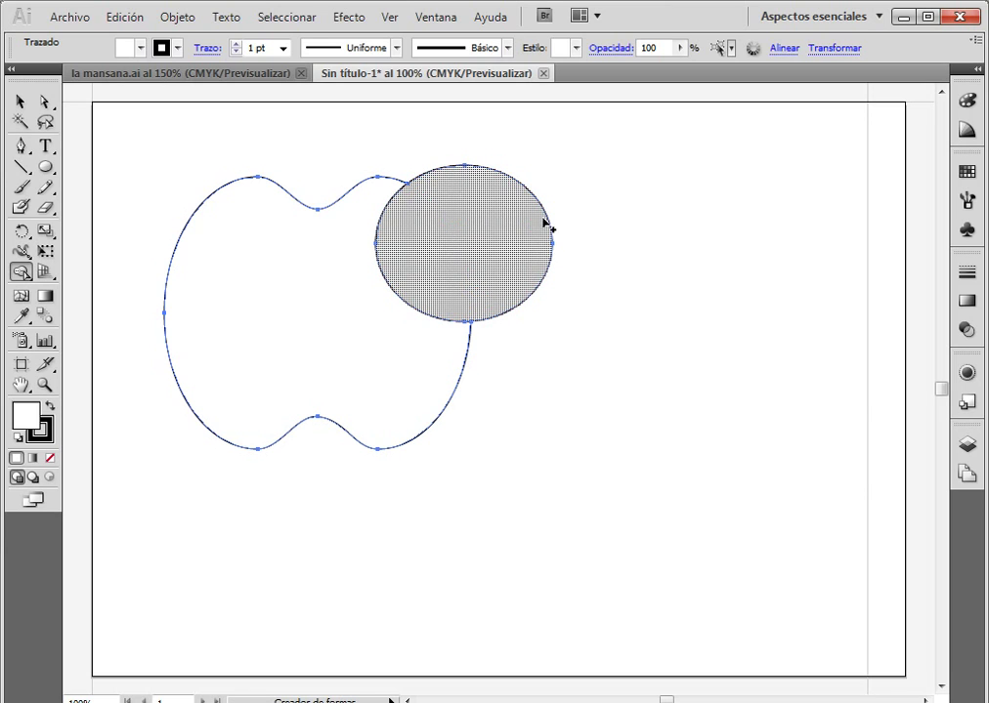
# Step: Select only the ellipse and delete it to leave a bite in the apple's upper-right side
pyautogui.click(19, 102)
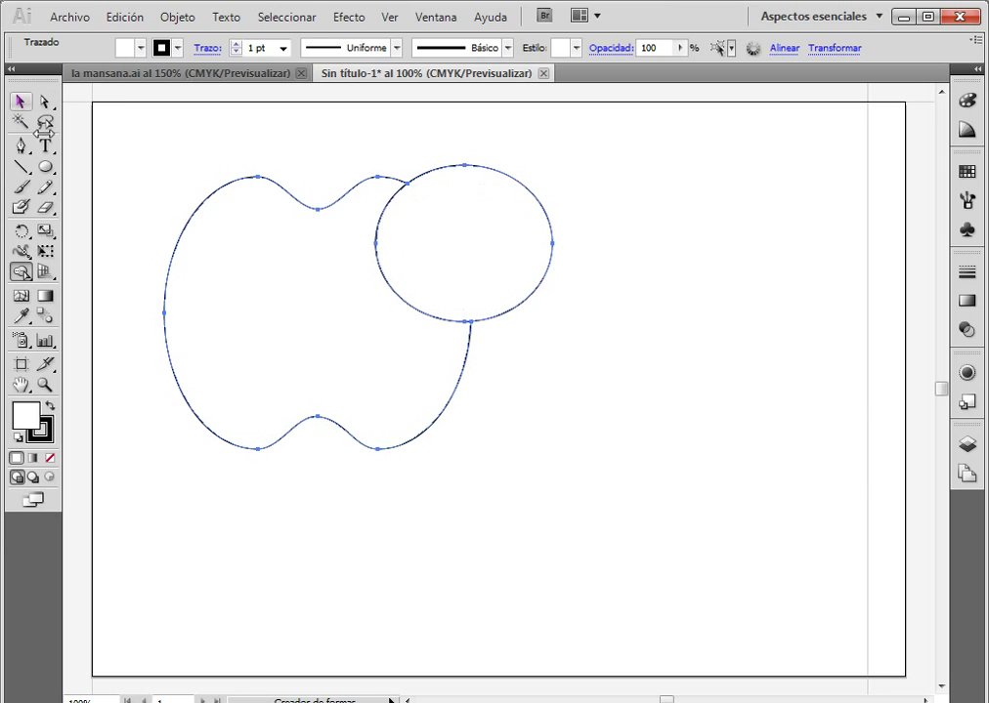
pyautogui.moveTo(245, 159); pyautogui.dragTo(446, 272)
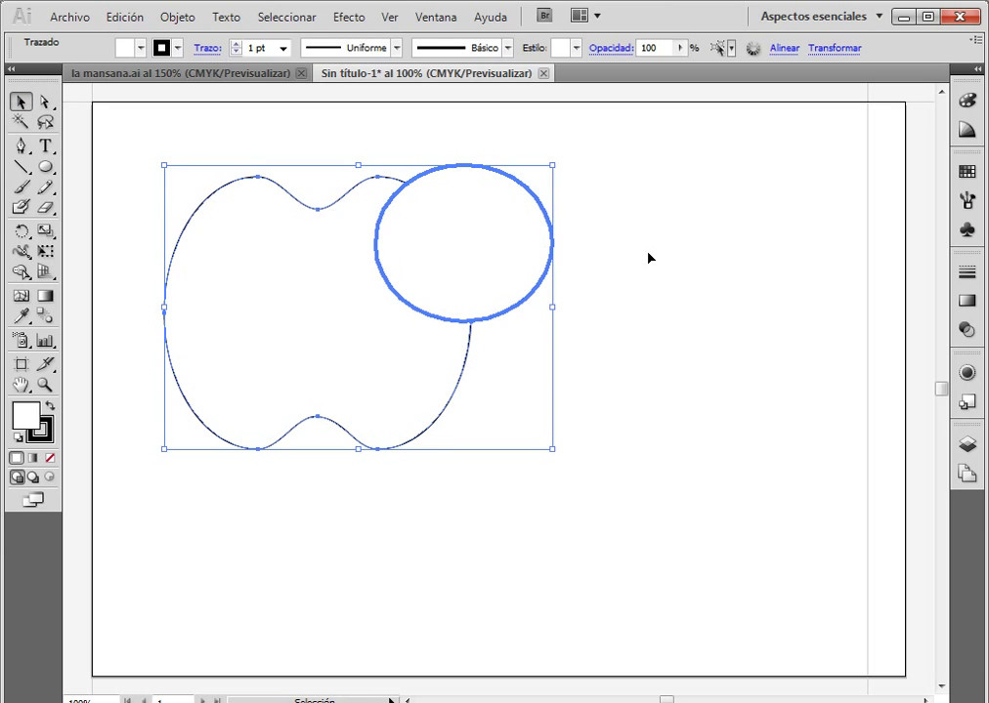
pyautogui.click(647, 259)
pyautogui.click(481, 239)
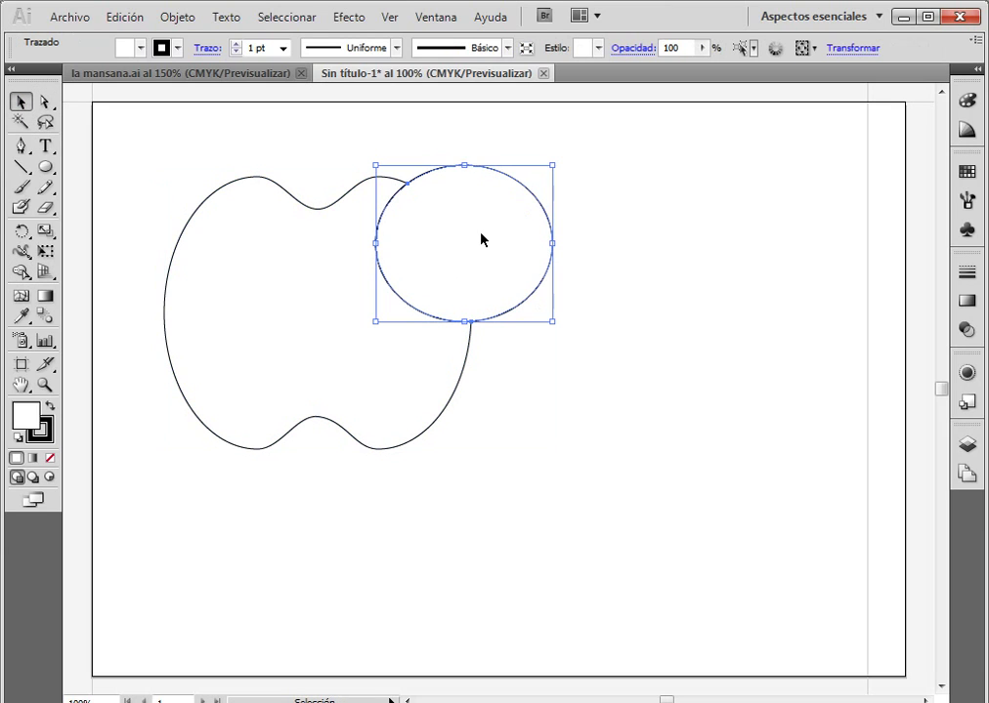
pyautogui.click(135, 23)
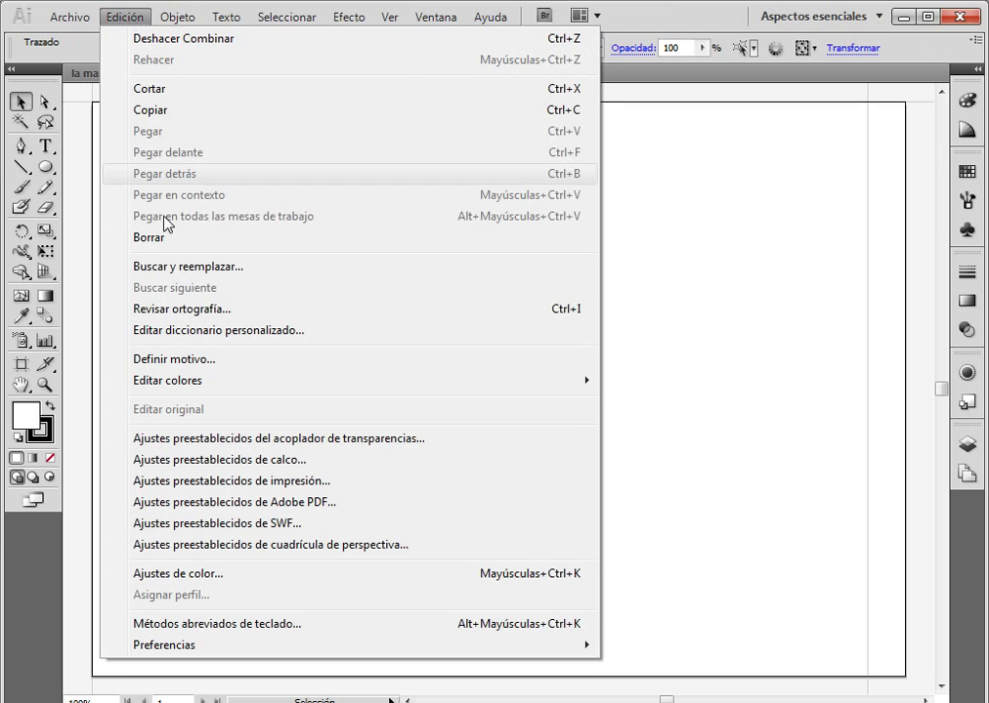
pyautogui.click(142, 236)
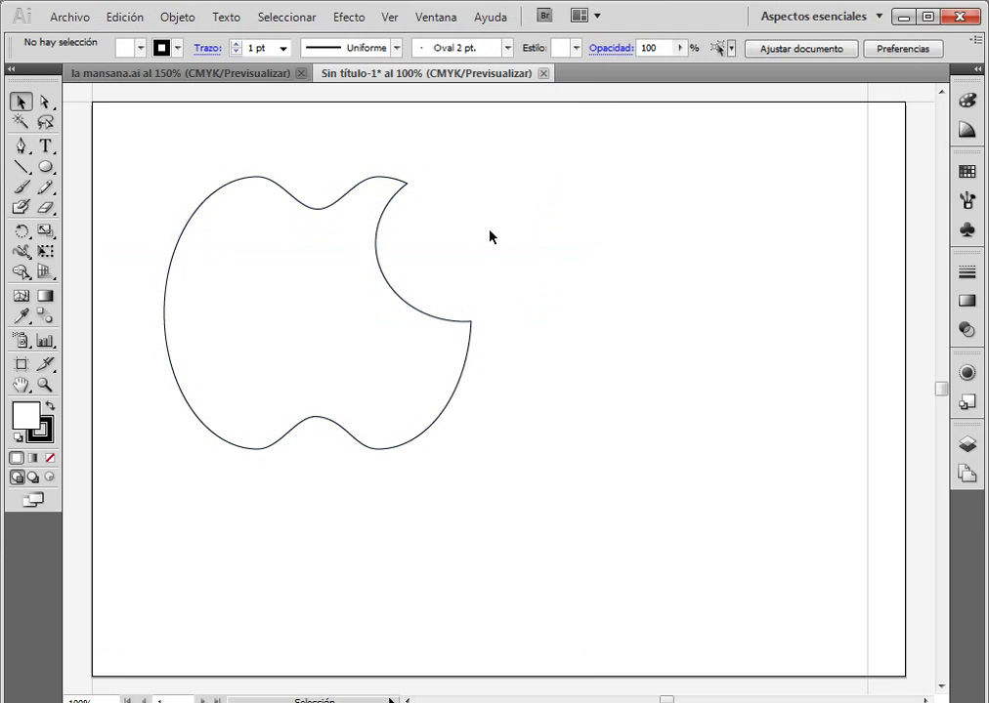
# Step: Move the bitten apple lower on the artboard and place a thin, flat ellipse just above its upper notch
pyautogui.moveTo(328, 342); pyautogui.dragTo(335, 440)
pyautogui.click(386, 144)
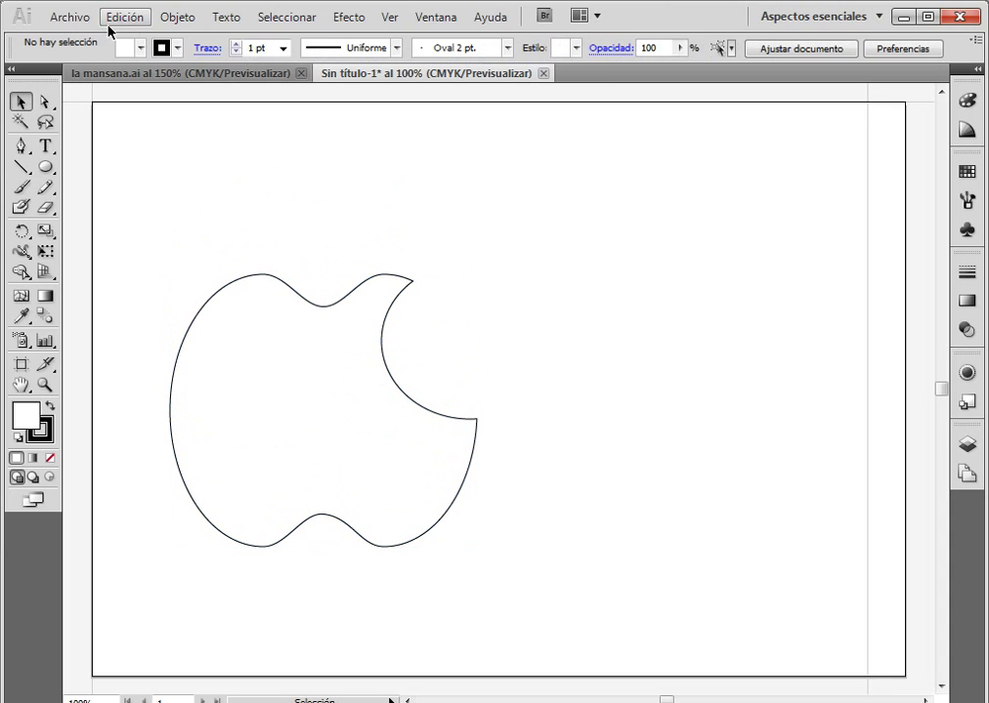
pyautogui.moveTo(45, 168); pyautogui.dragTo(46, 174)
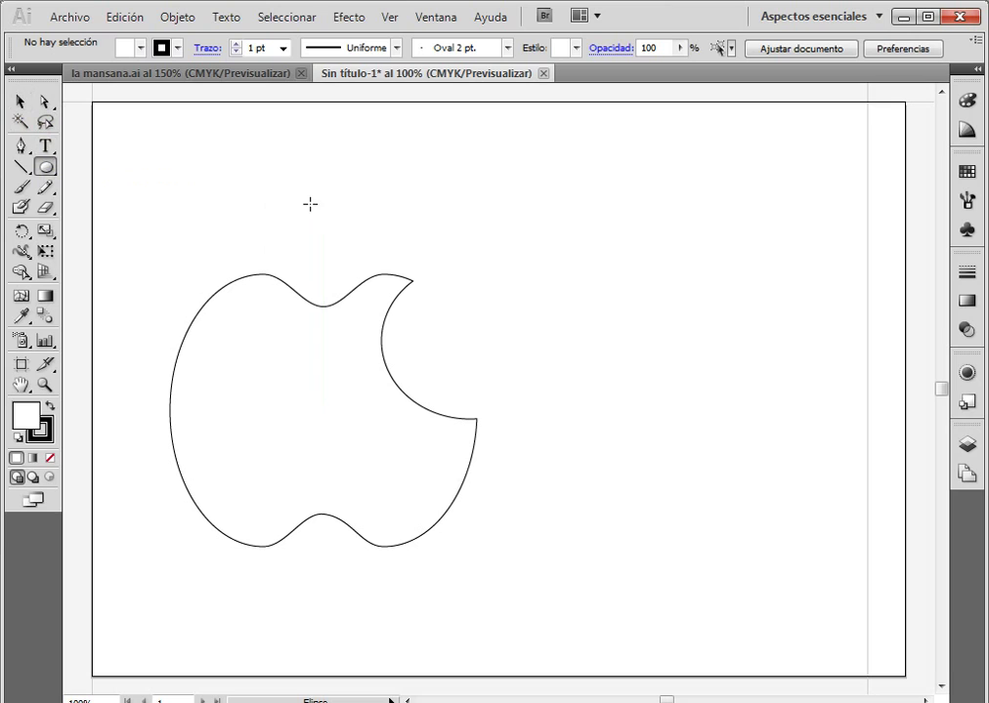
pyautogui.moveTo(310, 202); pyautogui.dragTo(425, 179)
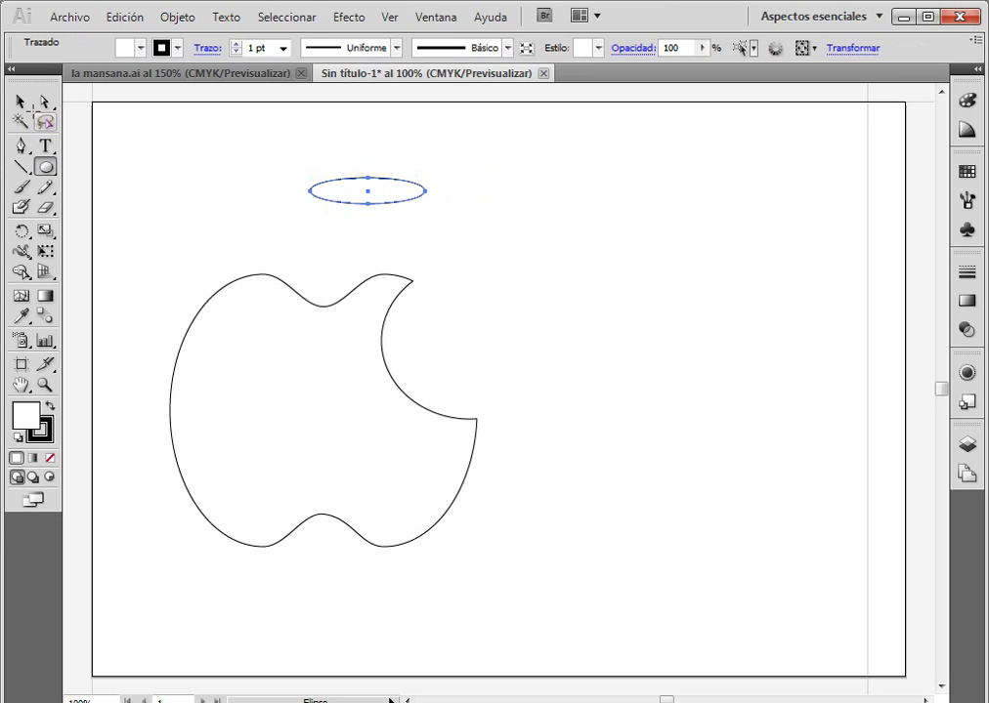
pyautogui.click(19, 101)
pyautogui.moveTo(350, 212); pyautogui.dragTo(351, 256)
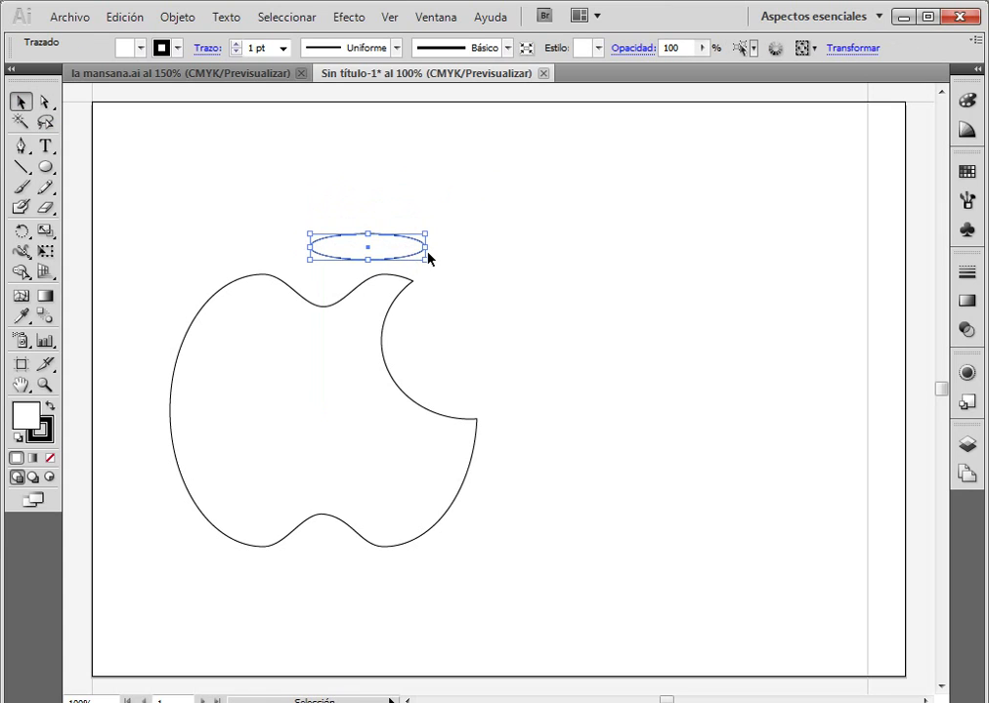
# Step: Shape the thin ellipse into a leaf by tilting its right end upward, thickening it slightly, and nudging it closer to the apple
pyautogui.moveTo(427, 259); pyautogui.dragTo(425, 217)
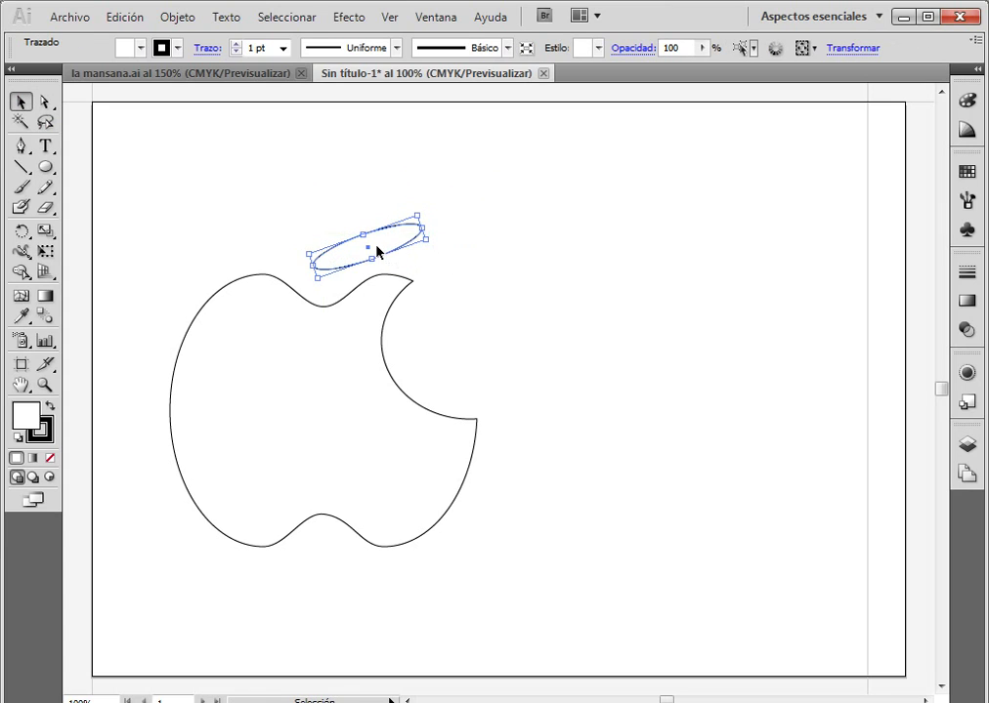
pyautogui.moveTo(364, 236); pyautogui.dragTo(356, 217)
pyautogui.moveTo(420, 228); pyautogui.dragTo(436, 214)
pyautogui.moveTo(366, 219); pyautogui.dragTo(370, 229)
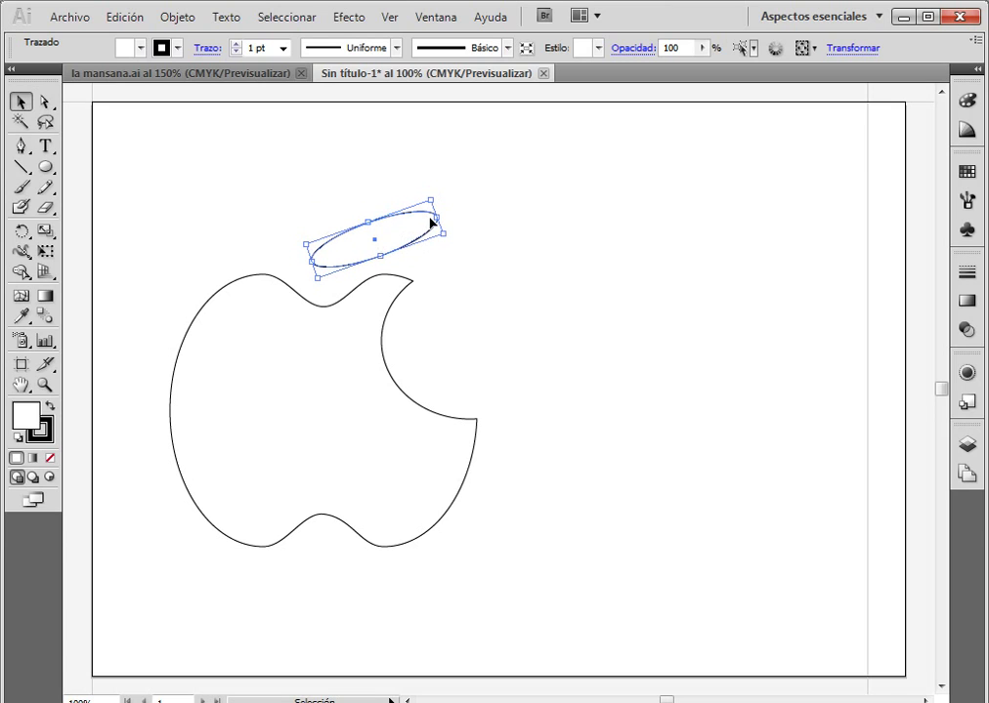
pyautogui.moveTo(437, 220); pyautogui.dragTo(427, 224)
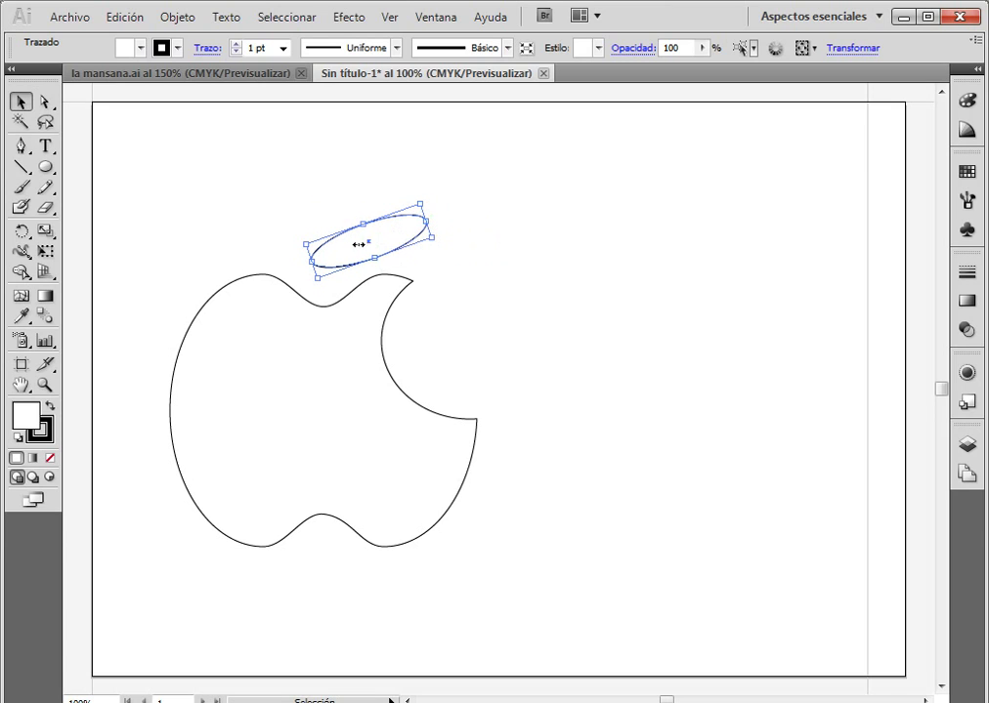
pyautogui.moveTo(368, 239)
pyautogui.mouseDown()
pyautogui.moveTo(368, 261)
pyautogui.moveTo(365, 249)
pyautogui.moveTo(360, 256)
pyautogui.mouseUp()
pyautogui.click(541, 249)
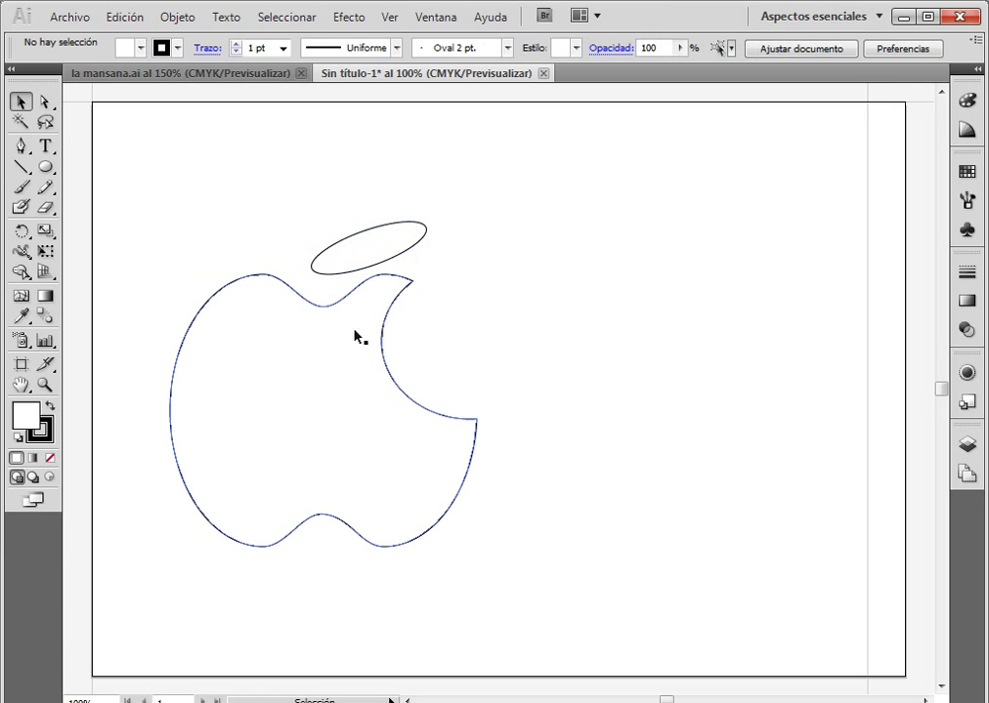
# Step: Fill both the apple and the leaf with the dark blue gradient from the Gemas y joyas swatch library
pyautogui.moveTo(175, 204); pyautogui.dragTo(530, 646)
pyautogui.click(141, 48)
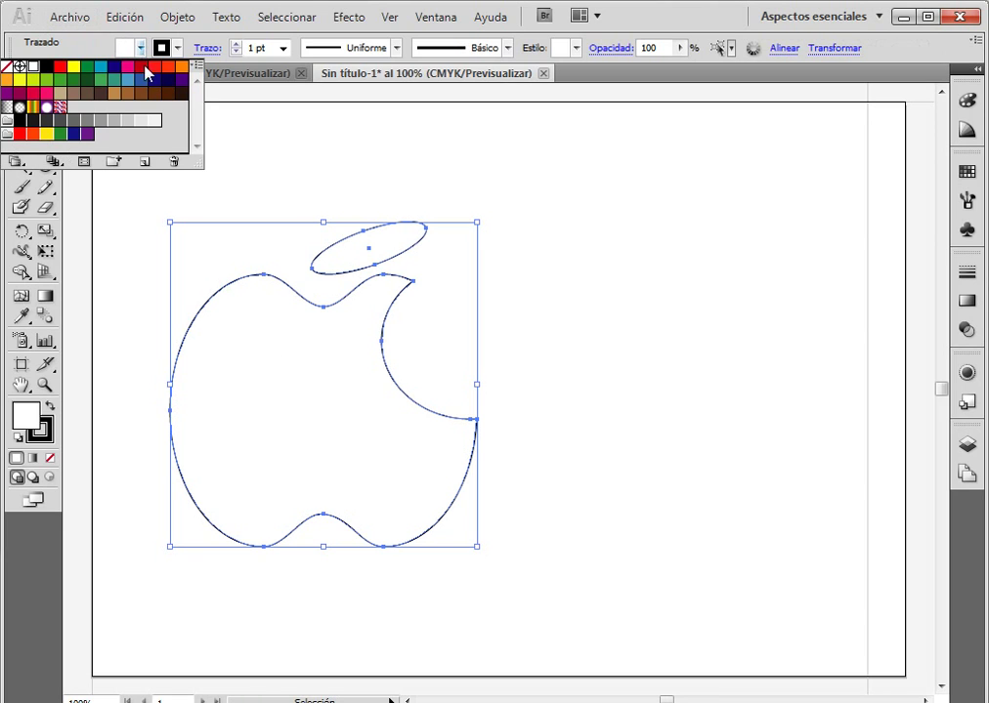
pyautogui.click(15, 161)
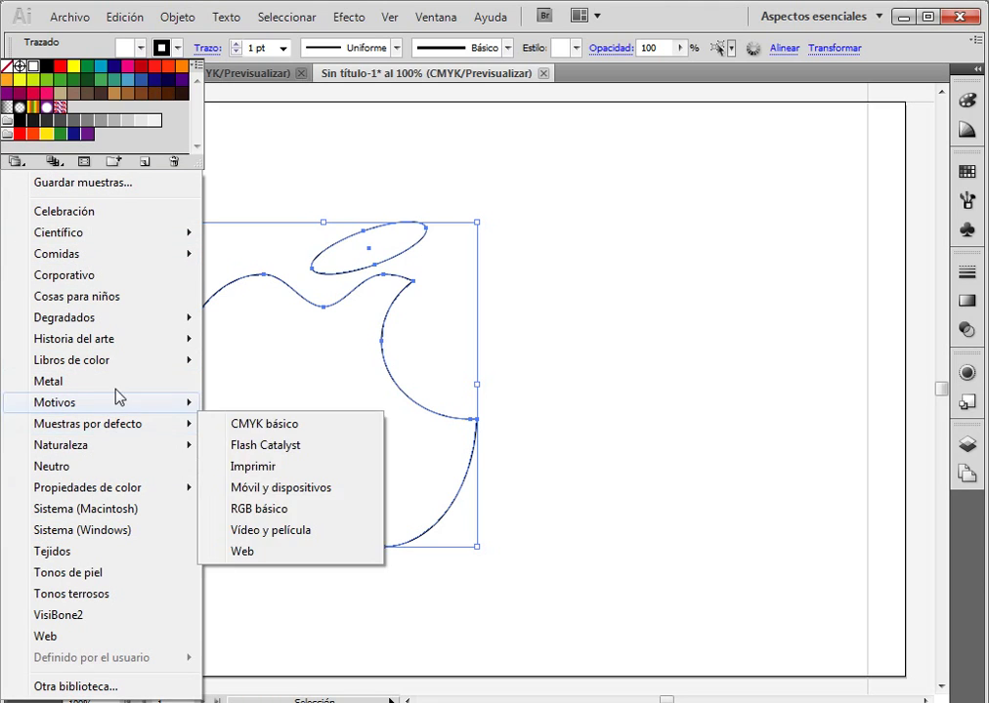
pyautogui.moveTo(199, 322)
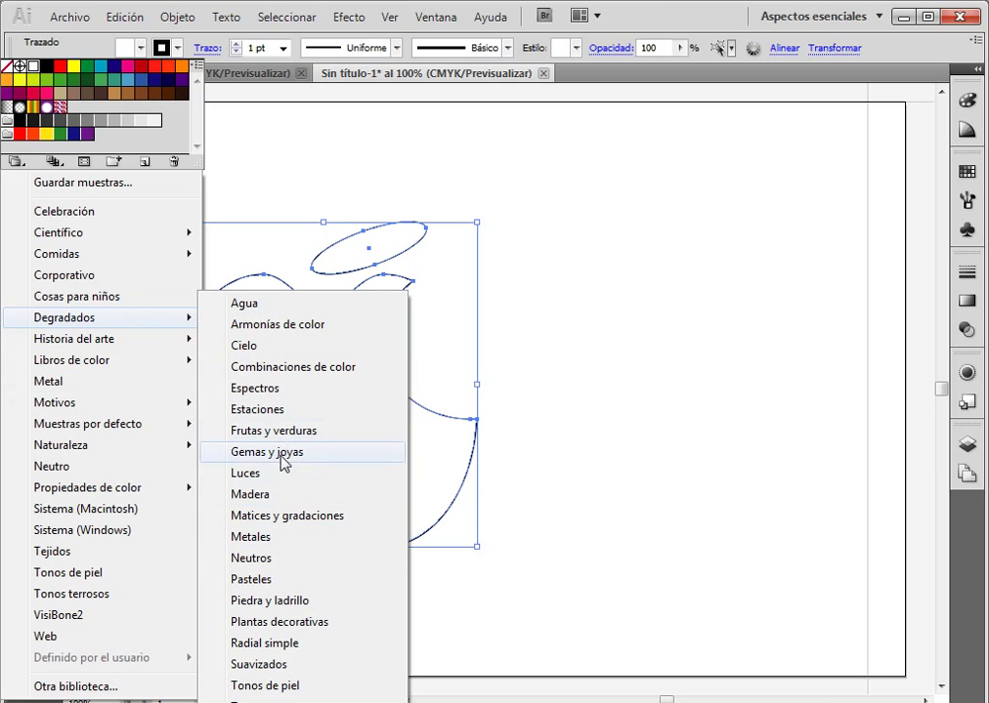
pyautogui.click(267, 452)
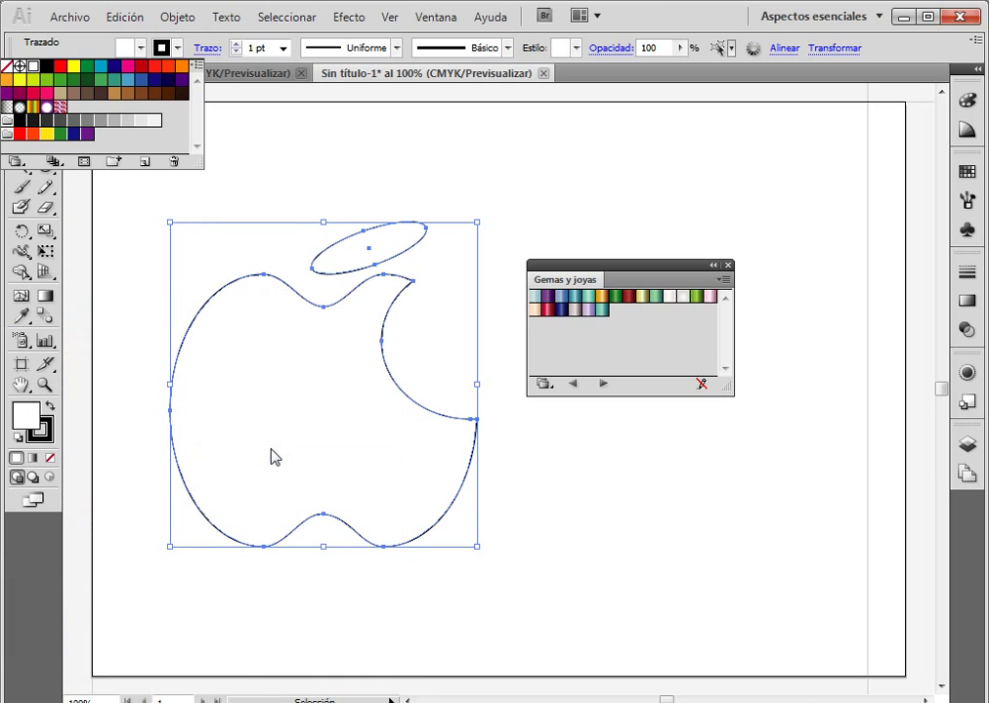
pyautogui.click(562, 312)
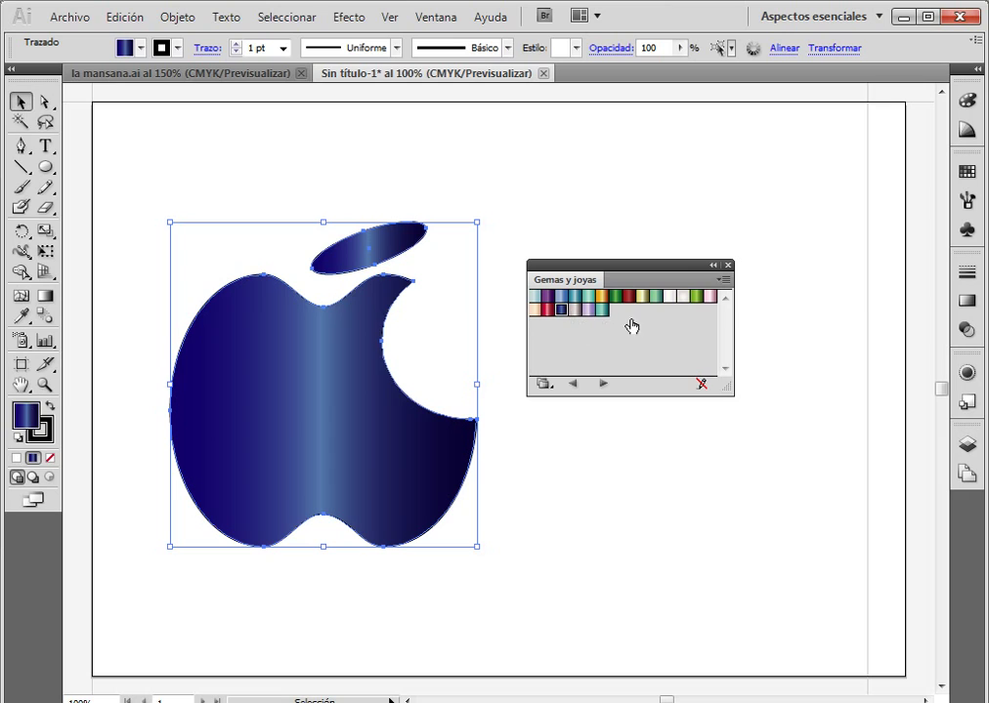
# Step: Fill the apple and leaf with the light green gradient from Gemas y joyas, deselect them, and collapse the swatch library
pyautogui.click(696, 298)
pyautogui.click(758, 300)
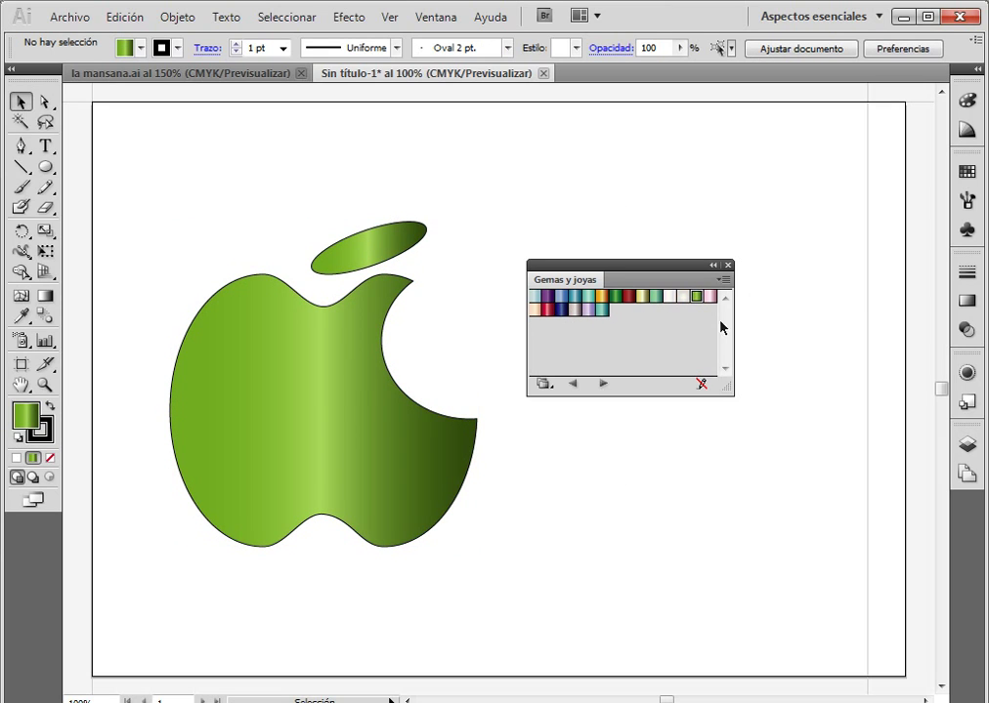
pyautogui.click(714, 265)
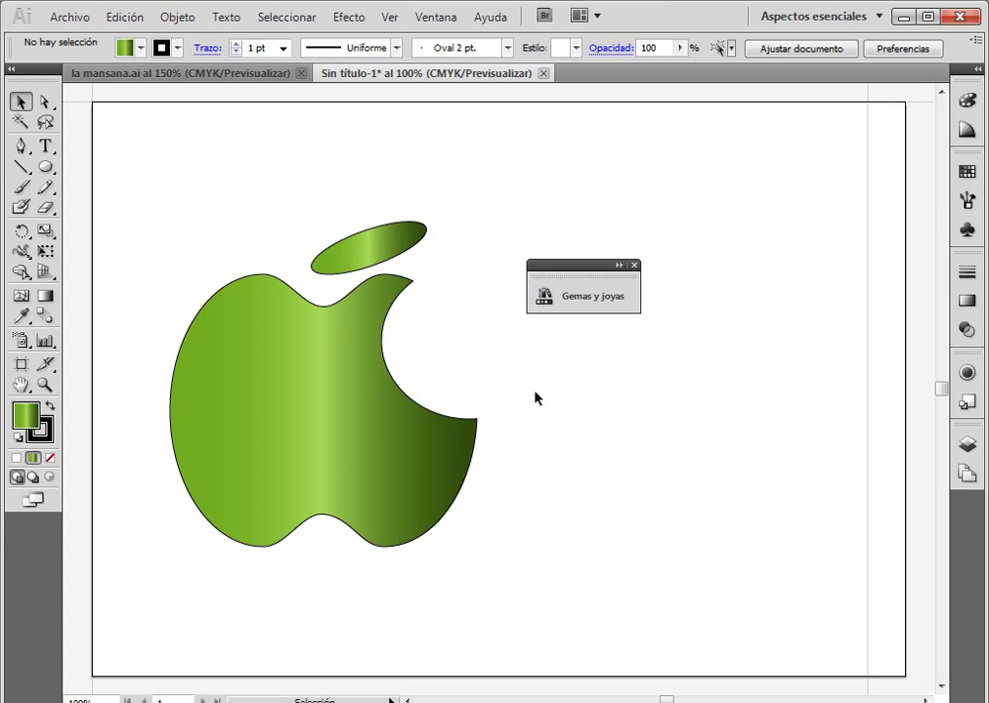
# Step: Try solid green fills on the apple body alone, first C=75 M=0 Y=100 K=0 and finally the neighbouring darker green
pyautogui.click(264, 393)
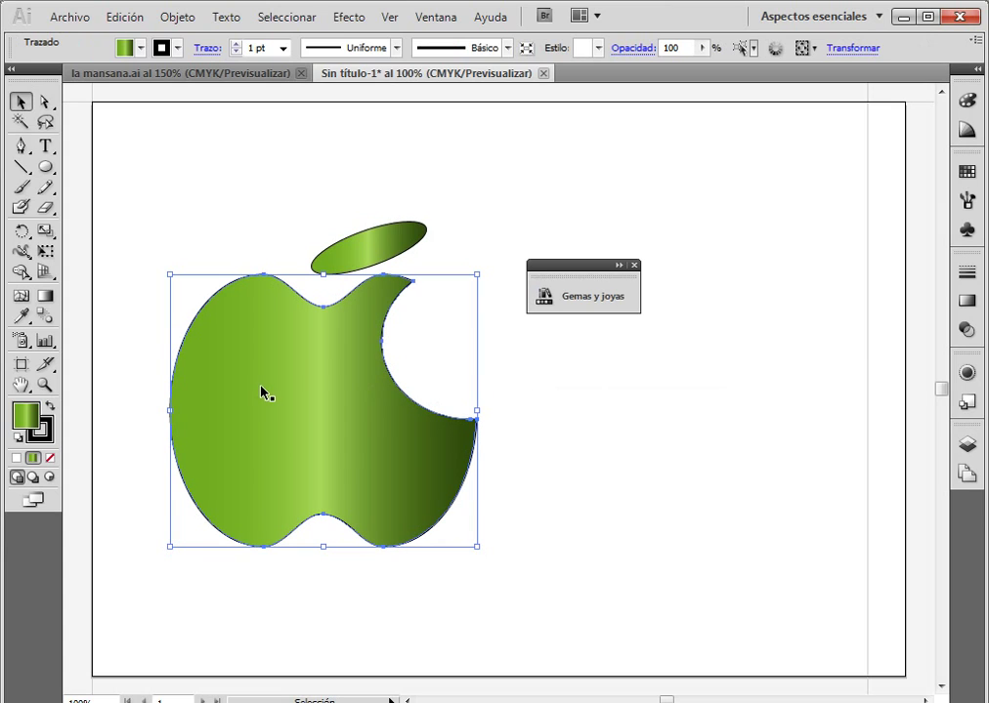
pyautogui.click(41, 440)
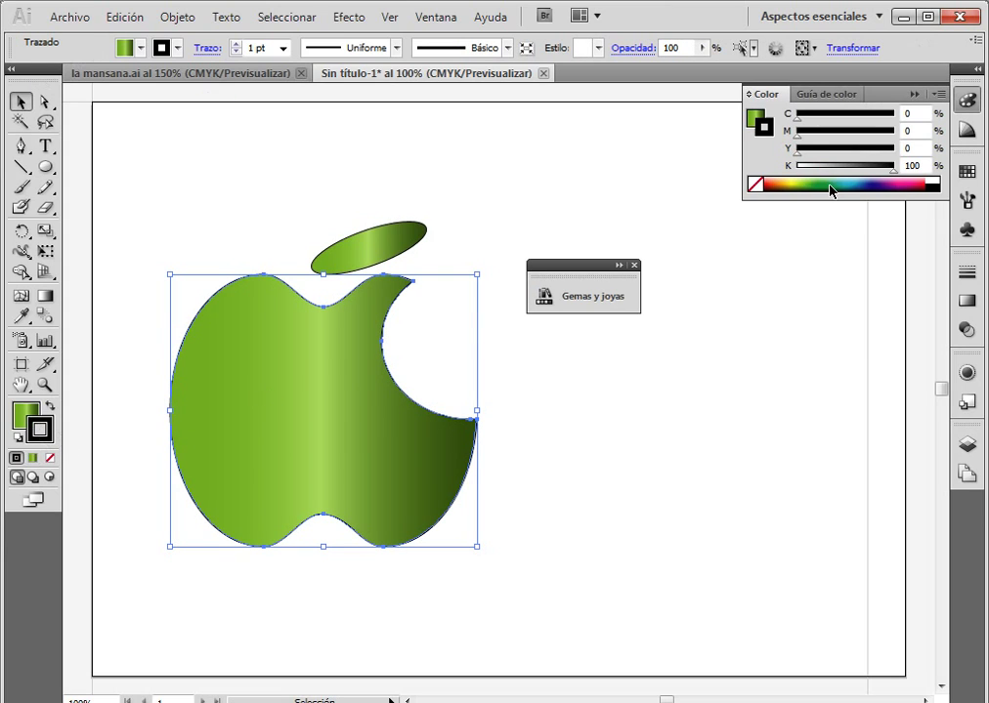
pyautogui.click(124, 47)
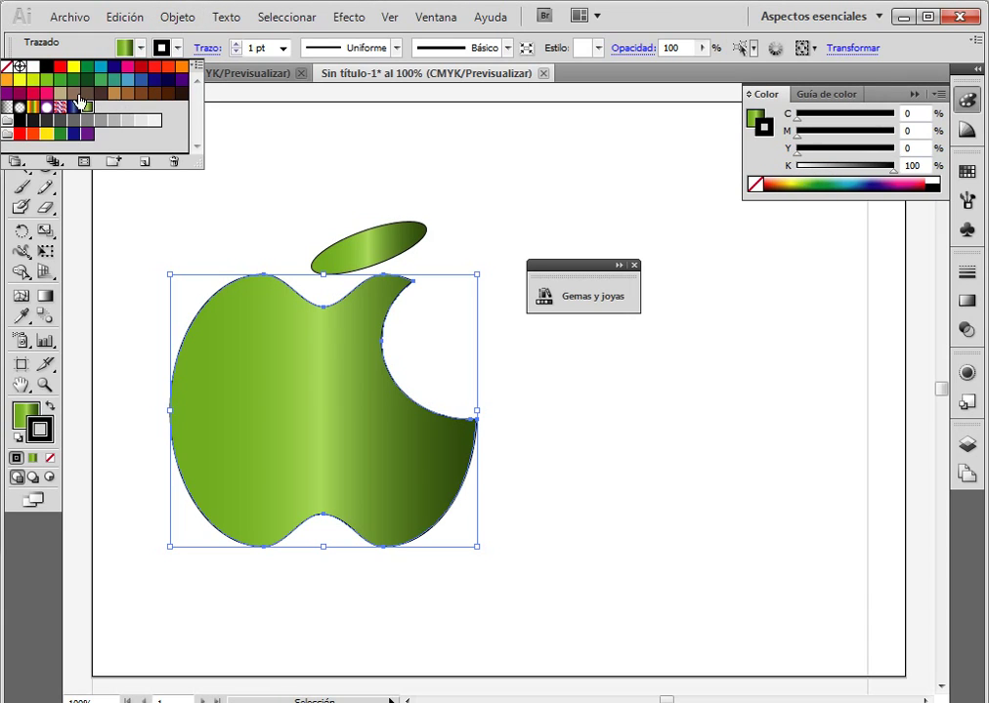
pyautogui.click(60, 82)
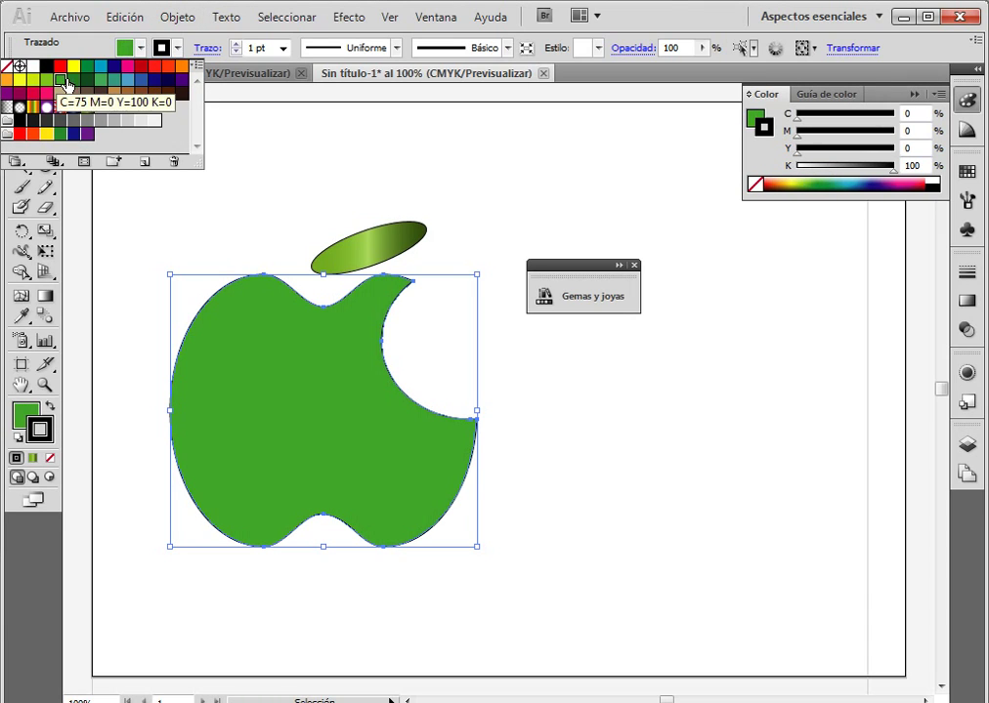
pyautogui.click(74, 82)
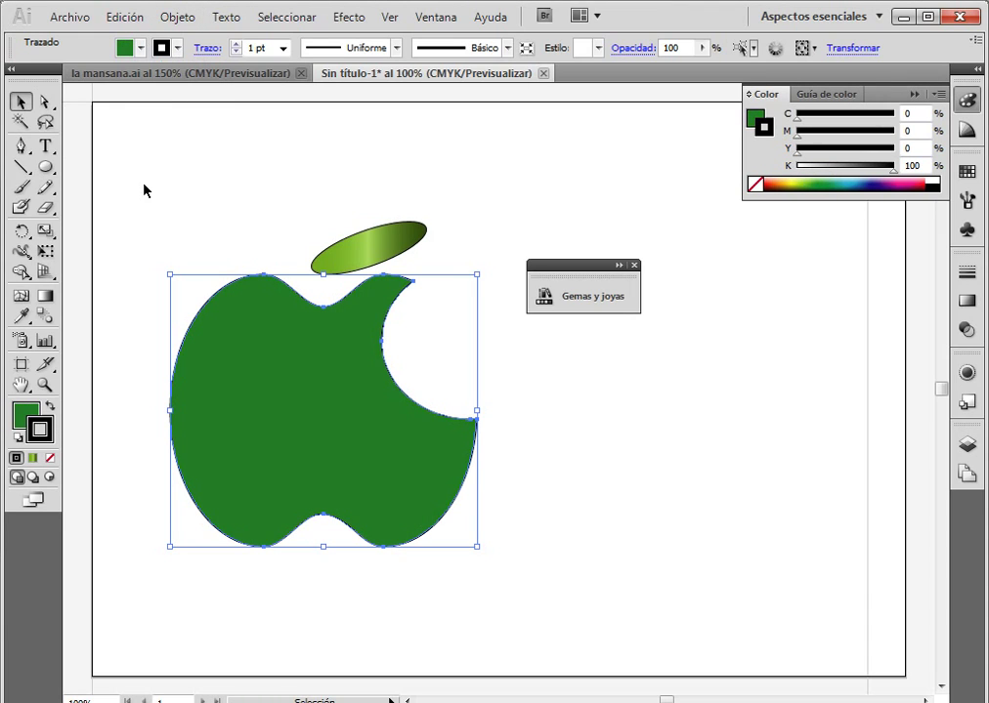
# Step: Select the apple together with the leaf and reapply the light green Gemas y joyas gradient to both as fill
pyautogui.moveTo(134, 167); pyautogui.dragTo(472, 537)
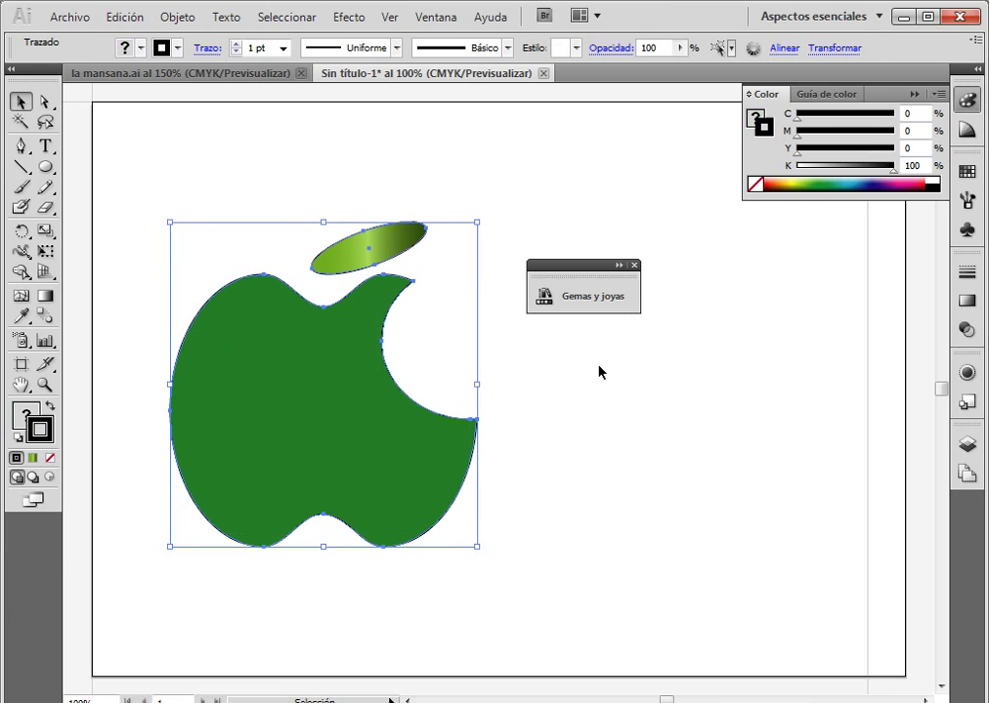
pyautogui.click(603, 300)
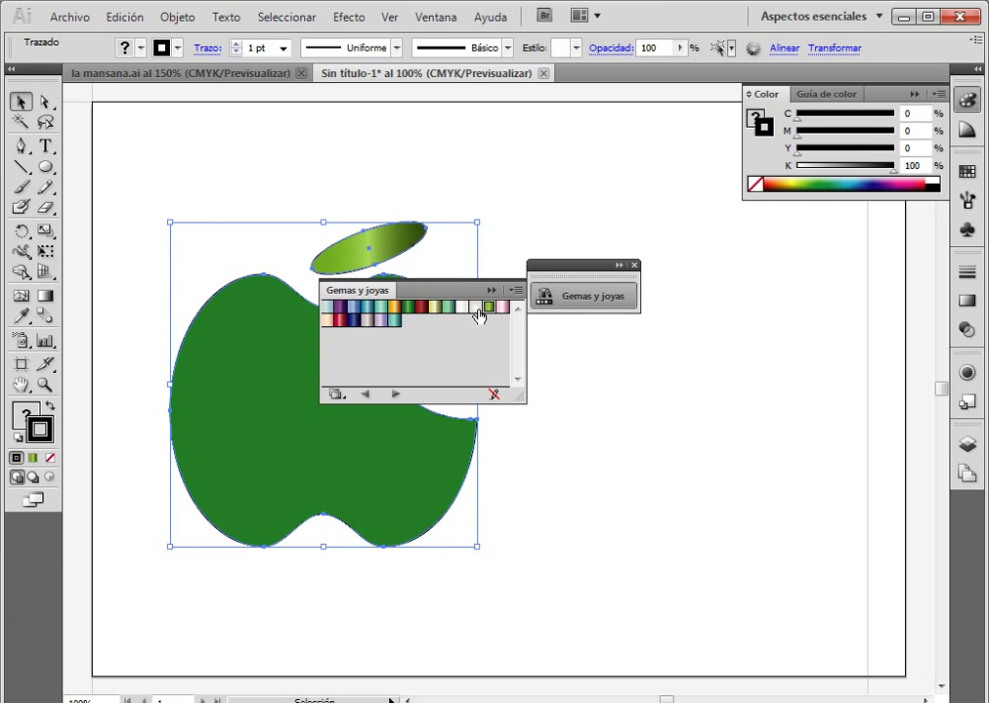
pyautogui.click(489, 309)
pyautogui.click(624, 415)
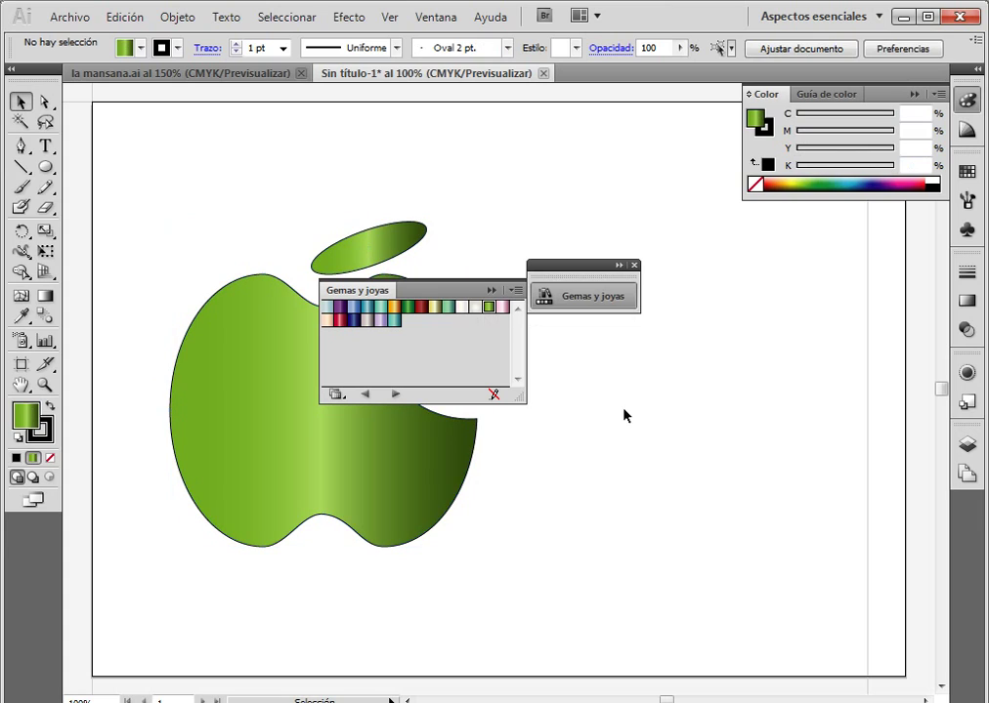
pyautogui.click(488, 291)
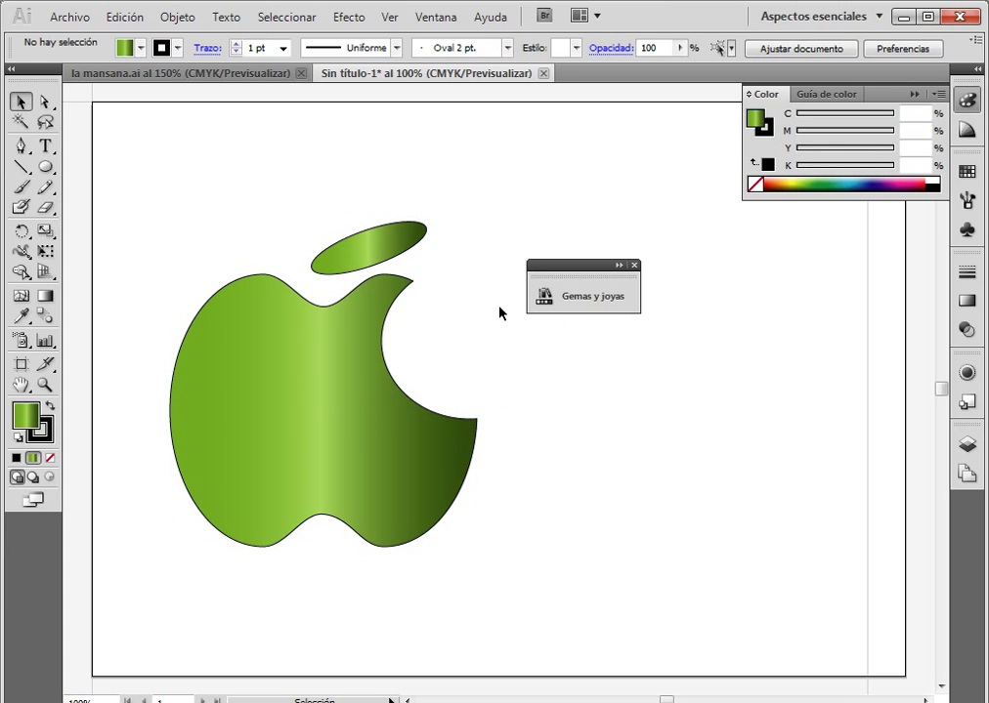
# Step: With nothing selected, set the stroke colour to the green swatch C=75 M=0 Y=100 K=0
pyautogui.click(177, 48)
pyautogui.click(61, 79)
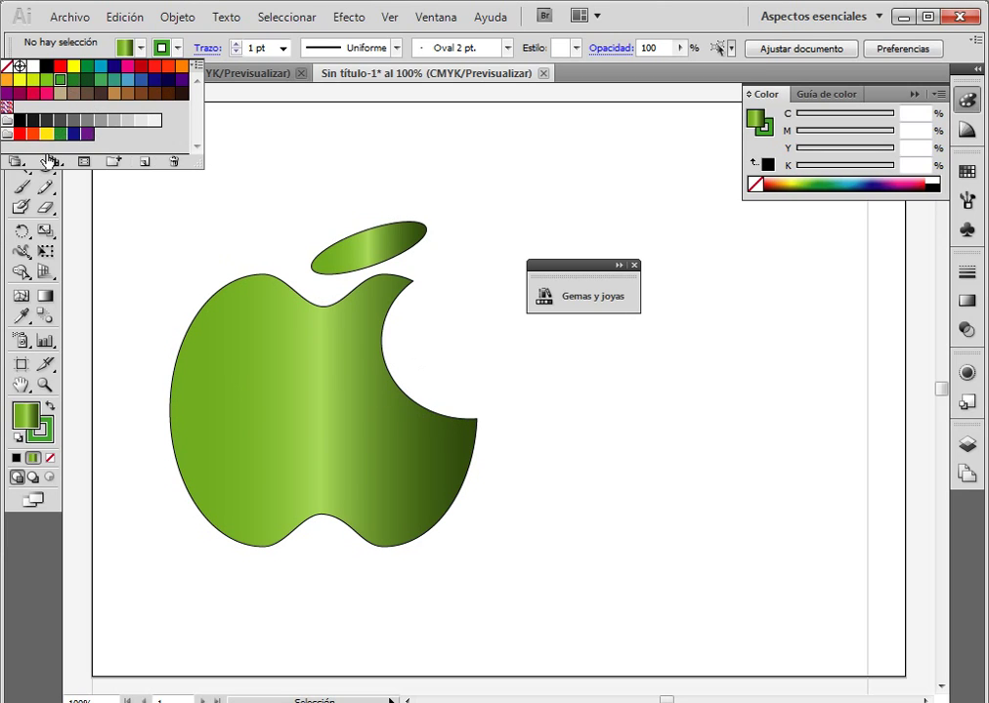
pyautogui.click(45, 438)
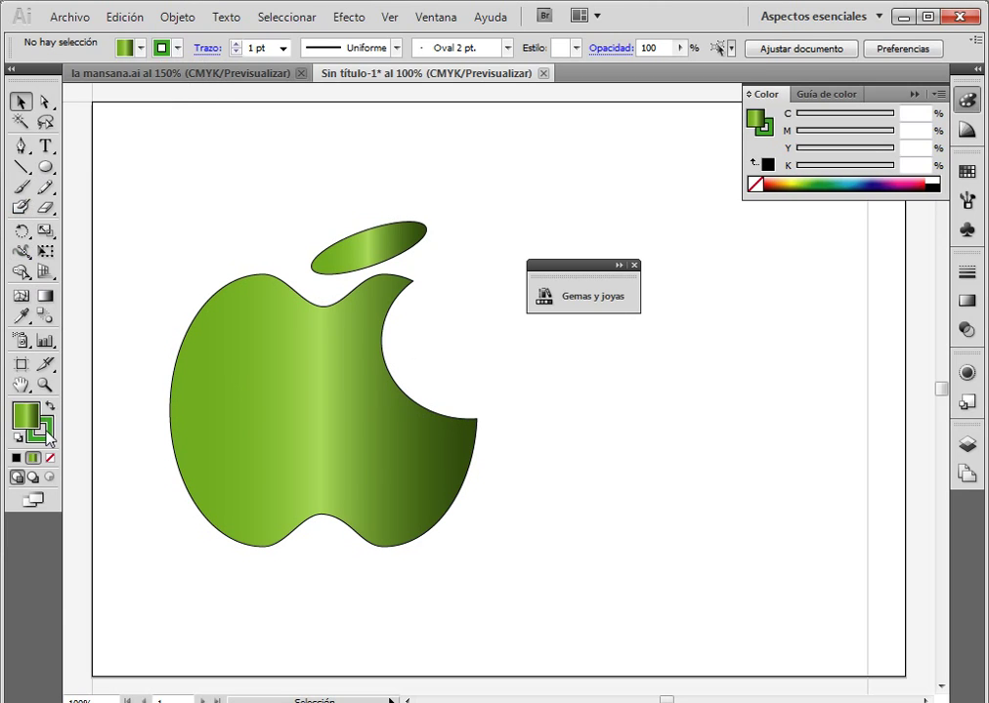
pyautogui.click(166, 48)
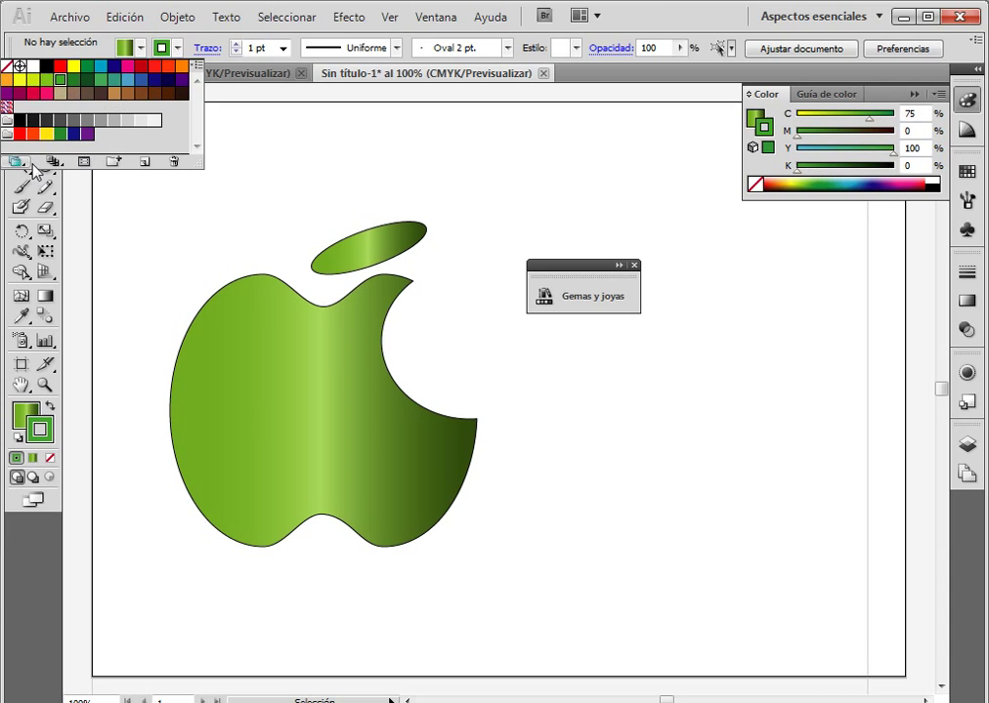
pyautogui.click(296, 144)
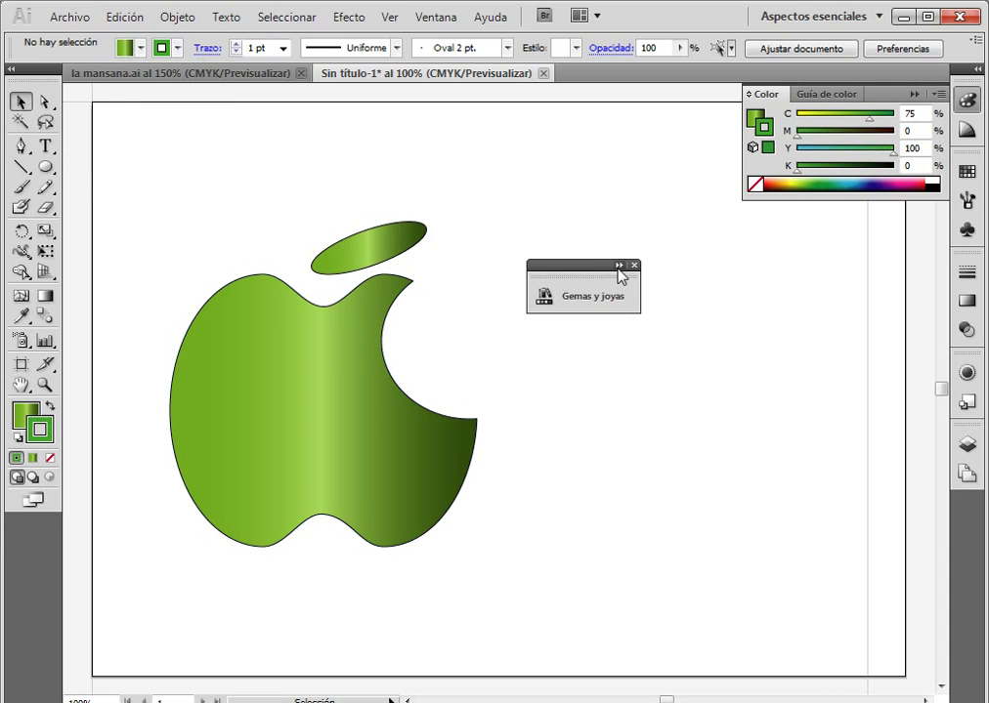
# Step: Collapse the Color panel and park the Gemas y joyas library away from the artwork, near the artboard's upper-right corner
pyautogui.moveTo(600, 276); pyautogui.dragTo(856, 262)
pyautogui.click(917, 91)
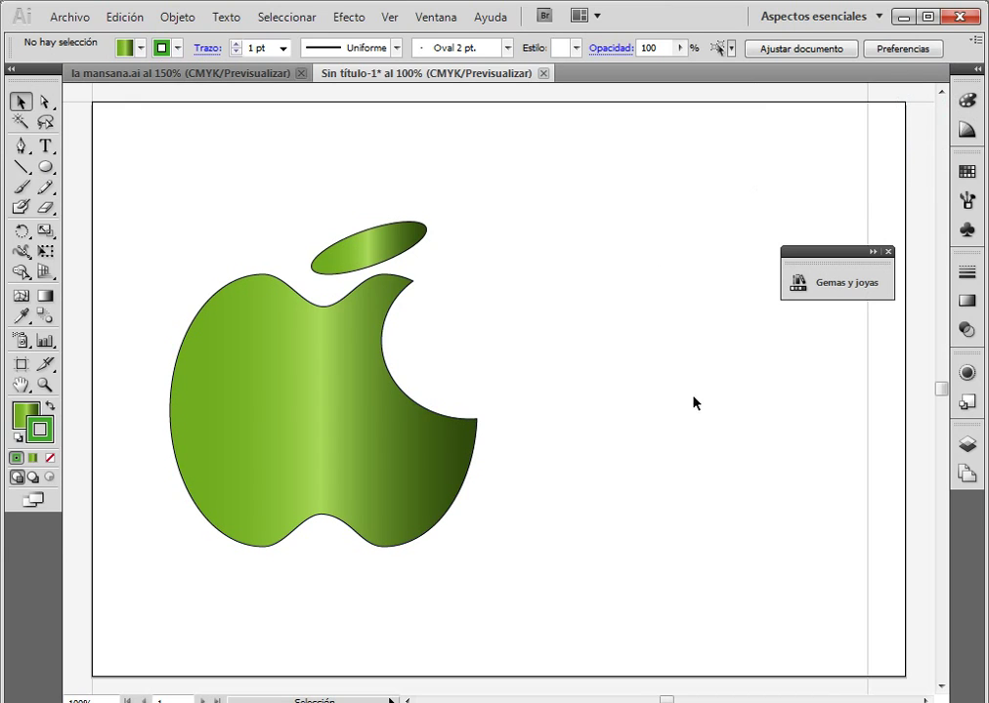
pyautogui.moveTo(858, 260); pyautogui.dragTo(901, 172)
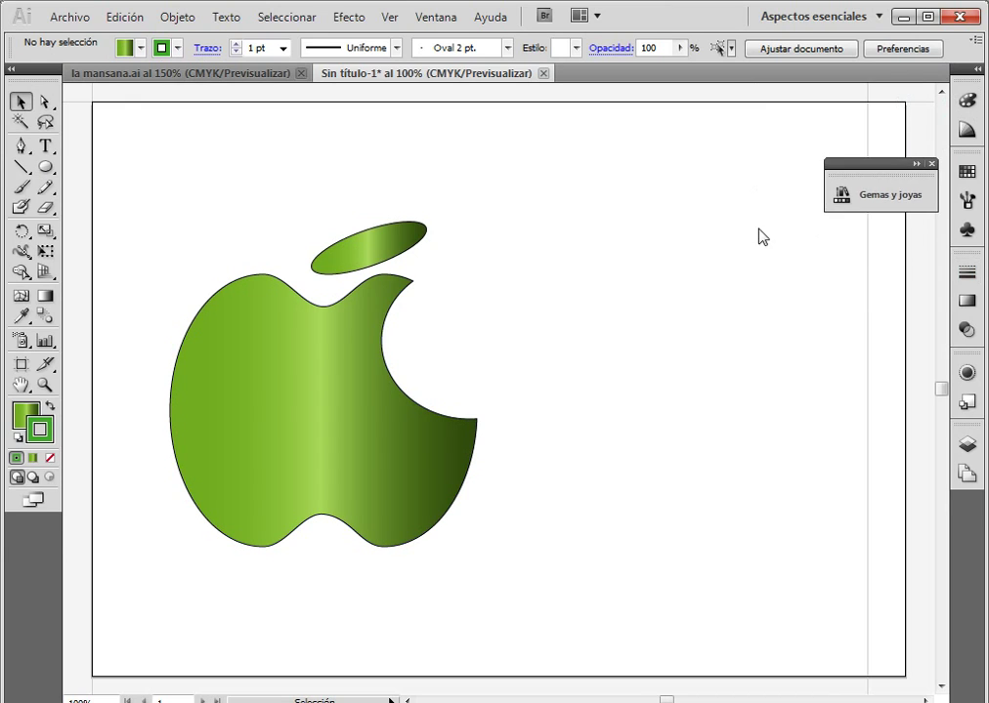
# Step: Add a text line beside the leaf reading a first name followed by "apple", and select it as an object
pyautogui.click(44, 145)
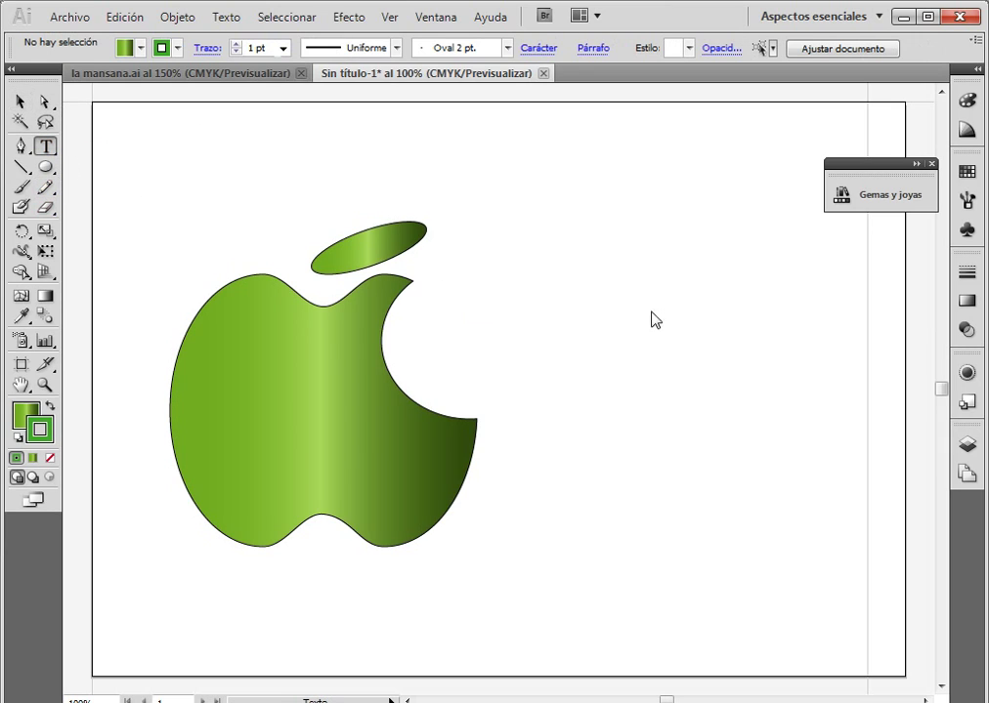
pyautogui.click(557, 257)
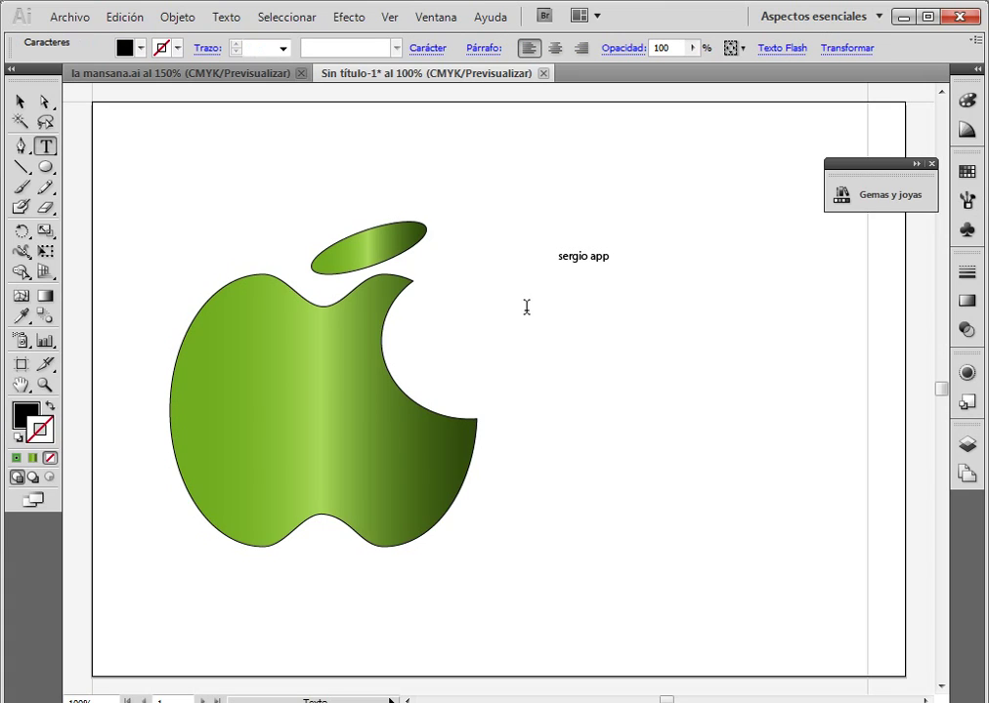
pyautogui.hotkey('ctrl', 'a')
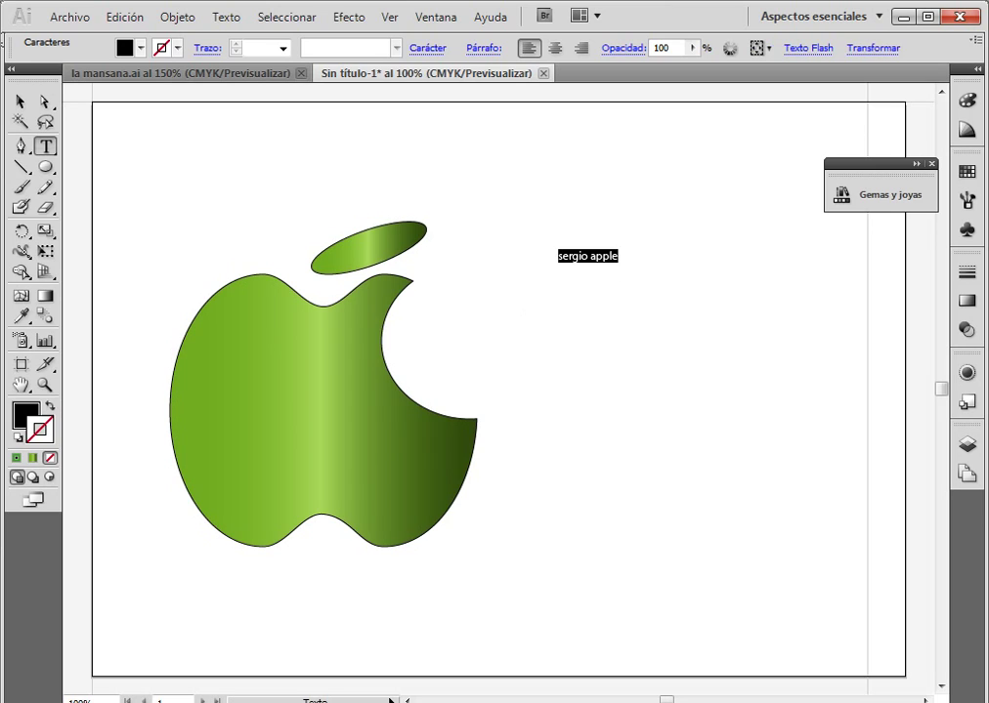
pyautogui.click(18, 104)
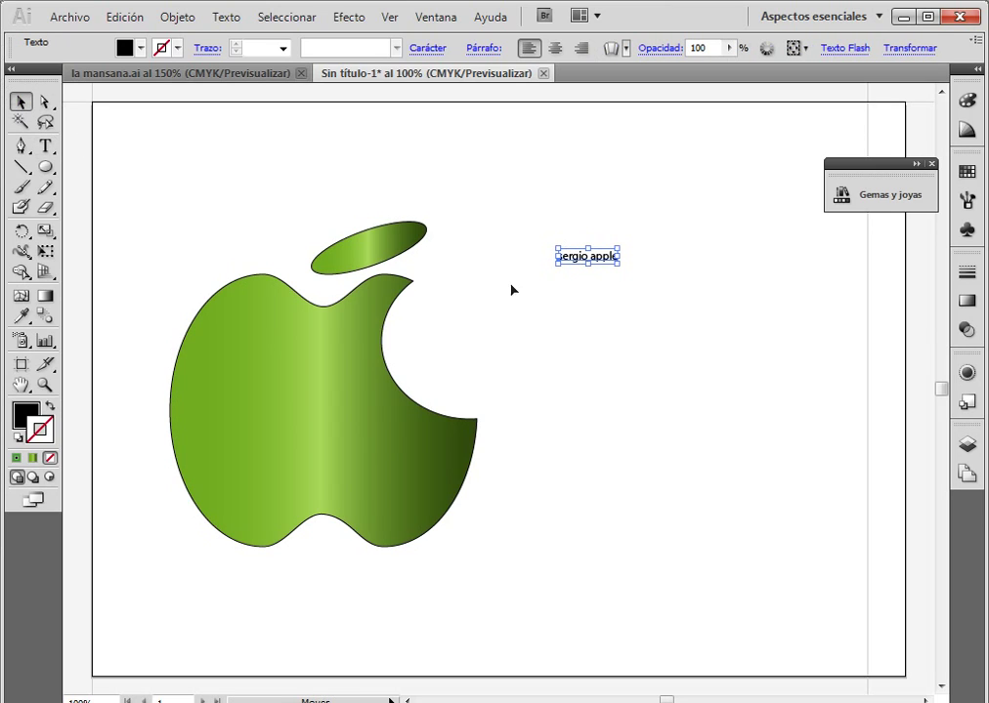
# Step: Enlarge the text line in width and height so it extends from the apple's bite across the empty right side of the artboard
pyautogui.moveTo(565, 256); pyautogui.dragTo(687, 311)
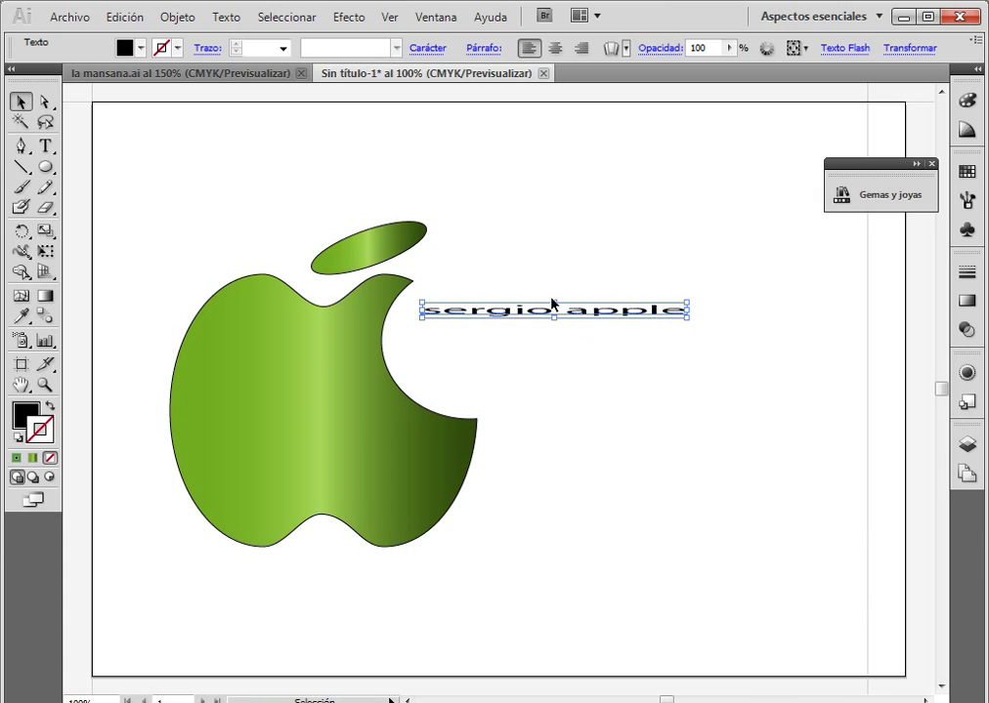
pyautogui.moveTo(555, 305); pyautogui.dragTo(563, 263)
pyautogui.moveTo(687, 288); pyautogui.dragTo(758, 288)
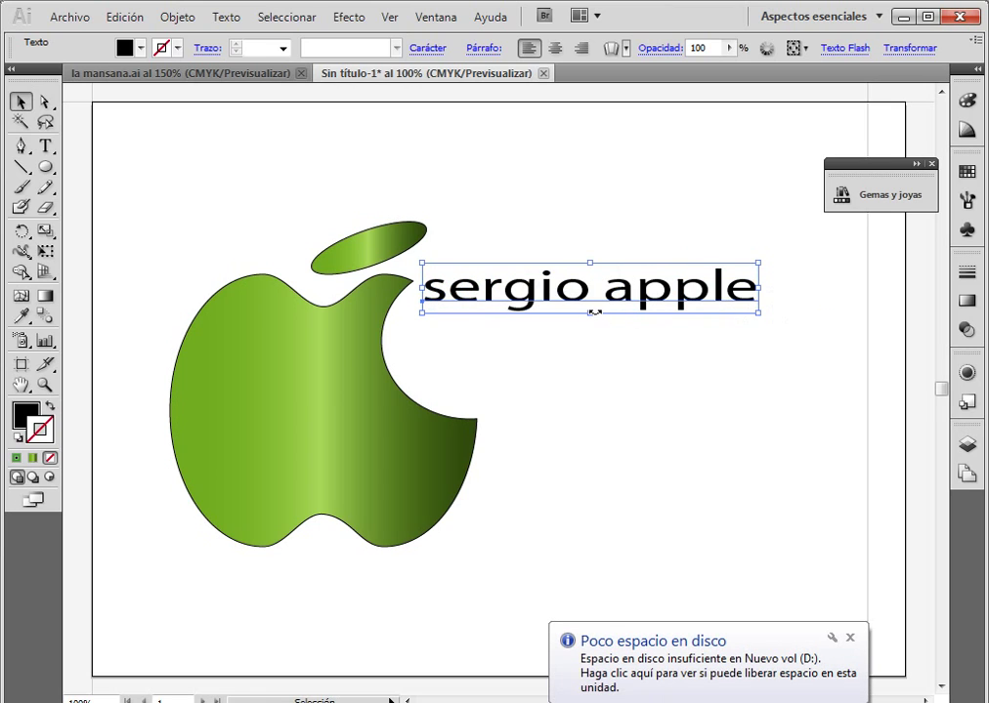
pyautogui.moveTo(593, 317); pyautogui.dragTo(590, 321)
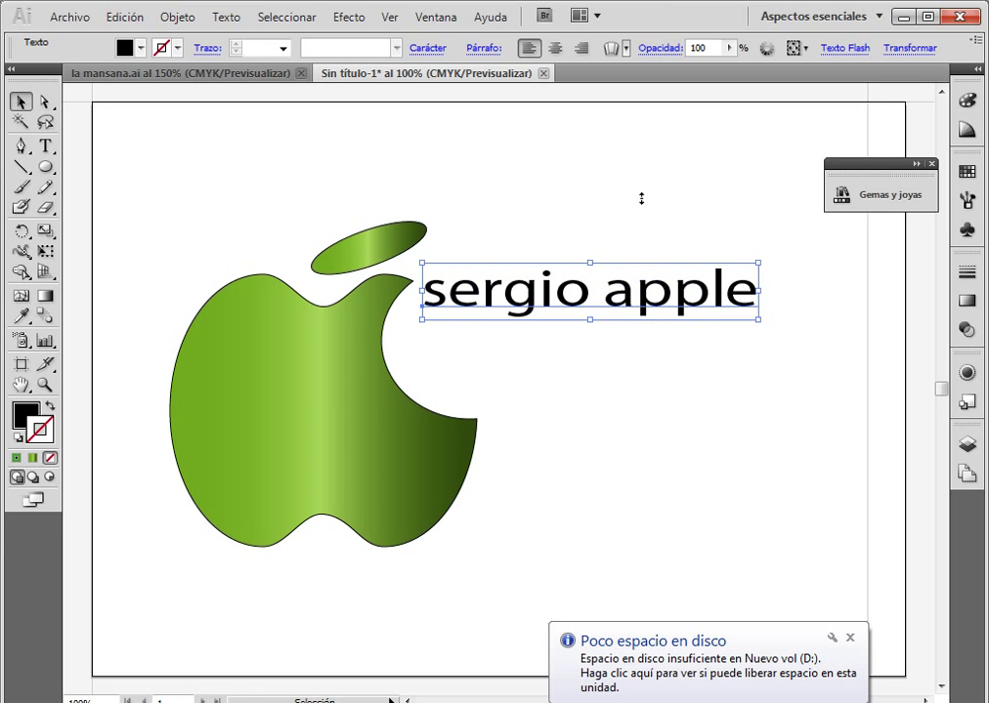
pyautogui.click(600, 180)
# Step: Set the text's font to Copperplate Gothic Bold and move the line slightly down and left, into the apple's bite
pyautogui.click(542, 282)
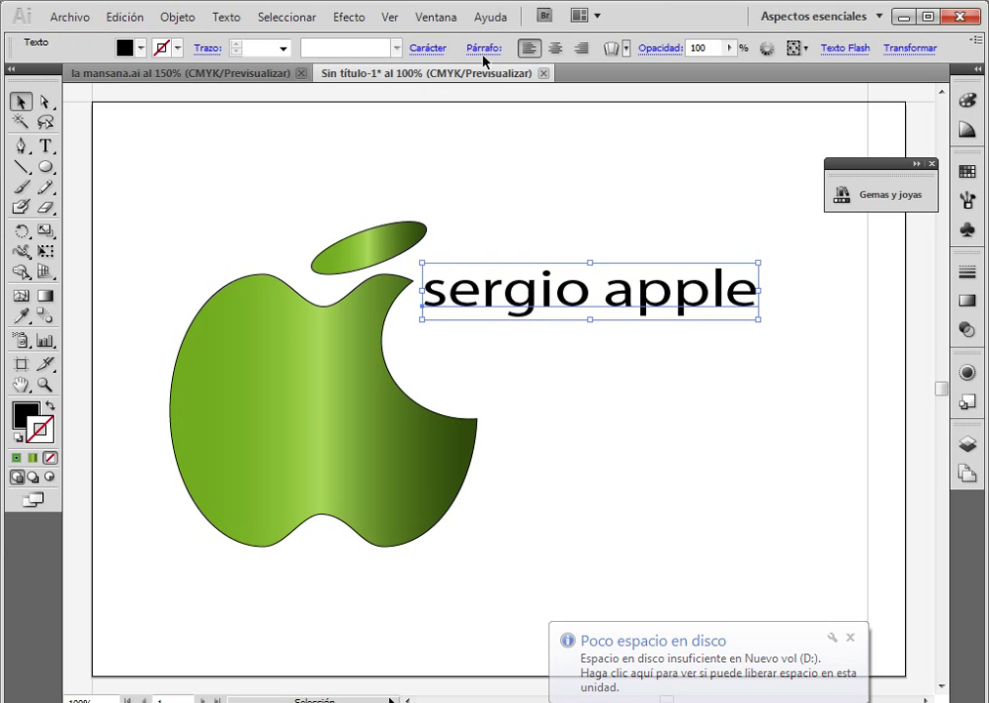
pyautogui.click(428, 48)
pyautogui.click(432, 92)
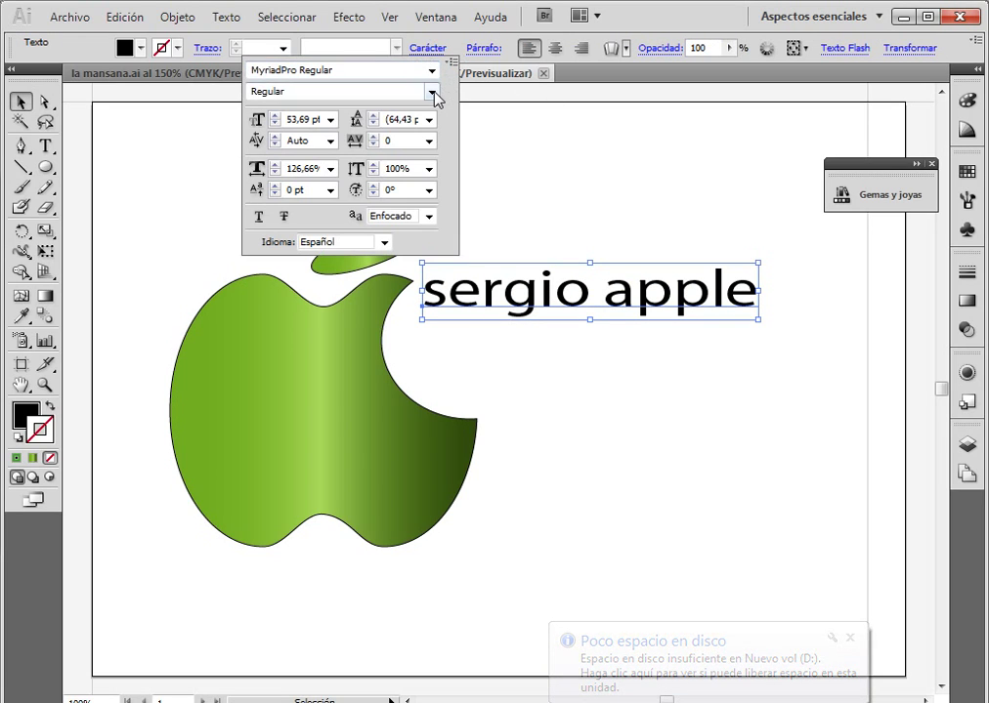
pyautogui.click(431, 91)
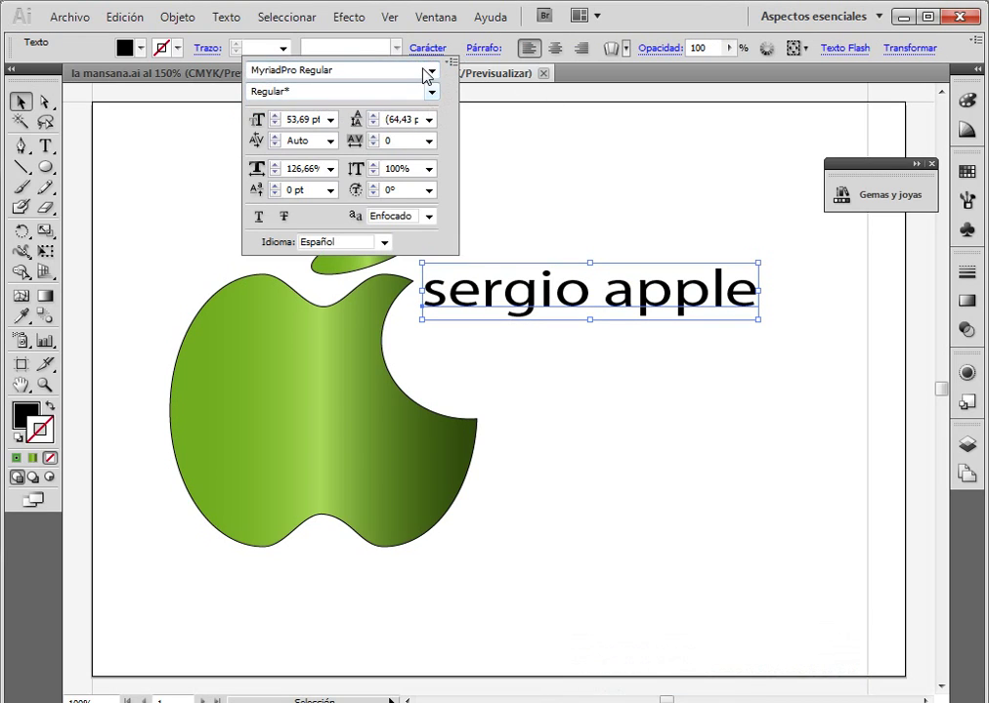
pyautogui.click(431, 71)
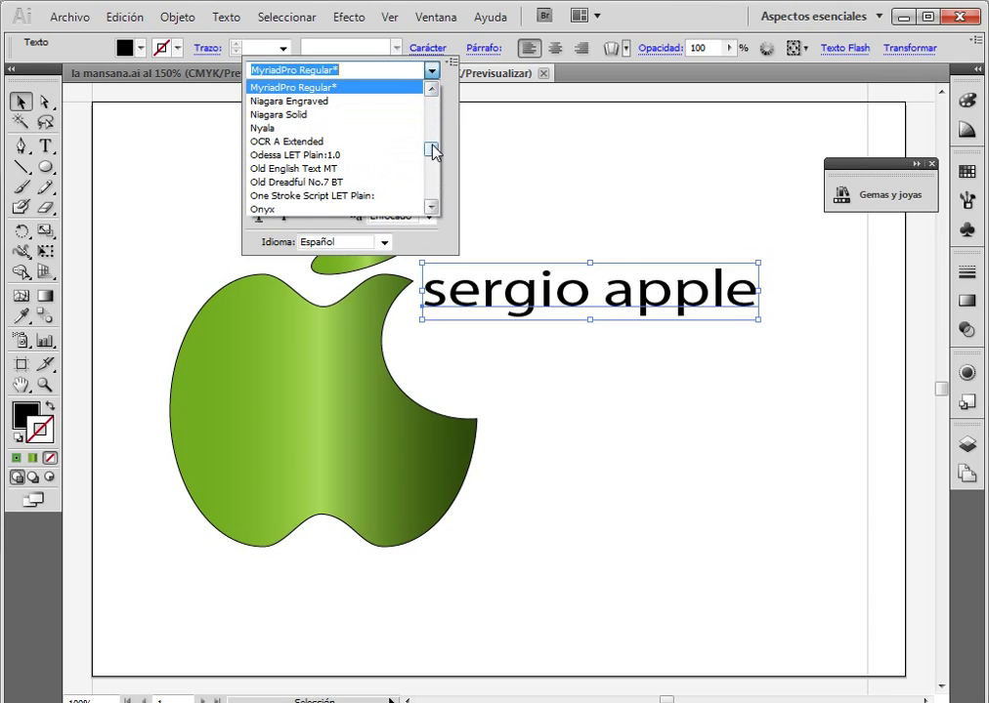
pyautogui.moveTo(432, 152); pyautogui.dragTo(432, 118)
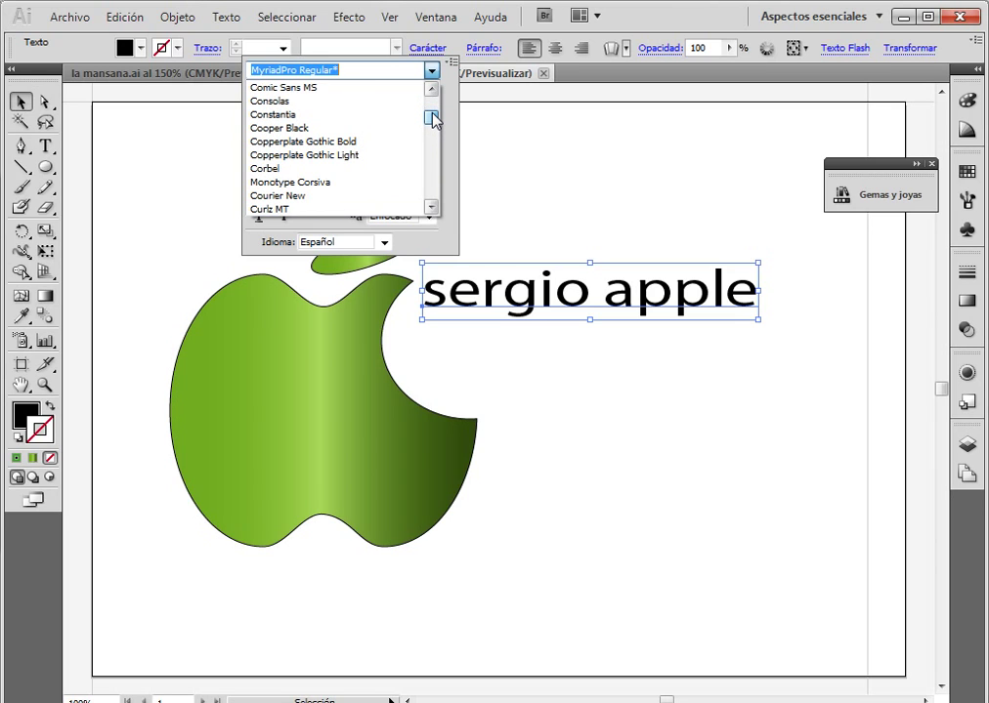
pyautogui.click(381, 142)
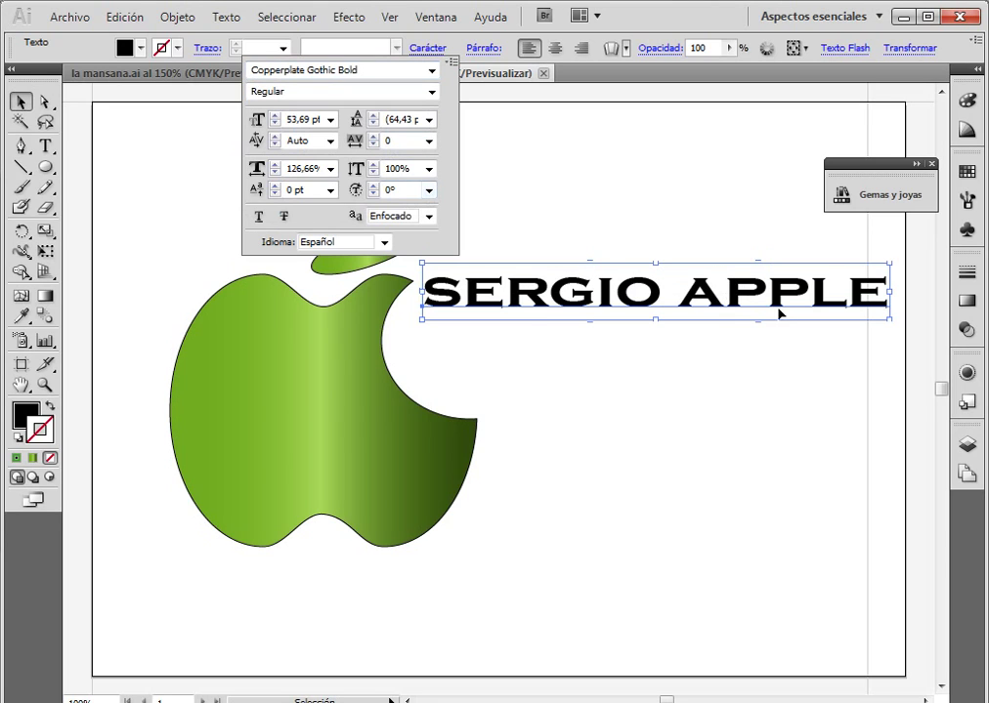
pyautogui.click(652, 301)
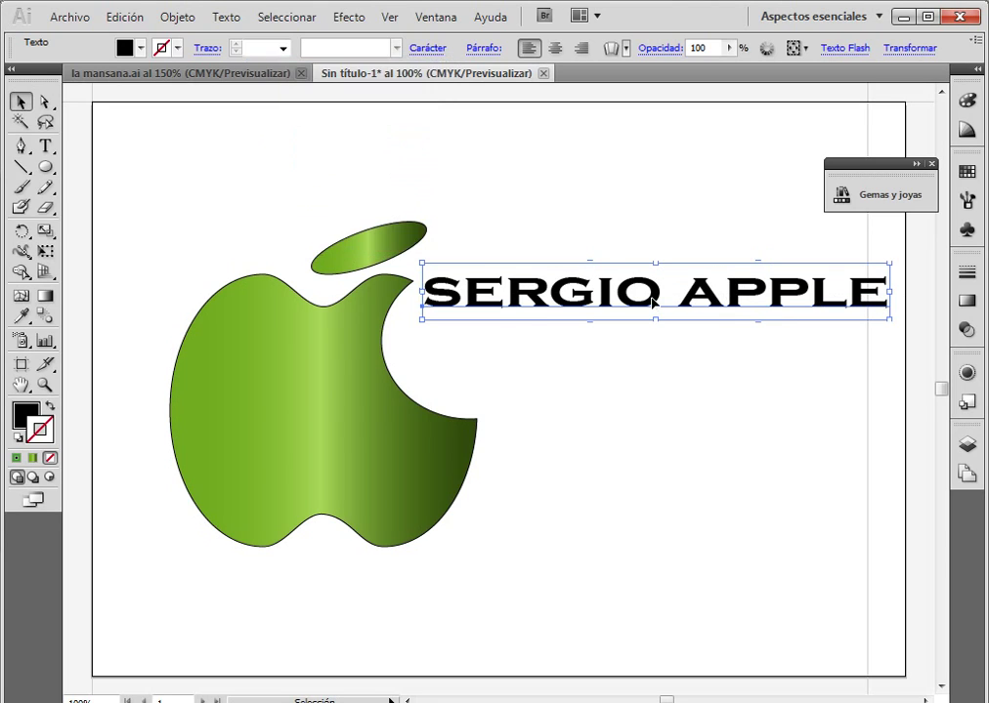
pyautogui.moveTo(628, 296); pyautogui.dragTo(606, 324)
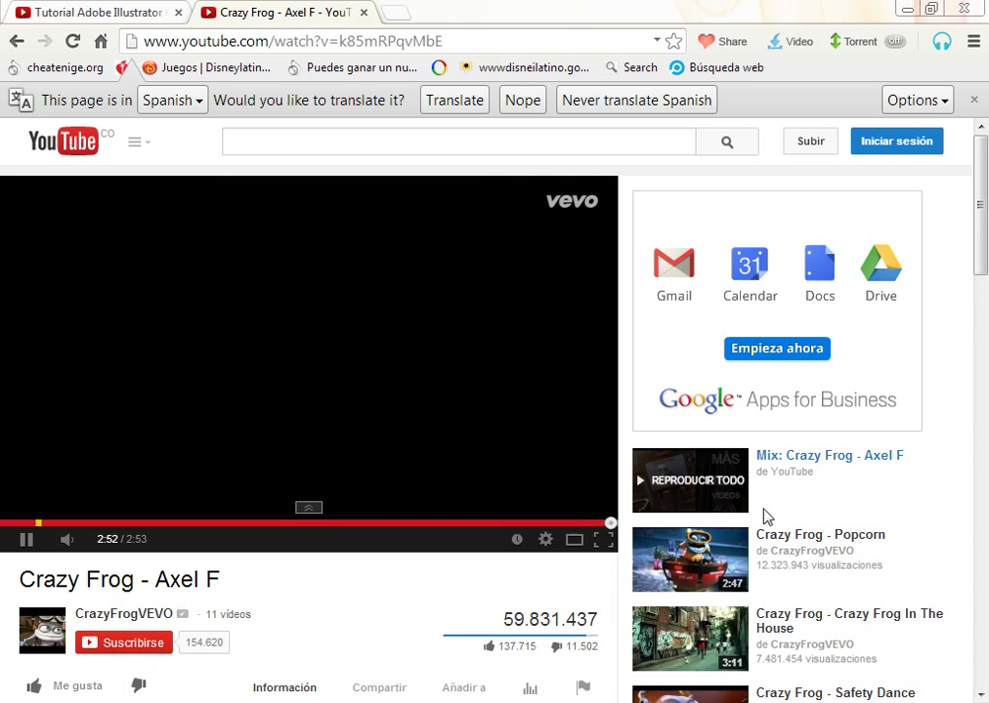
# Step: Play the YouTube video "Crazy Frog - Crazy Frog In The House" and switch back to the logo document in Illustrator
pyautogui.scroll(-3, 766, 516)
pyautogui.click(771, 437)
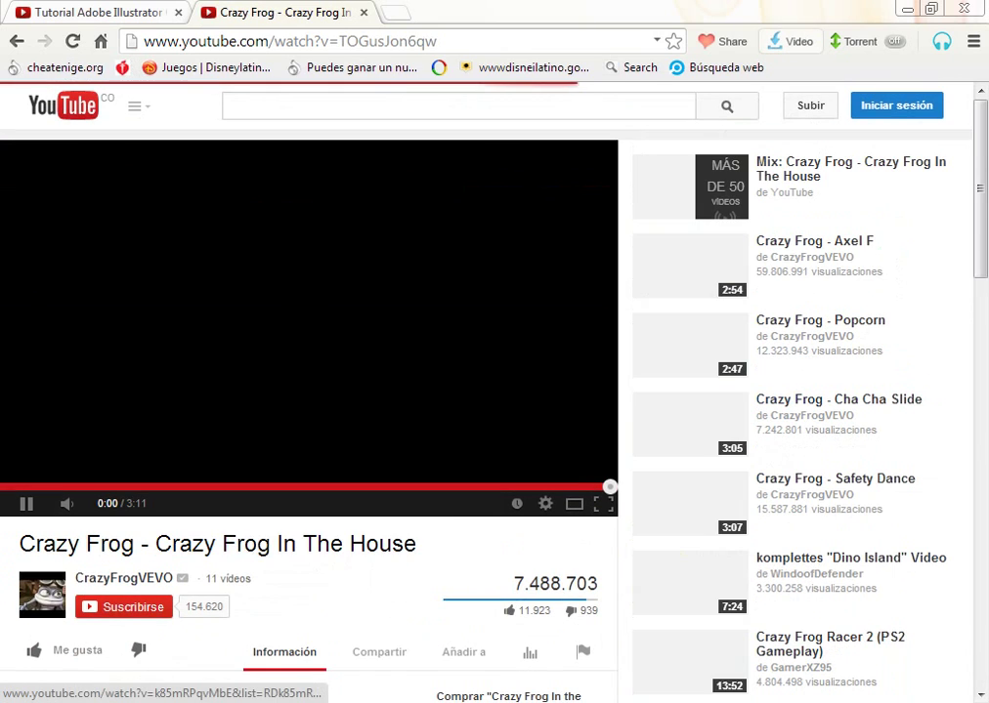
pyautogui.moveTo(340, 702)
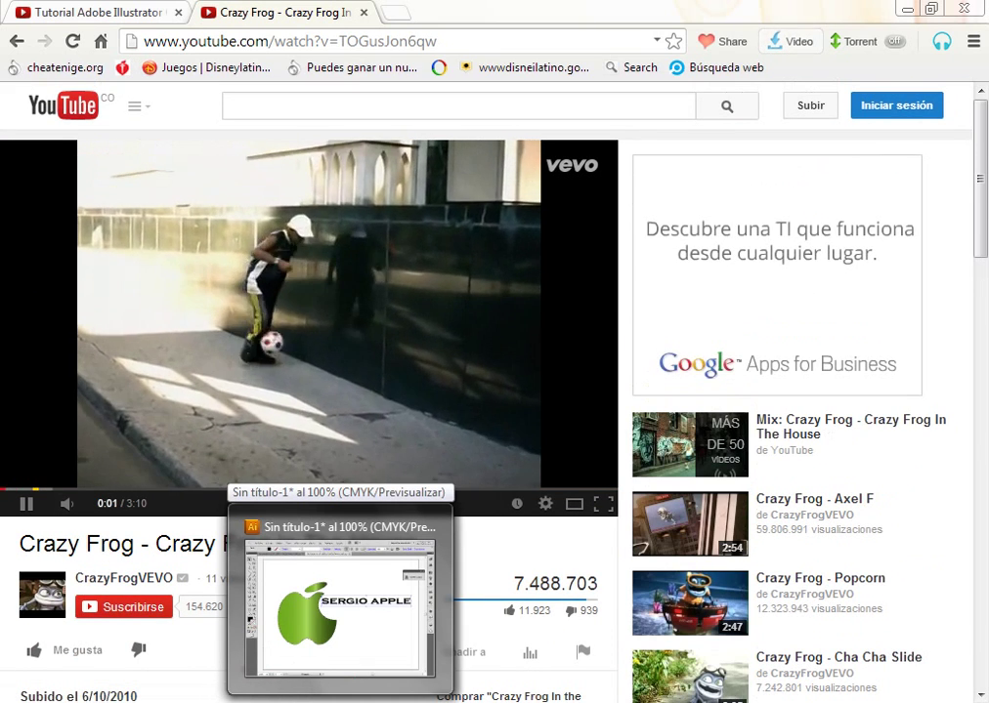
pyautogui.click(340, 610)
pyautogui.click(622, 315)
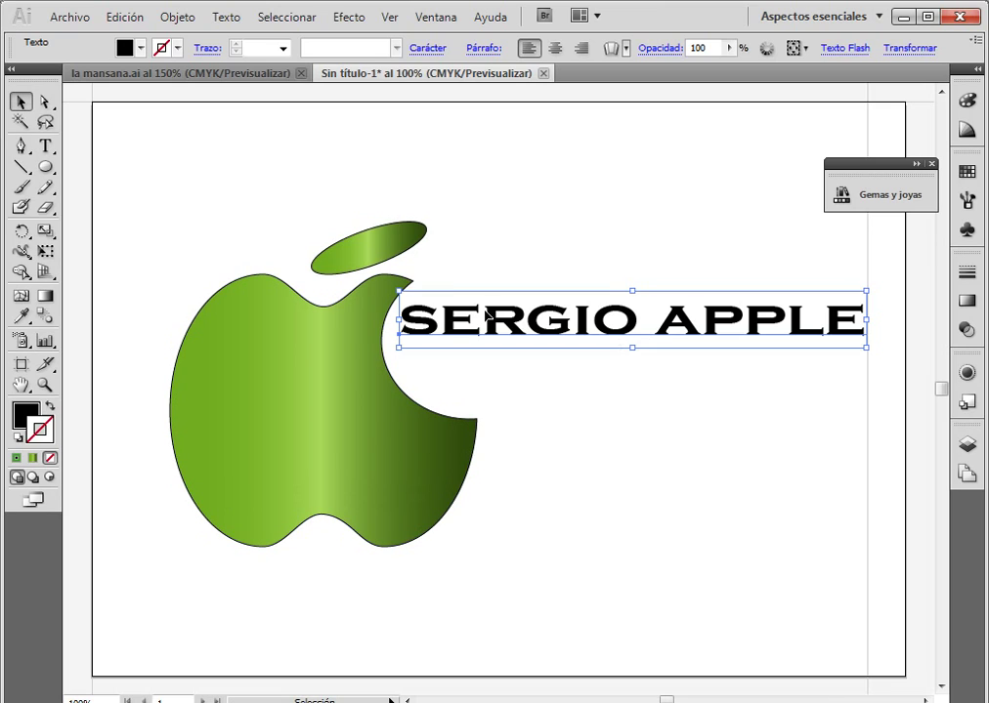
# Step: Fill the name text with light green and give it a medium green 1 pt stroke
pyautogui.click(140, 48)
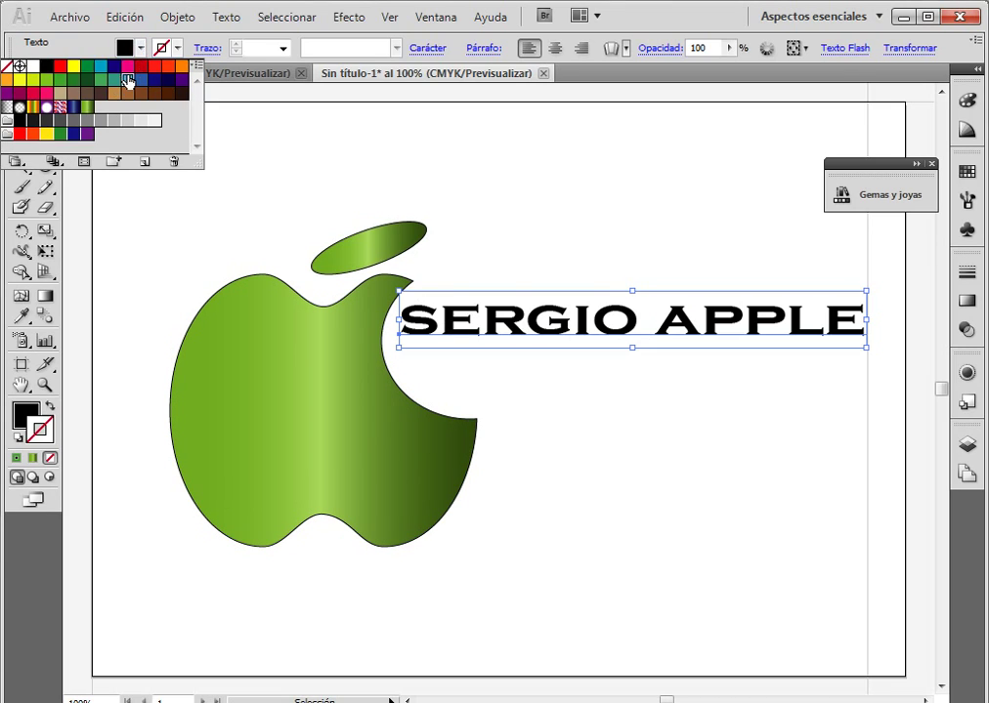
pyautogui.click(116, 80)
pyautogui.click(59, 65)
pyautogui.click(46, 79)
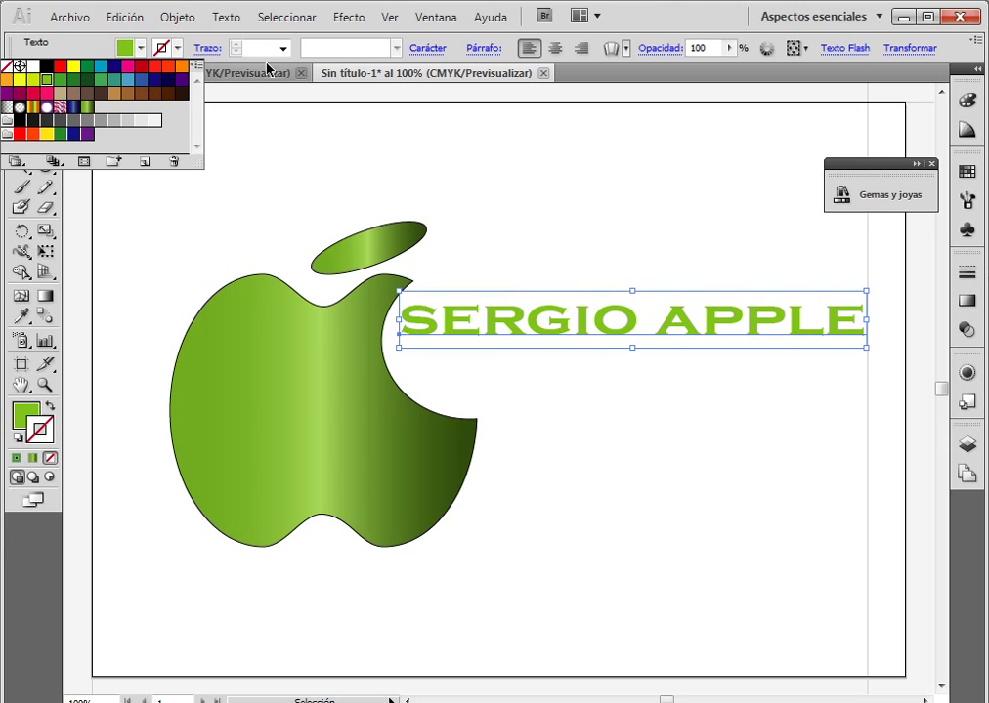
pyautogui.click(179, 49)
pyautogui.click(177, 48)
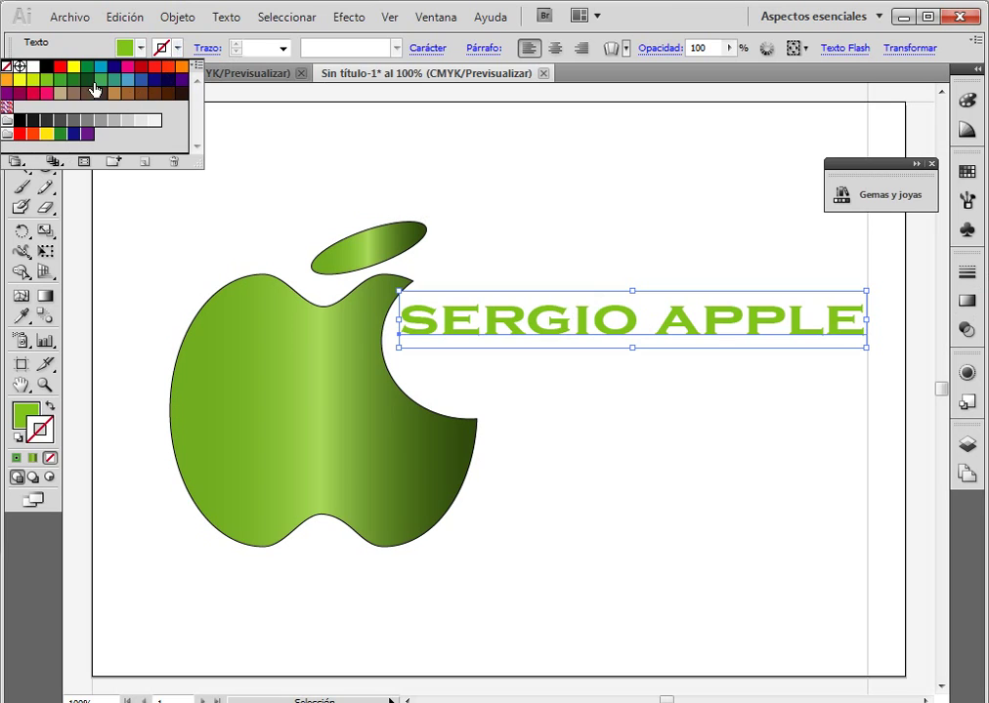
pyautogui.click(101, 79)
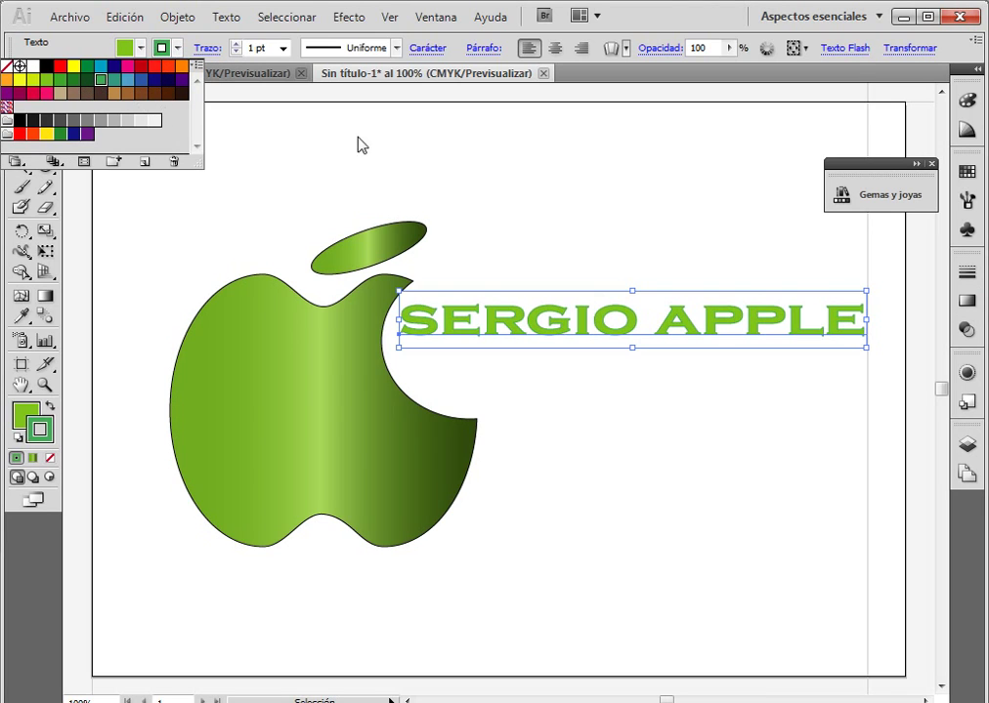
# Step: Apply a drop shadow to the apple and leaf only: Multiply mode, 75% opacity, 0.25 cm X and Y offsets, 0.18 cm blur
pyautogui.click(348, 17)
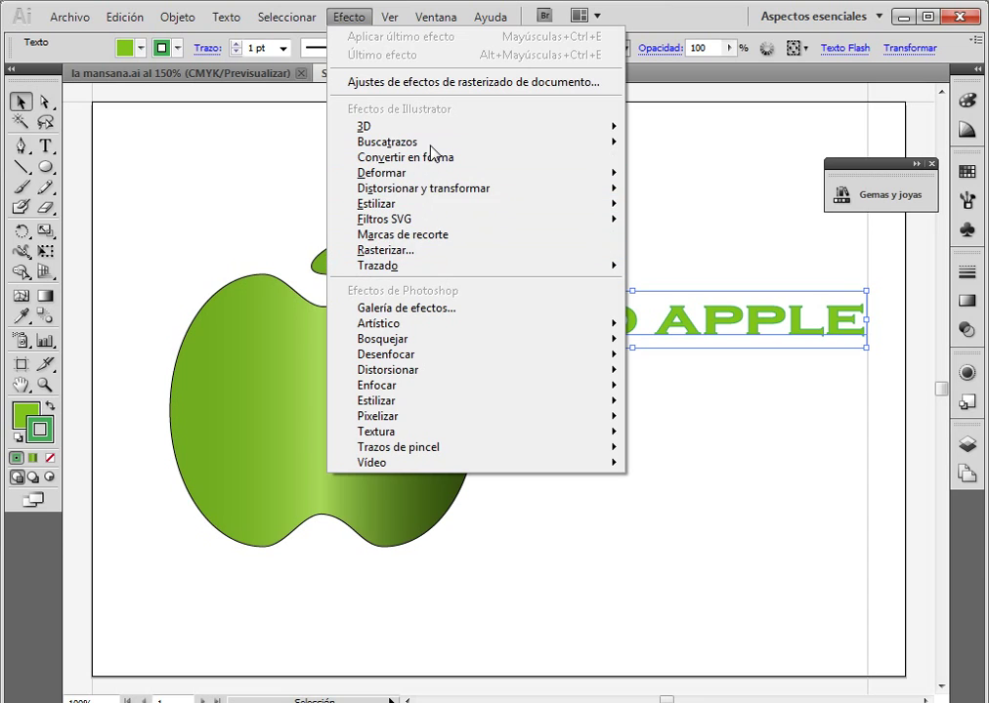
pyautogui.click(245, 355)
pyautogui.moveTo(186, 180); pyautogui.dragTo(404, 552)
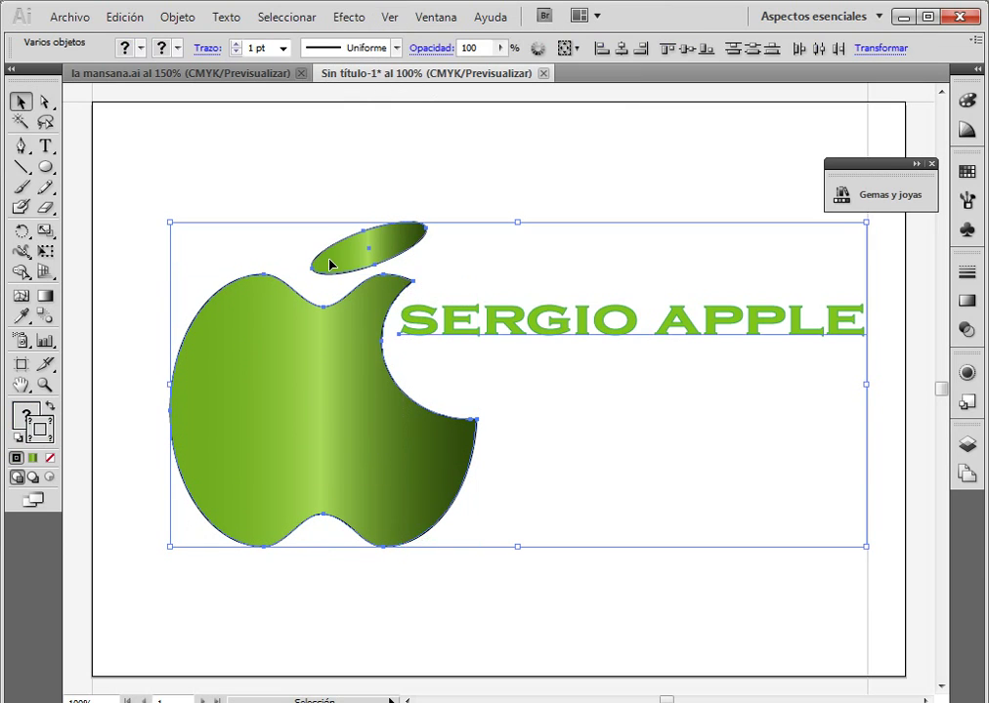
pyautogui.moveTo(108, 172); pyautogui.dragTo(342, 534)
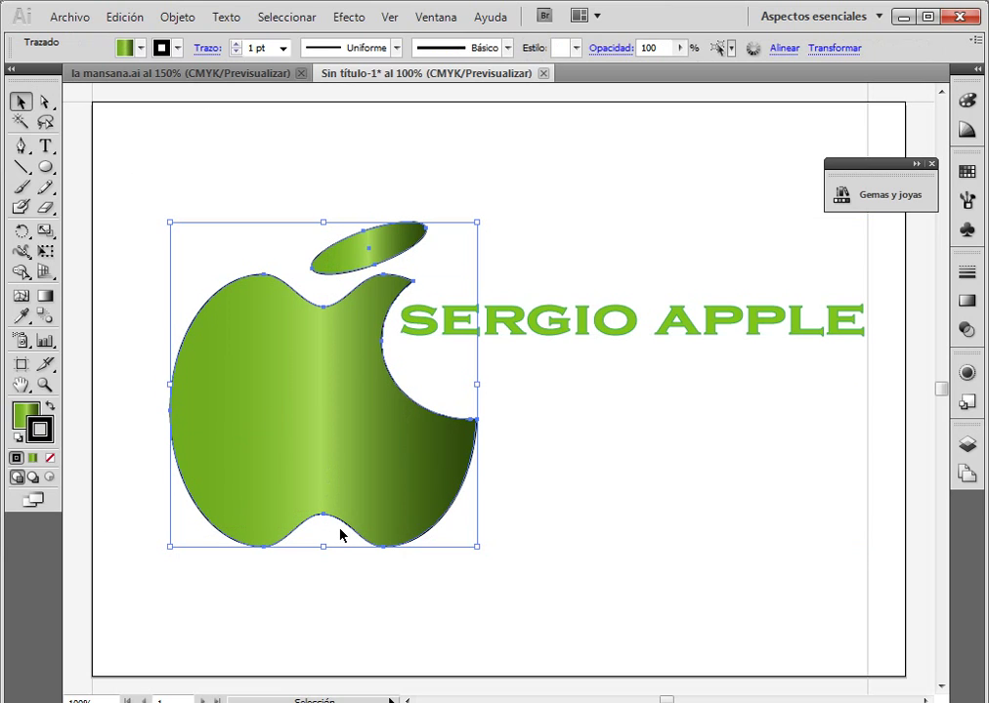
pyautogui.click(349, 20)
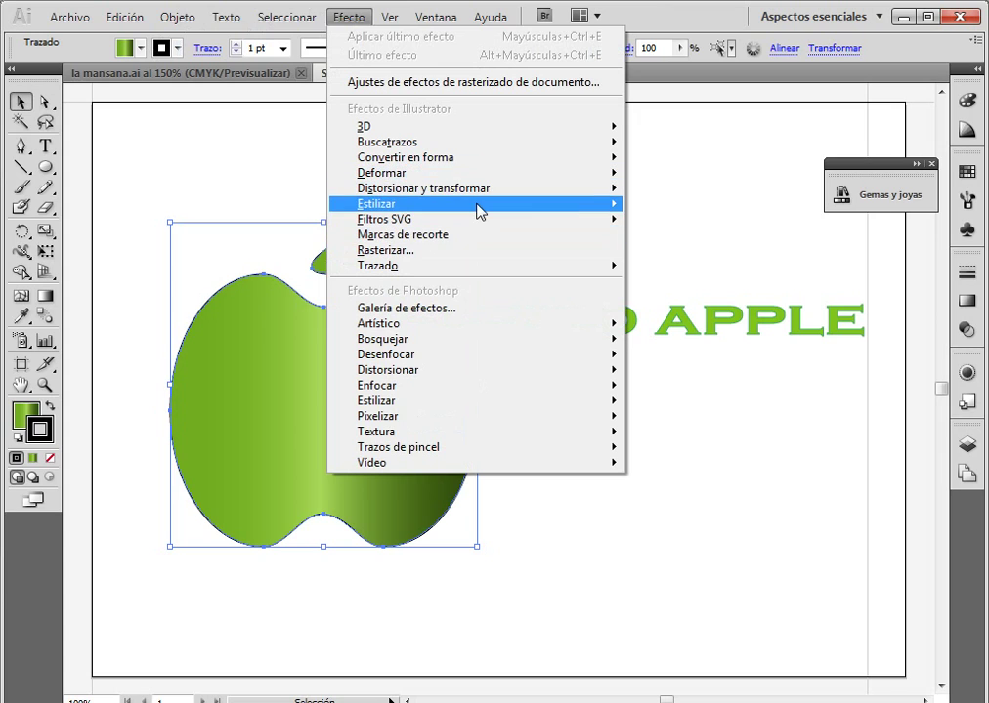
pyautogui.moveTo(591, 195)
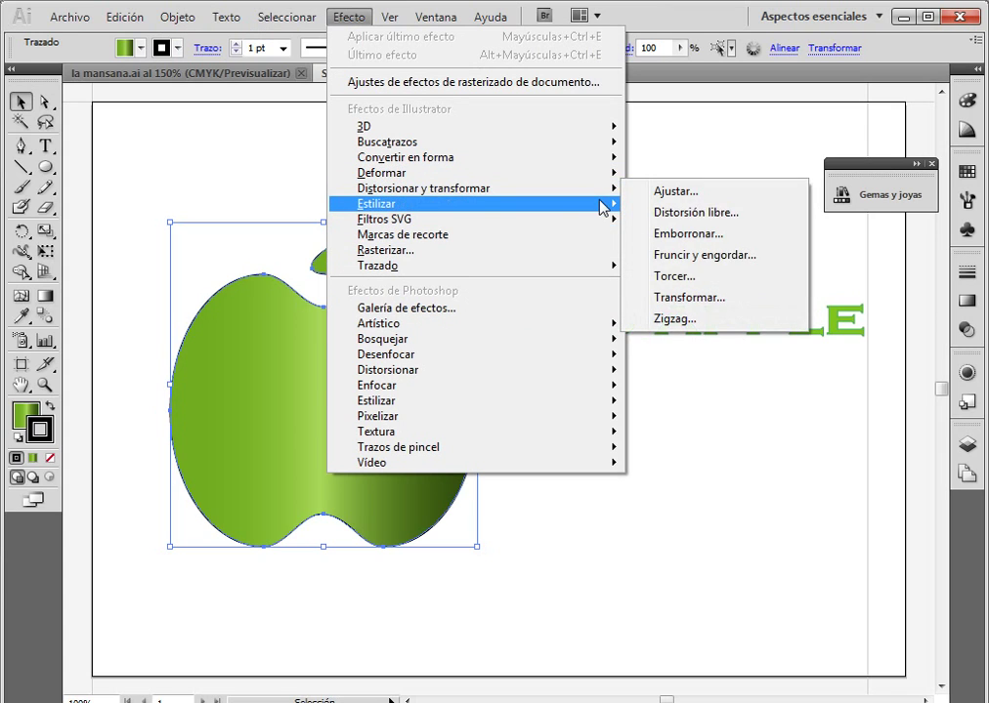
pyautogui.click(698, 313)
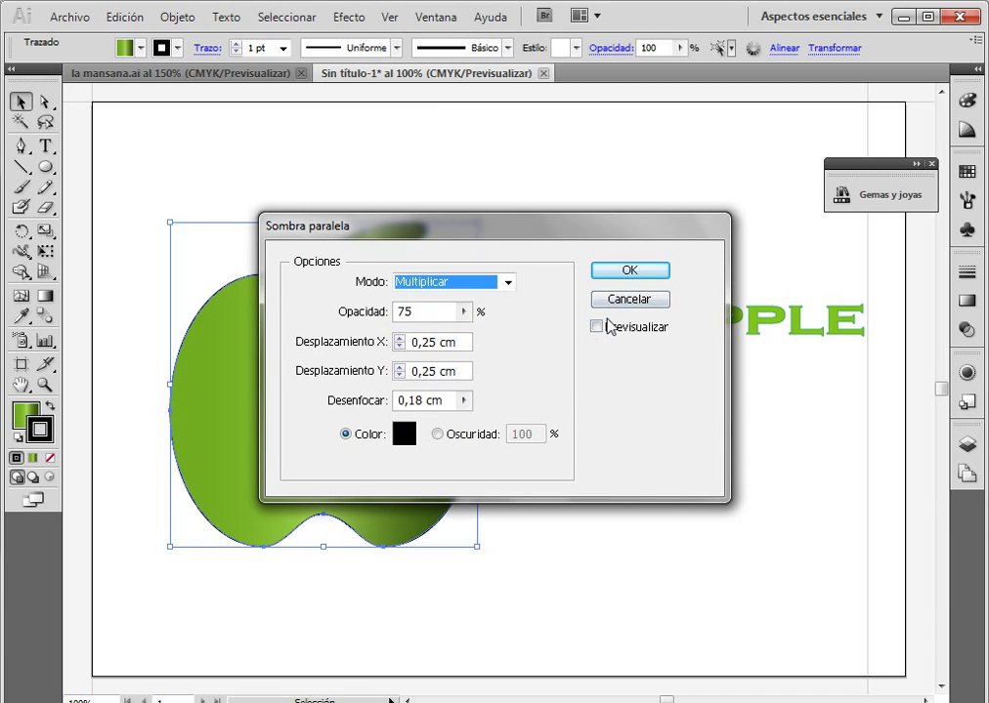
pyautogui.click(607, 332)
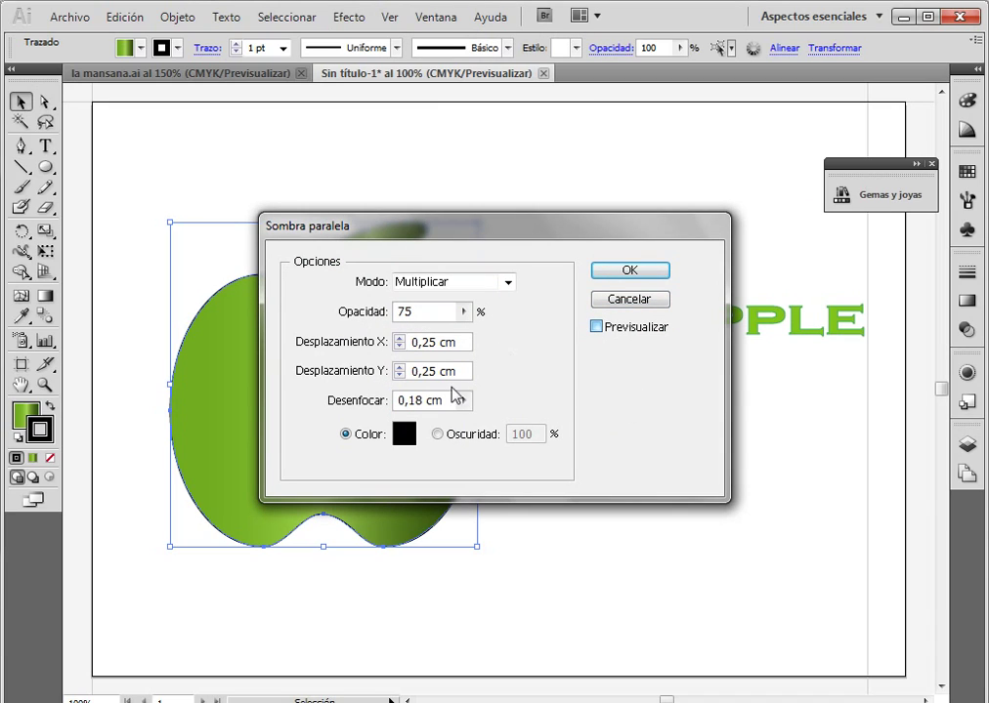
pyautogui.press('Return')
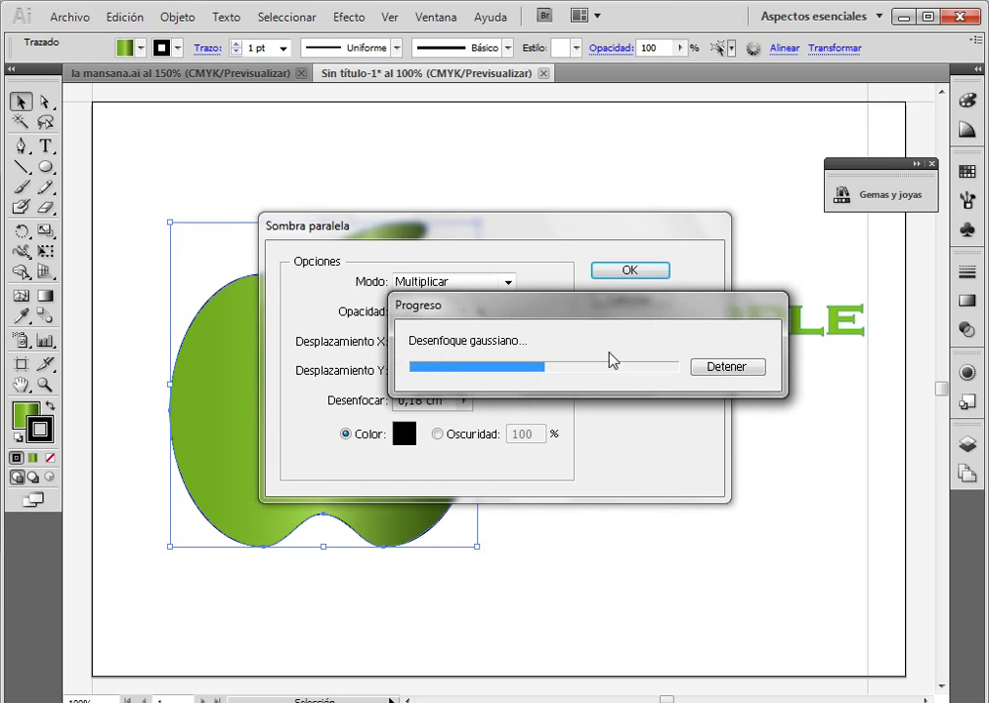
pyautogui.click(629, 271)
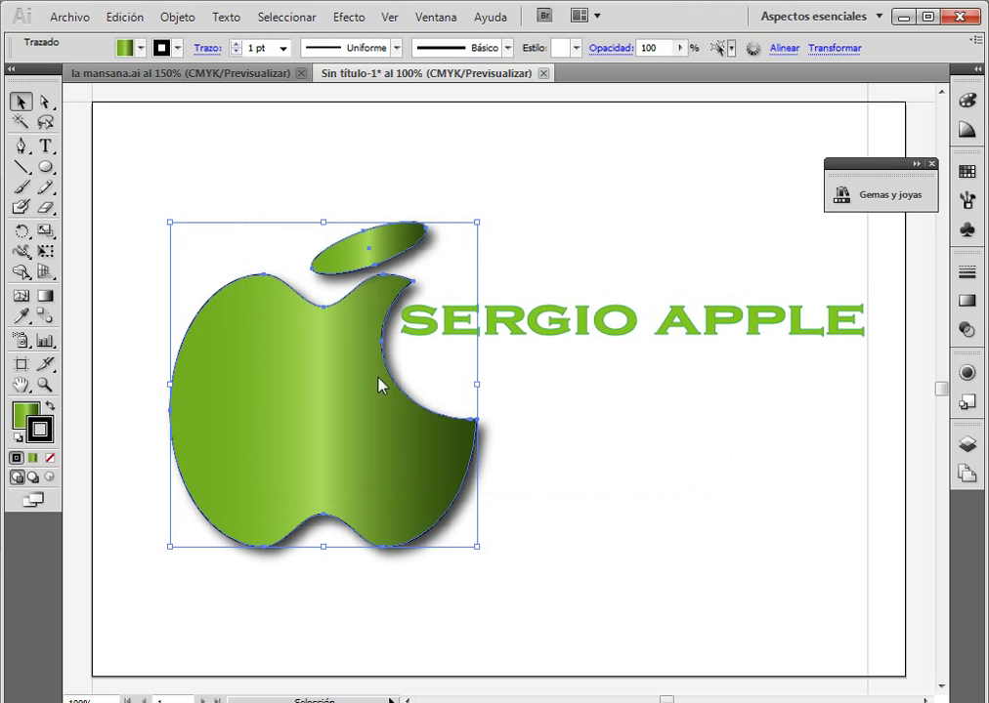
# Step: Start a 3D Extrude & Bevel effect on the name text with the Front position and the preview turned on
pyautogui.click(540, 324)
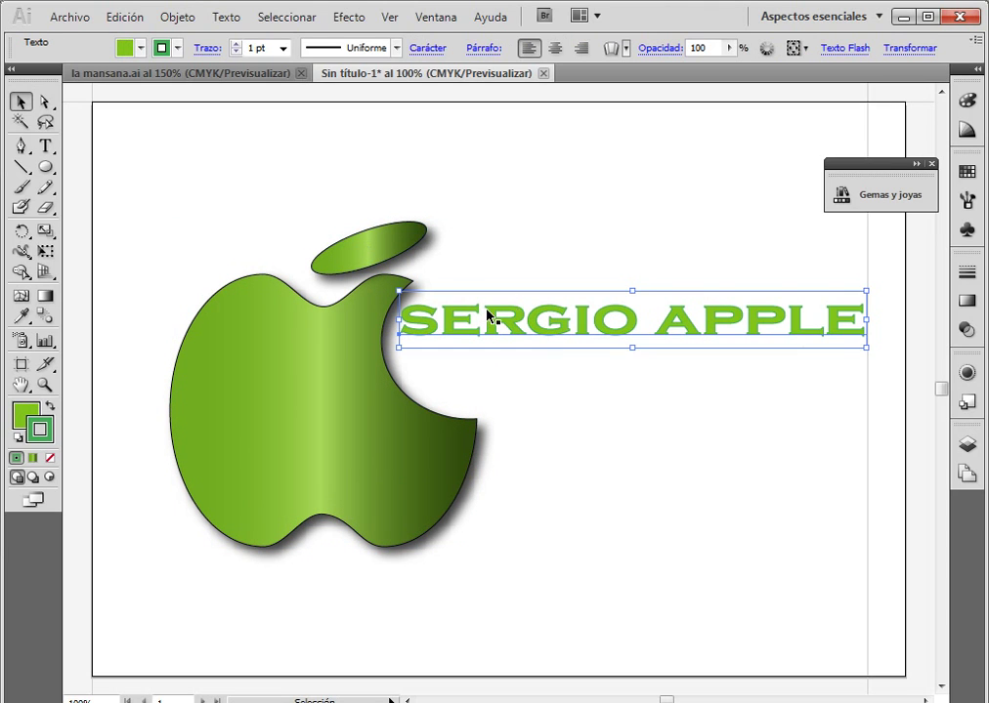
pyautogui.click(348, 17)
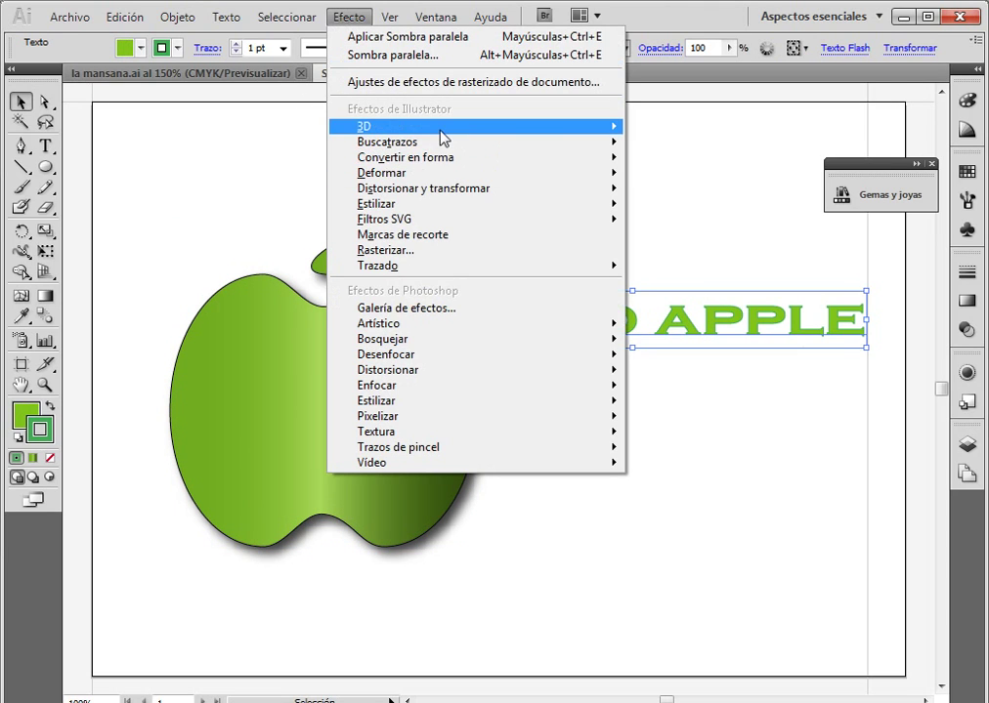
pyautogui.moveTo(513, 128)
pyautogui.click(657, 131)
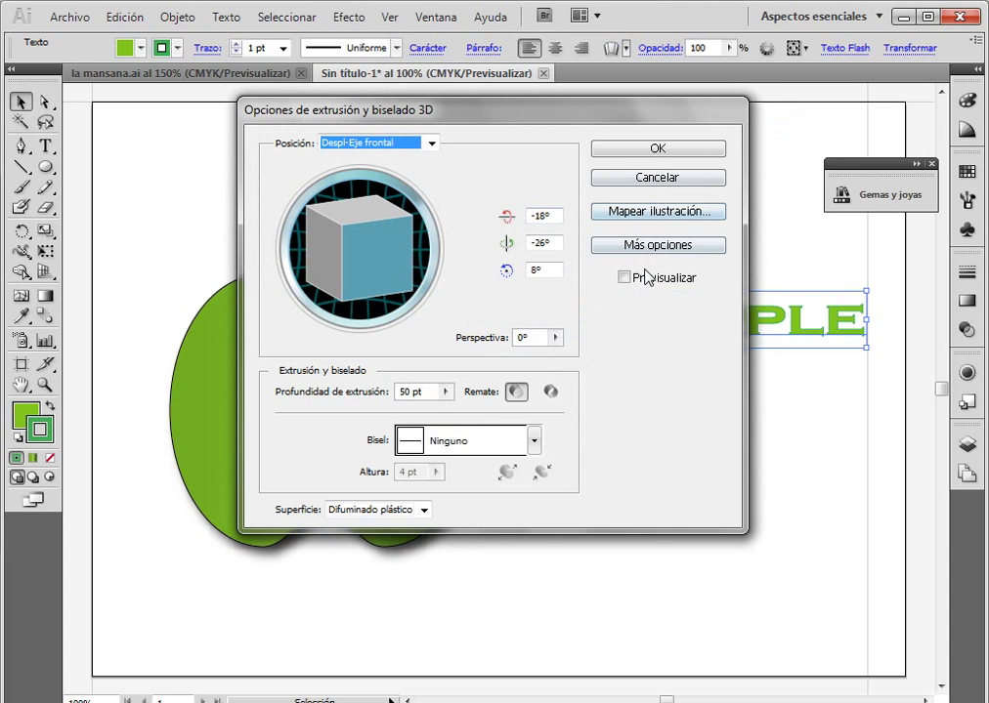
pyautogui.click(379, 144)
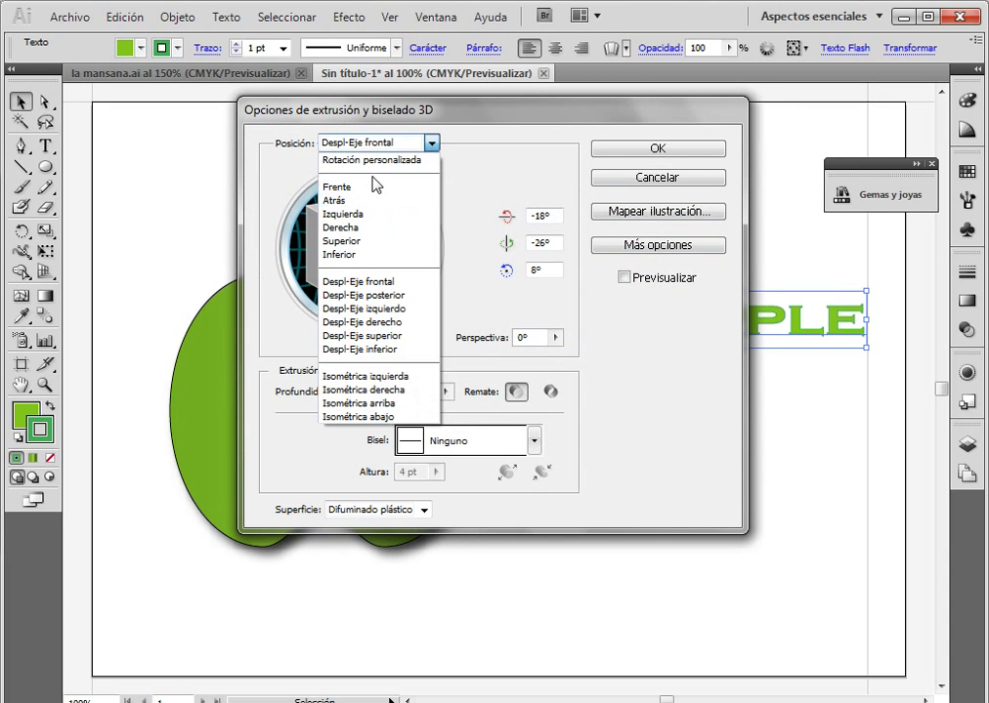
pyautogui.click(375, 189)
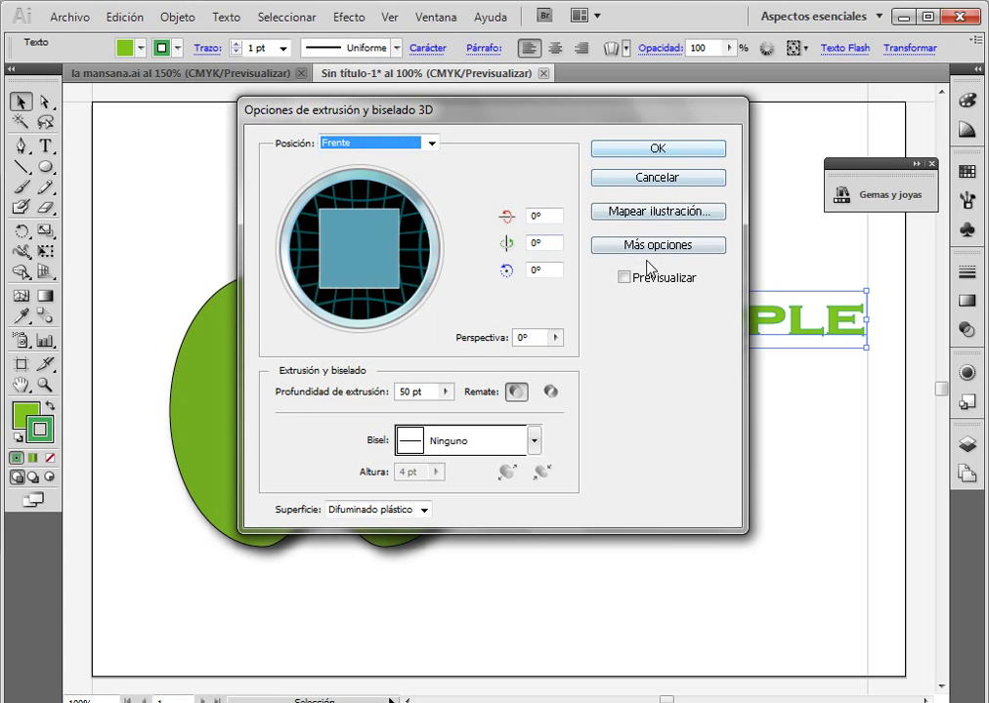
pyautogui.click(640, 279)
# Step: Rotate the text's 3D extrusion to about 7°, -8° and 3°, apply it with 50 pt depth and no bevel, and deselect
pyautogui.moveTo(534, 128); pyautogui.dragTo(361, 159)
pyautogui.click(173, 305)
pyautogui.moveTo(173, 305); pyautogui.dragTo(150, 308)
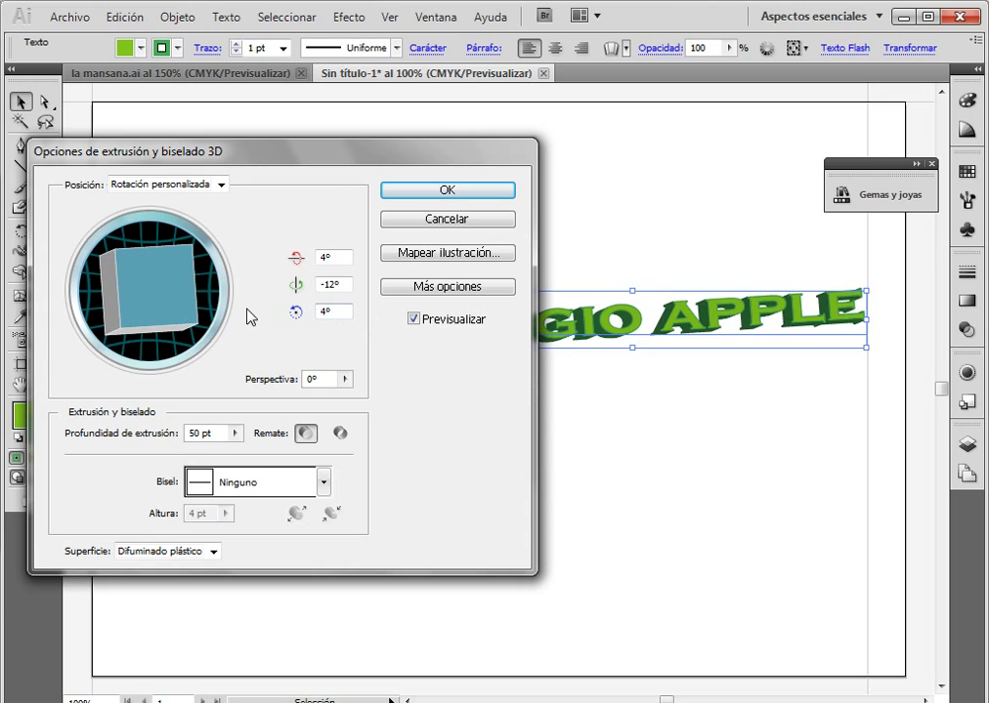
pyautogui.moveTo(195, 290); pyautogui.dragTo(144, 288)
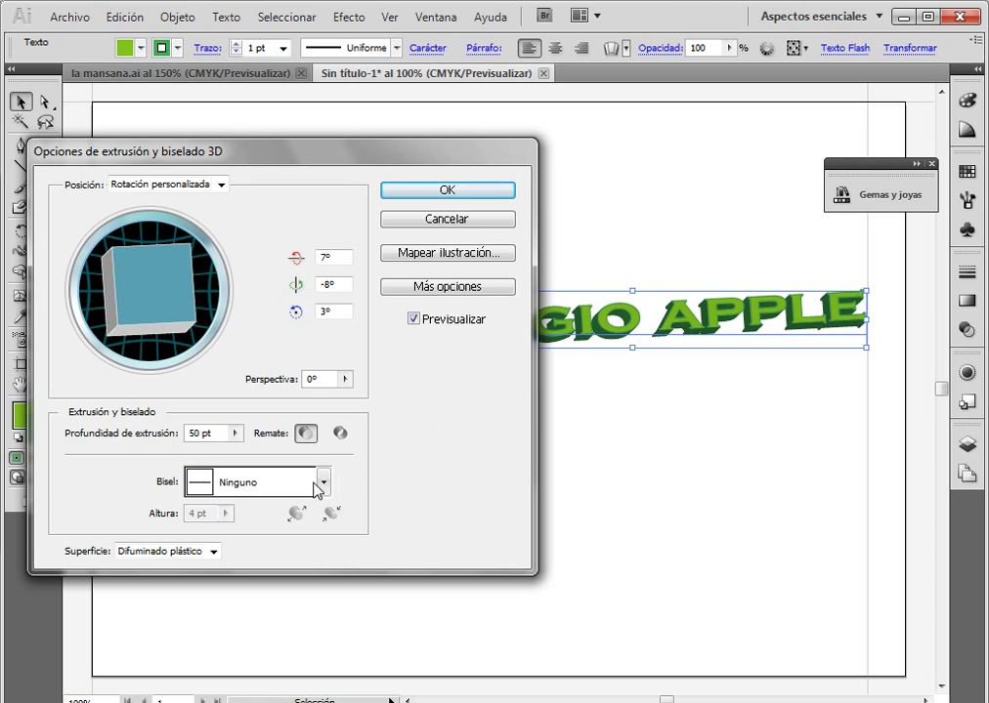
pyautogui.click(434, 194)
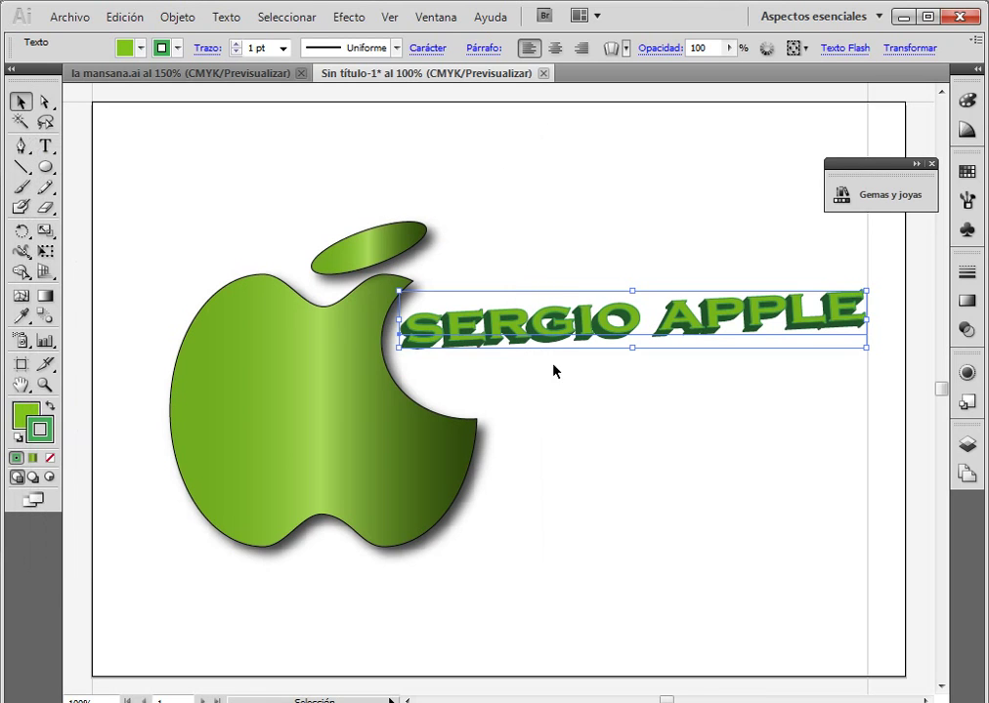
pyautogui.click(735, 454)
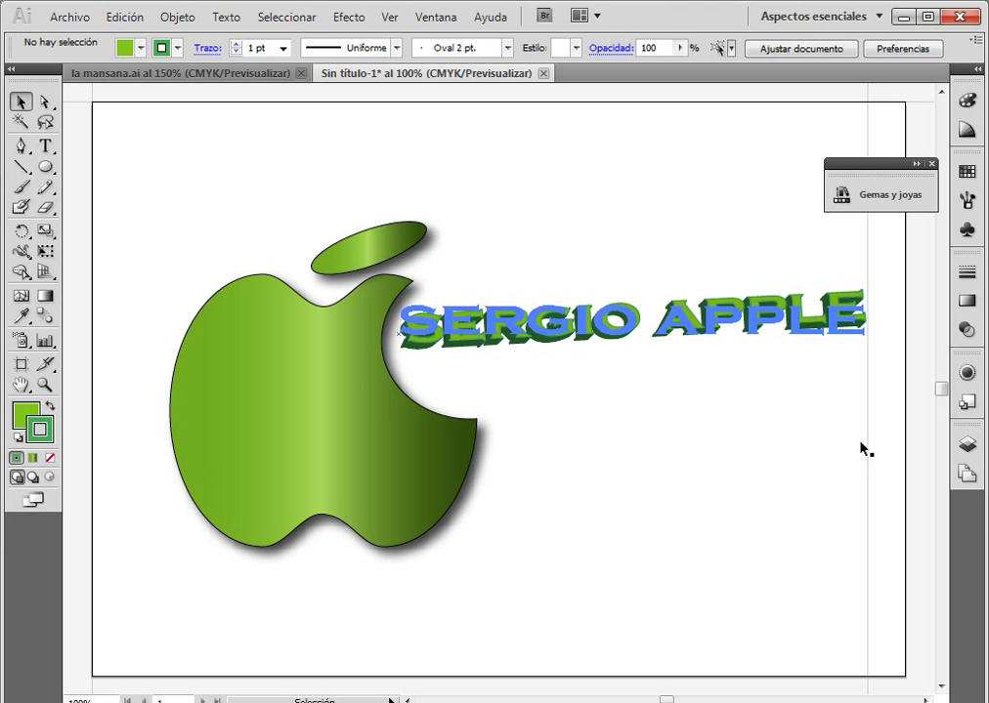
# Step: Apply a Multiply drop shadow to the 3D name text with 75% opacity, 0.25 cm offsets and 0.18 cm blur, and deselect
pyautogui.click(534, 309)
pyautogui.click(349, 17)
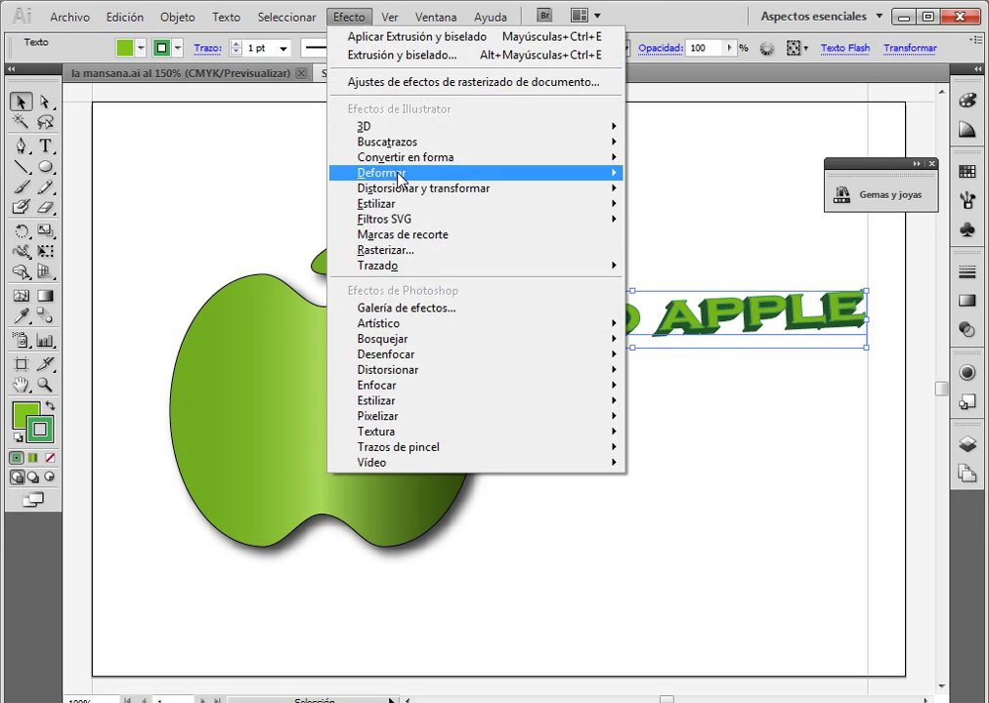
pyautogui.moveTo(591, 205)
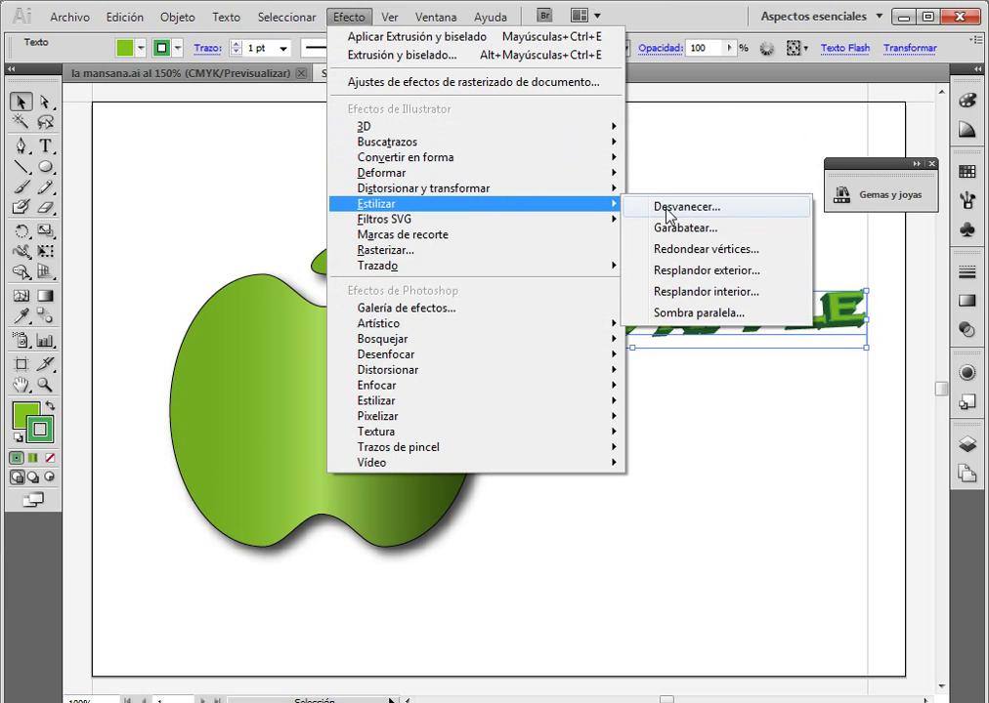
pyautogui.click(699, 313)
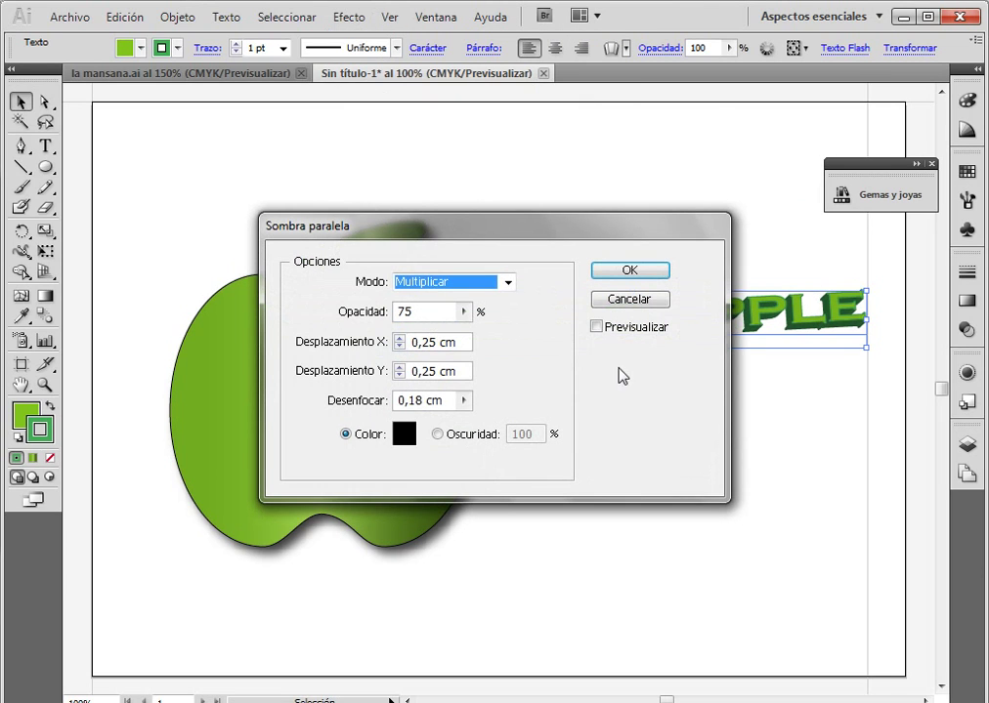
pyautogui.click(612, 328)
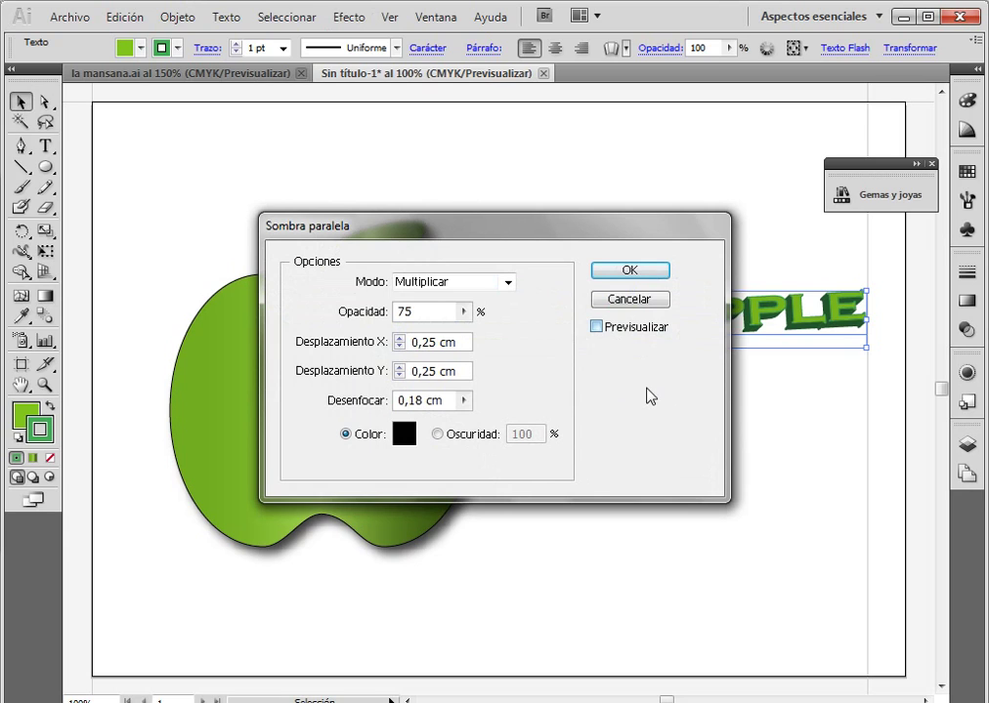
pyautogui.click(640, 273)
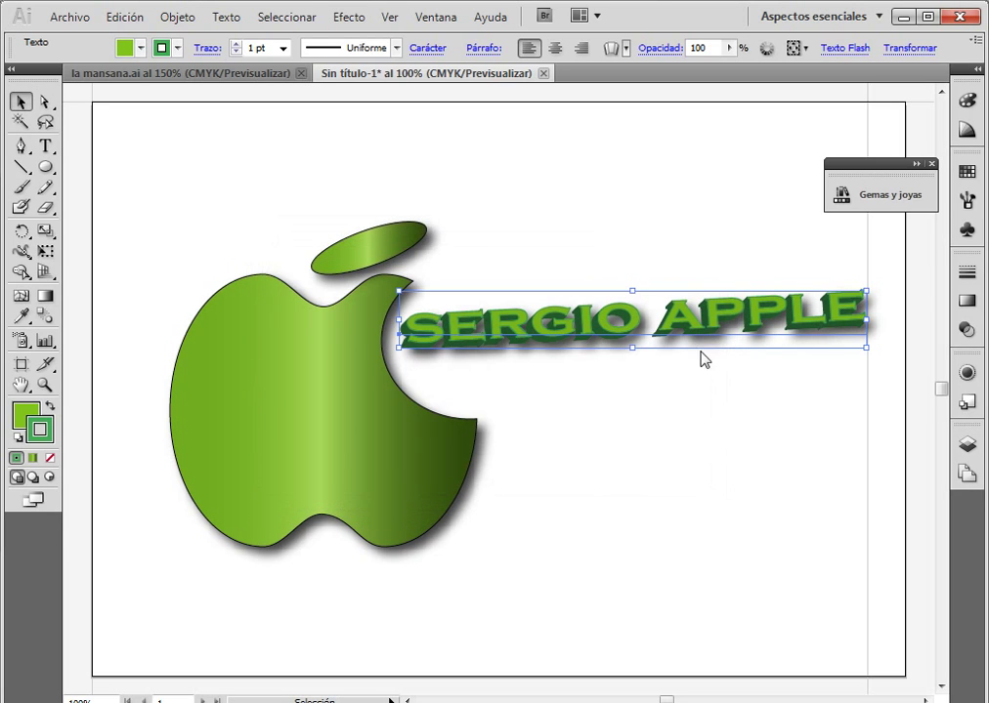
pyautogui.click(598, 468)
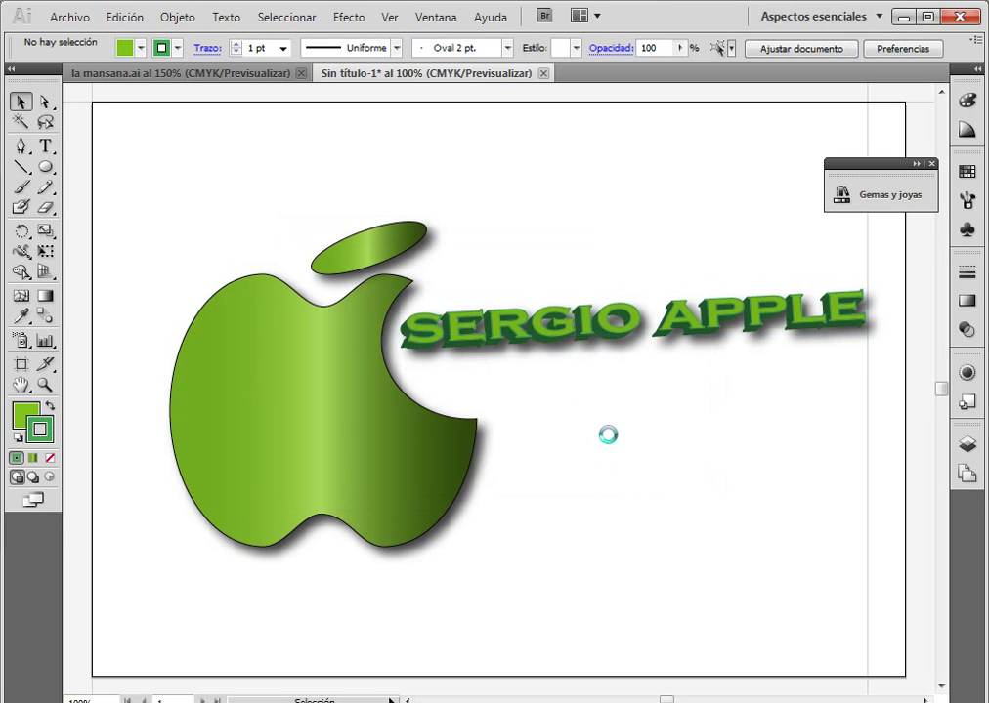
# Step: Add the text line "BUENO ESO FUE TODO LO QUE LES QUISE ENSEÑAR" in the empty area beside the apple's base and select it as an object
pyautogui.click(45, 146)
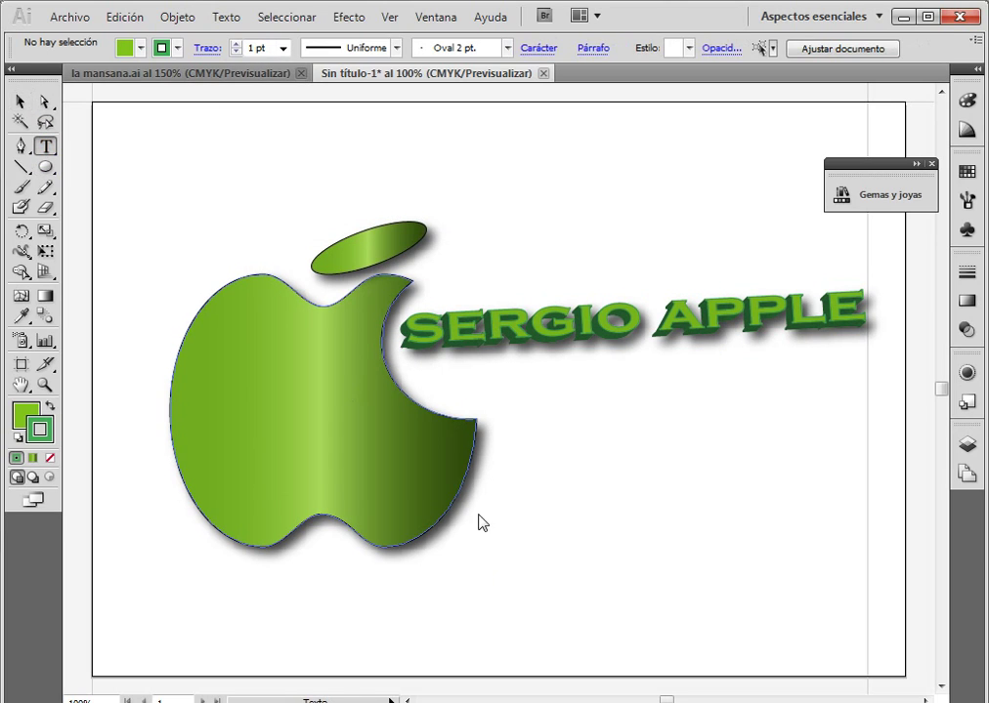
pyautogui.click(578, 525)
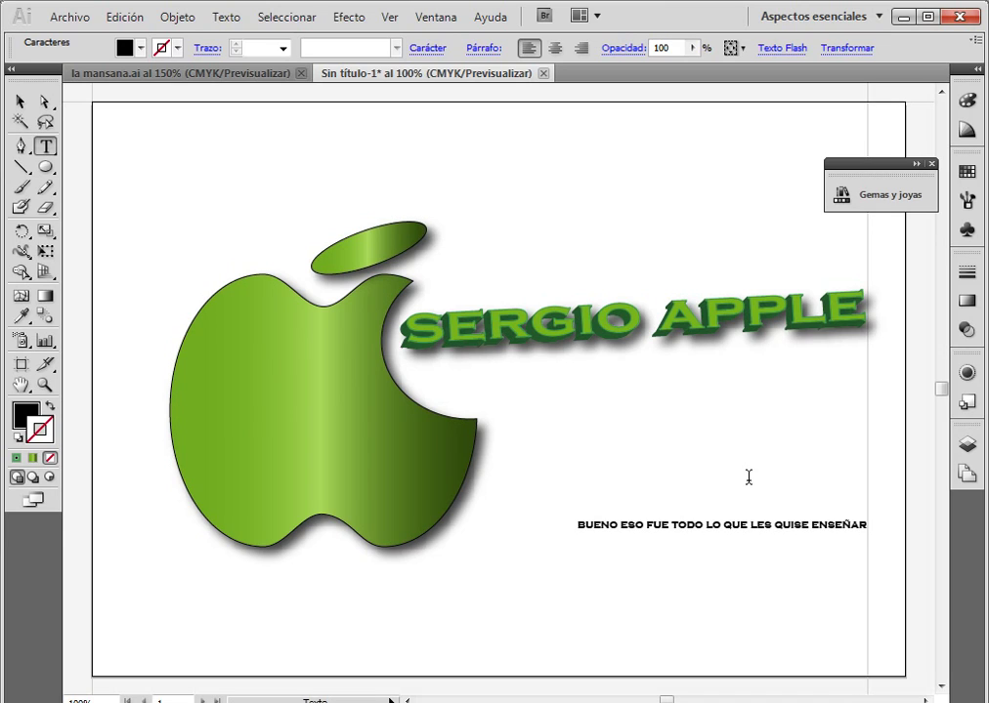
pyautogui.click(19, 101)
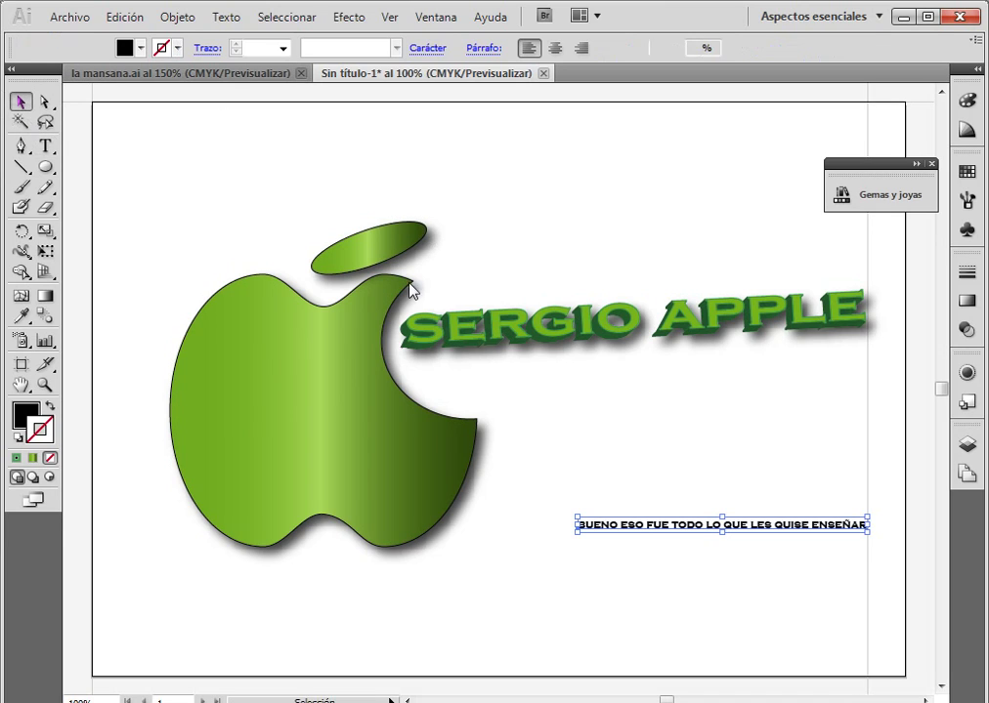
# Step: Move the closing text line under the name text, enlarge its height and width, and shift it slightly left into the apple's bite
pyautogui.moveTo(625, 529); pyautogui.dragTo(525, 391)
pyautogui.moveTo(623, 393); pyautogui.dragTo(688, 418)
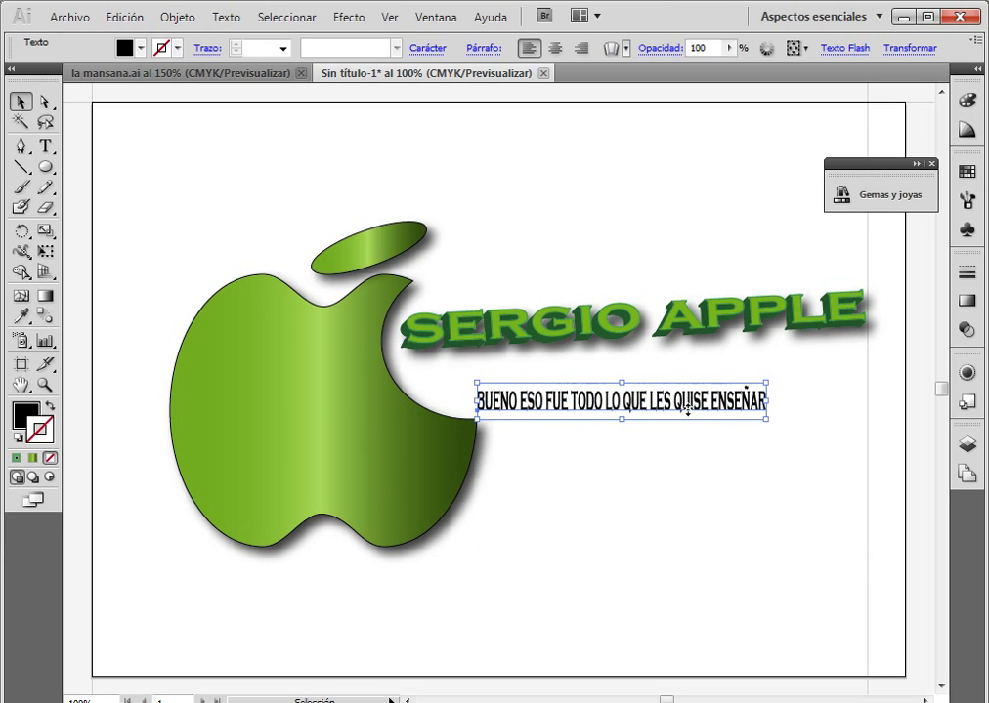
pyautogui.moveTo(767, 402); pyautogui.dragTo(863, 403)
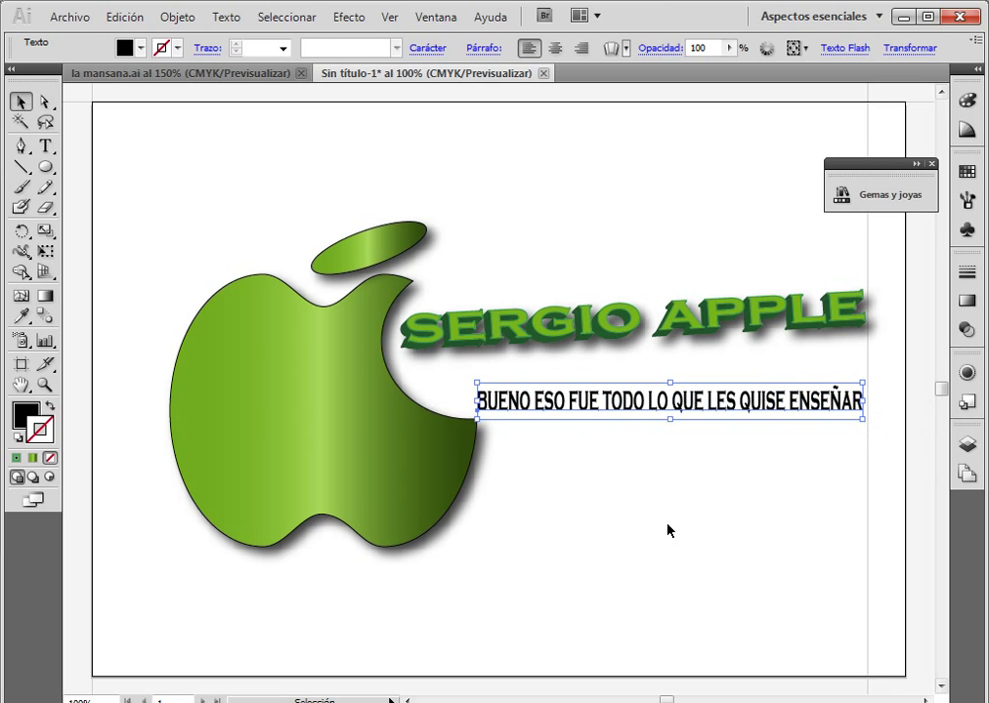
pyautogui.click(666, 530)
pyautogui.moveTo(636, 412); pyautogui.dragTo(597, 402)
pyautogui.click(633, 396)
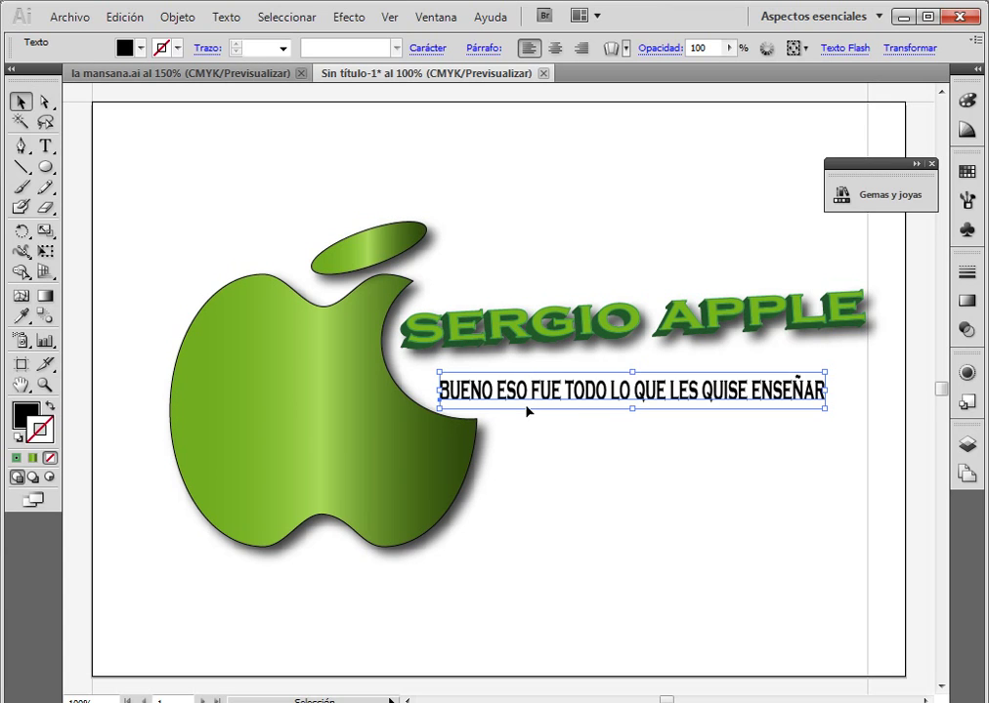
# Step: Switch to the la mansana.ai document to view the finished apple logo
pyautogui.click(170, 75)
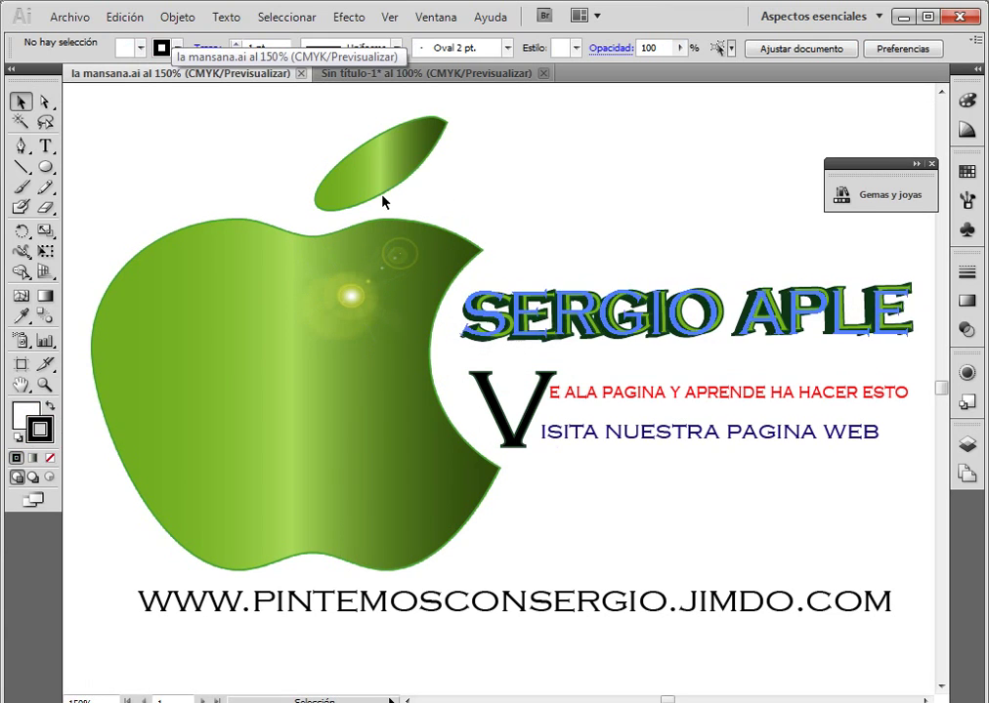
# Step: Bring up the untitled logo document, and in Word write the note "Buenop les enseñe ha hacer halgo no es lo mismo que hize pero vacano"
pyautogui.click(380, 73)
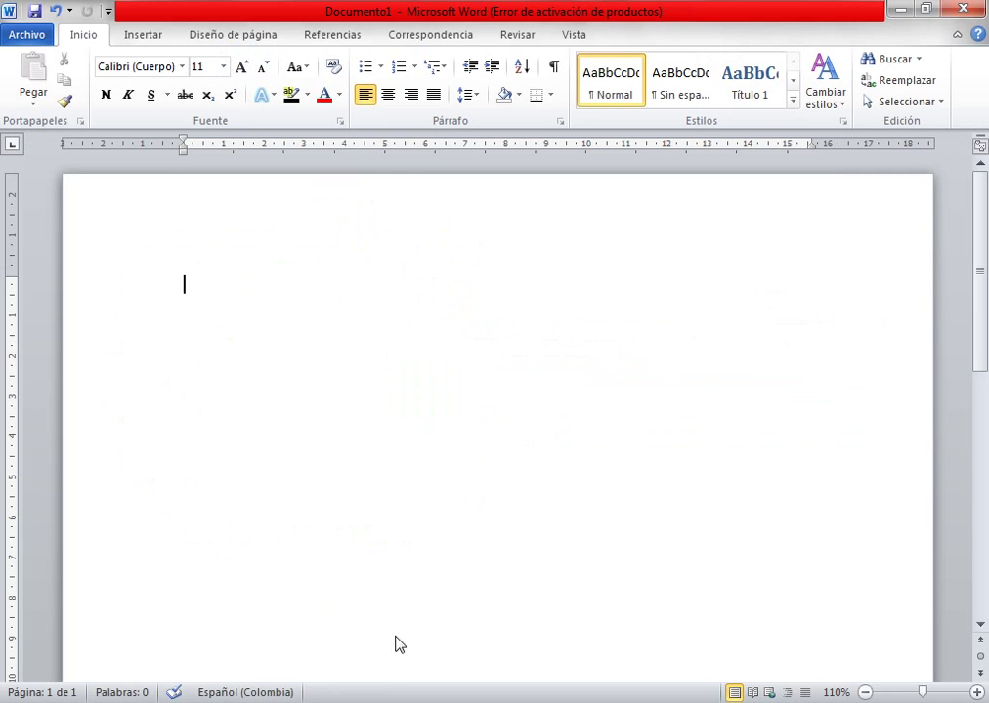
pyautogui.write('bu')
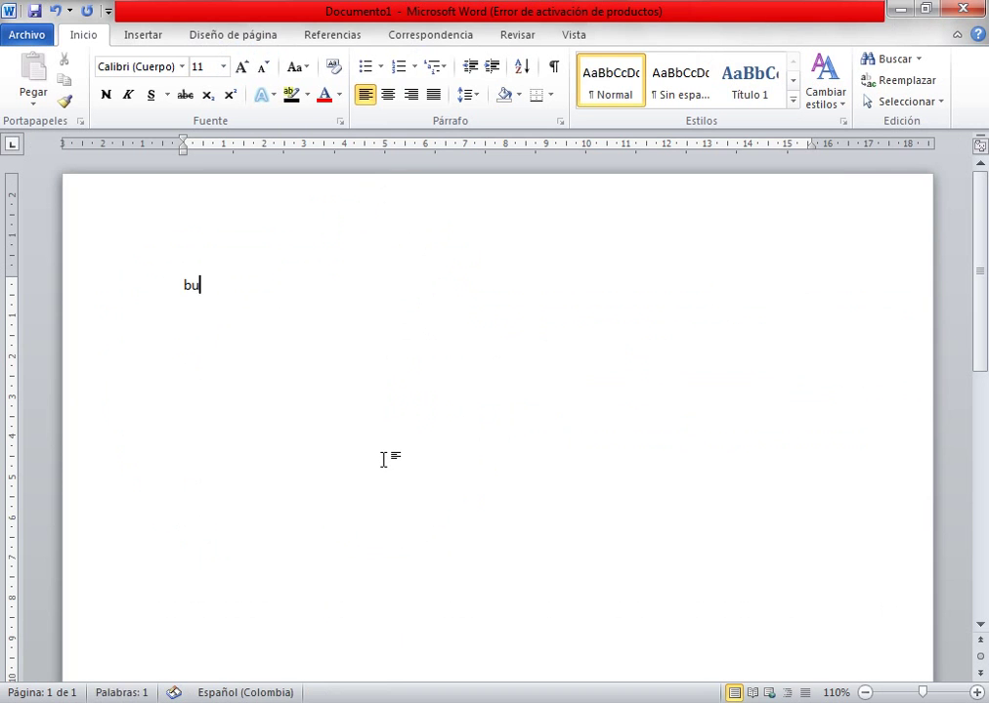
pyautogui.write('enop les e')
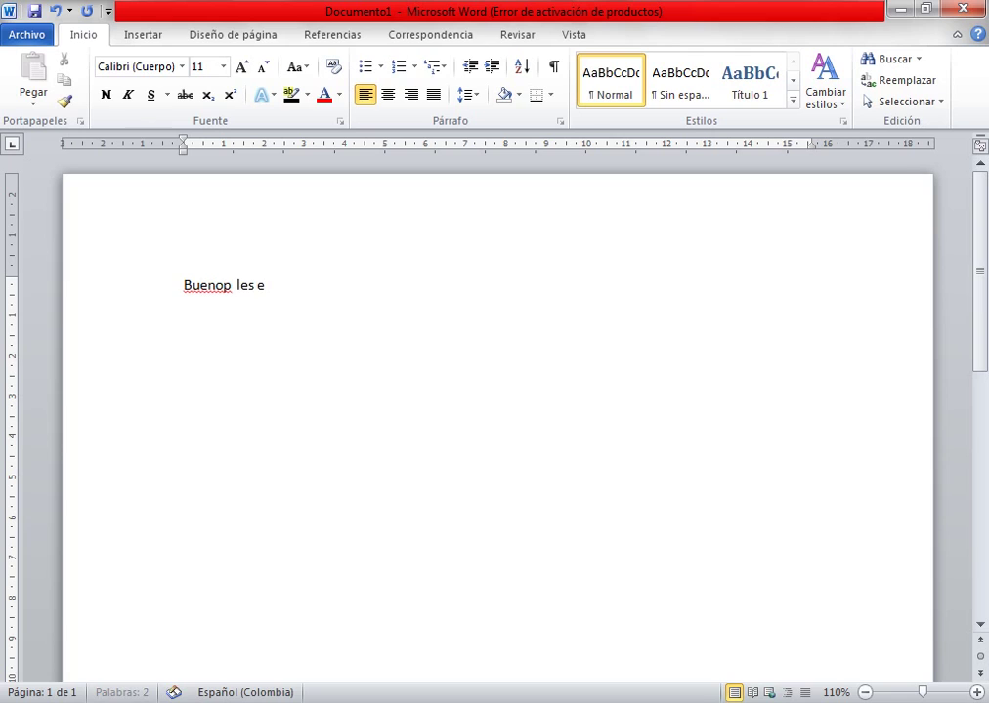
pyautogui.write('nseñe ')
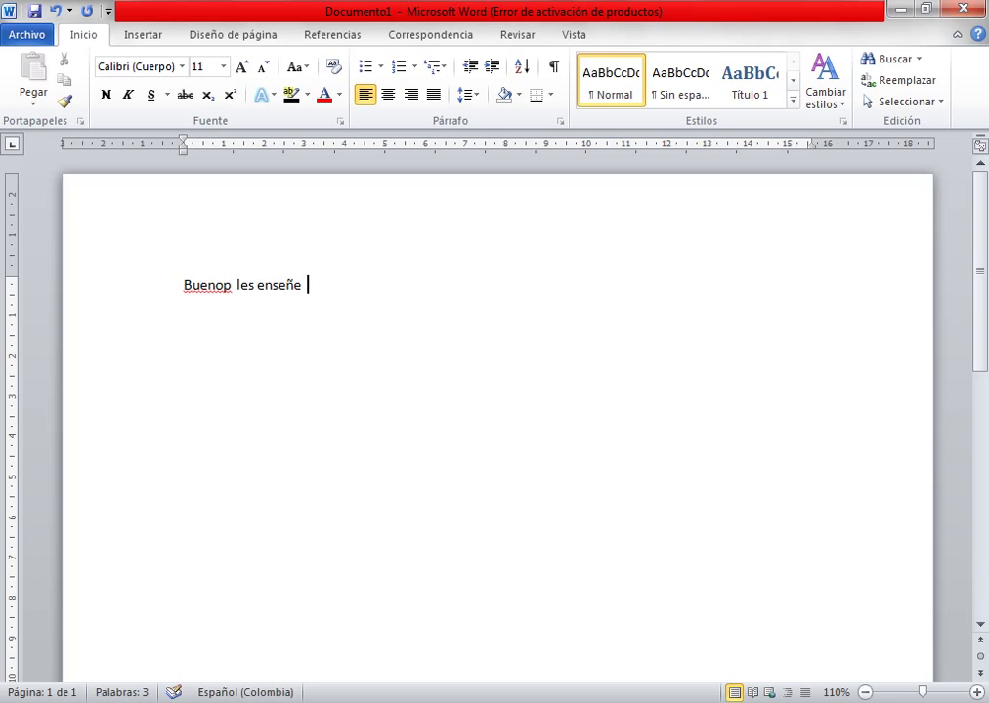
pyautogui.write('ha hacer hal')
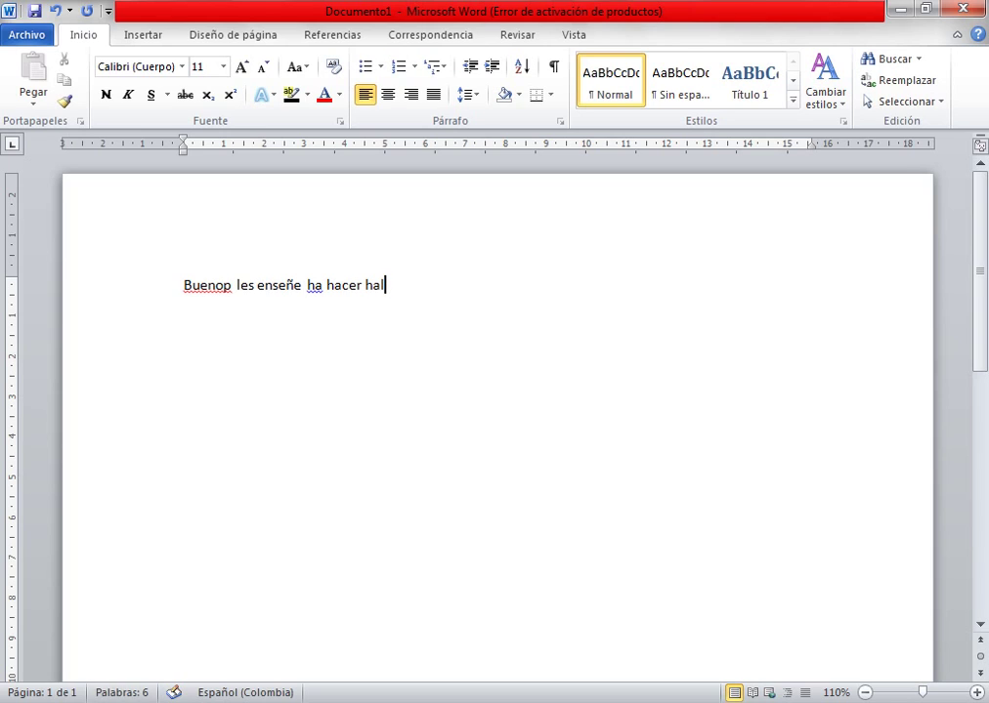
pyautogui.write('go no es lo mism')
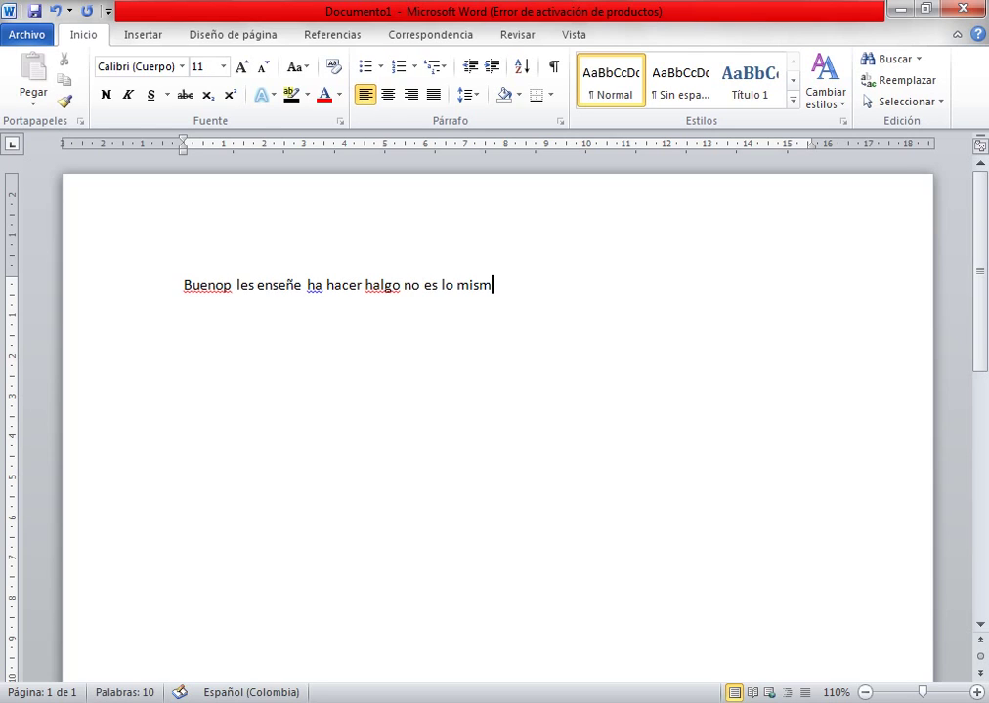
pyautogui.write('o que hize')
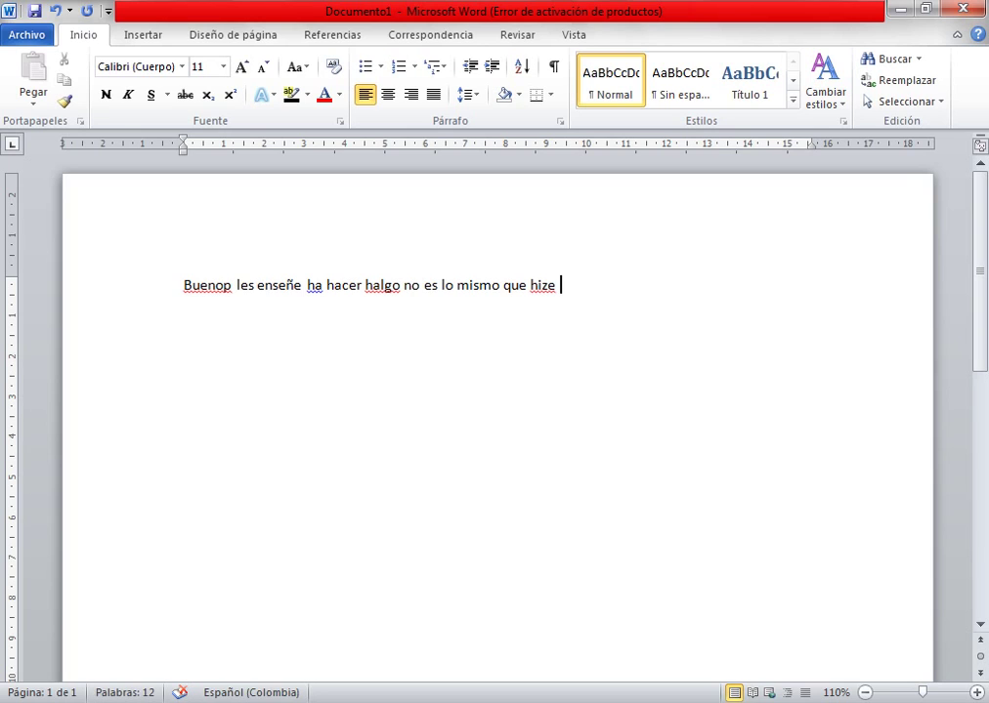
pyautogui.write('pero vacano')
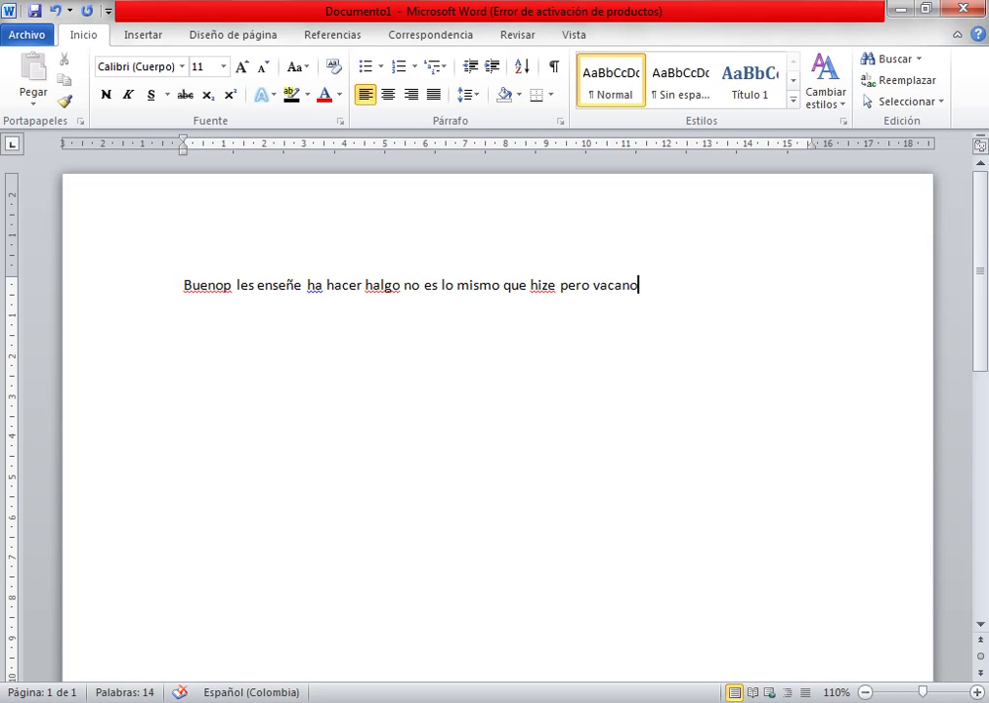
# Step: Delete the whole note from the Word document and return to the logo drawing in Illustrator
pyautogui.moveTo(645, 285); pyautogui.dragTo(181, 451)
pyautogui.press('Delete')
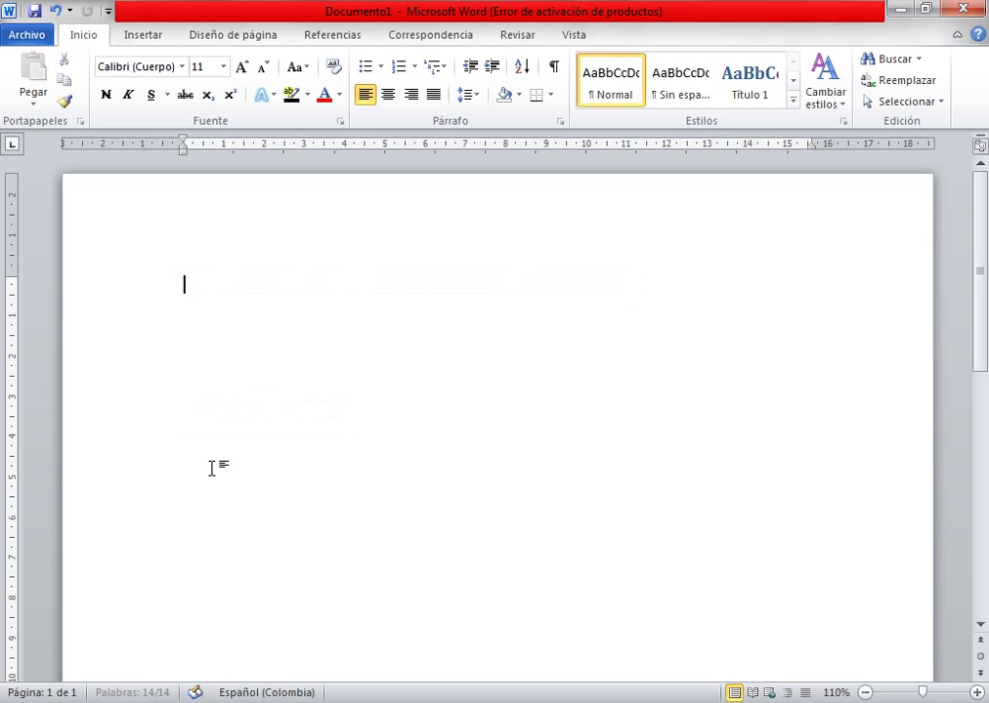
pyautogui.hotkey('alt', 'Tab')
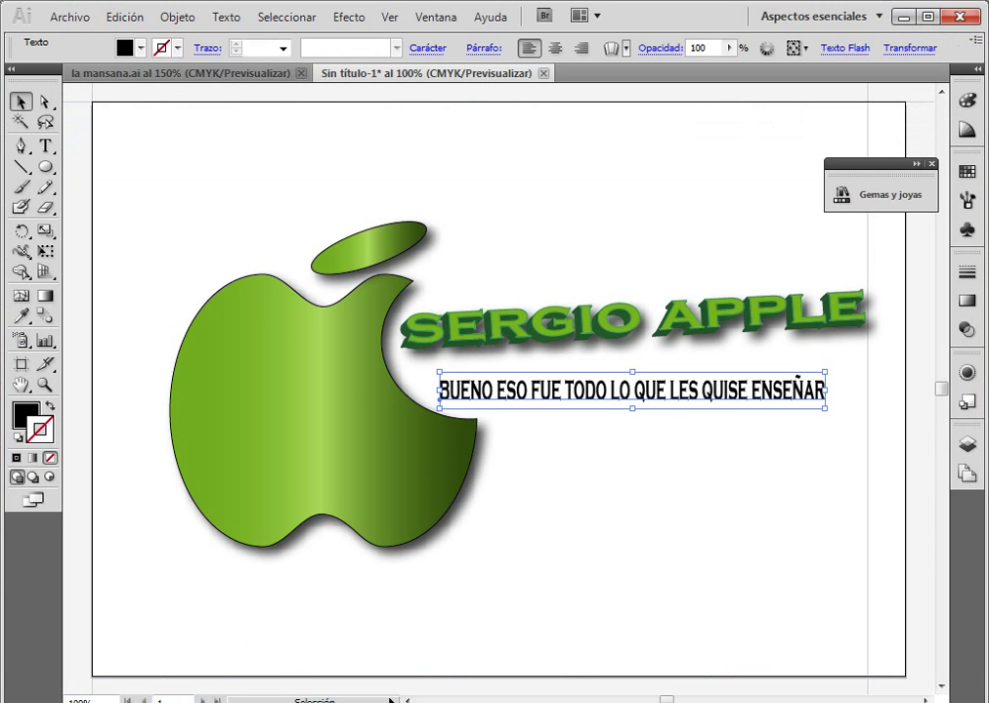
# Step: Switch to the browser, open the YouTube video "Crazy Frog - Safety Dance", and return to the Illustrator drawing
pyautogui.hotkey('alt', 'Tab')
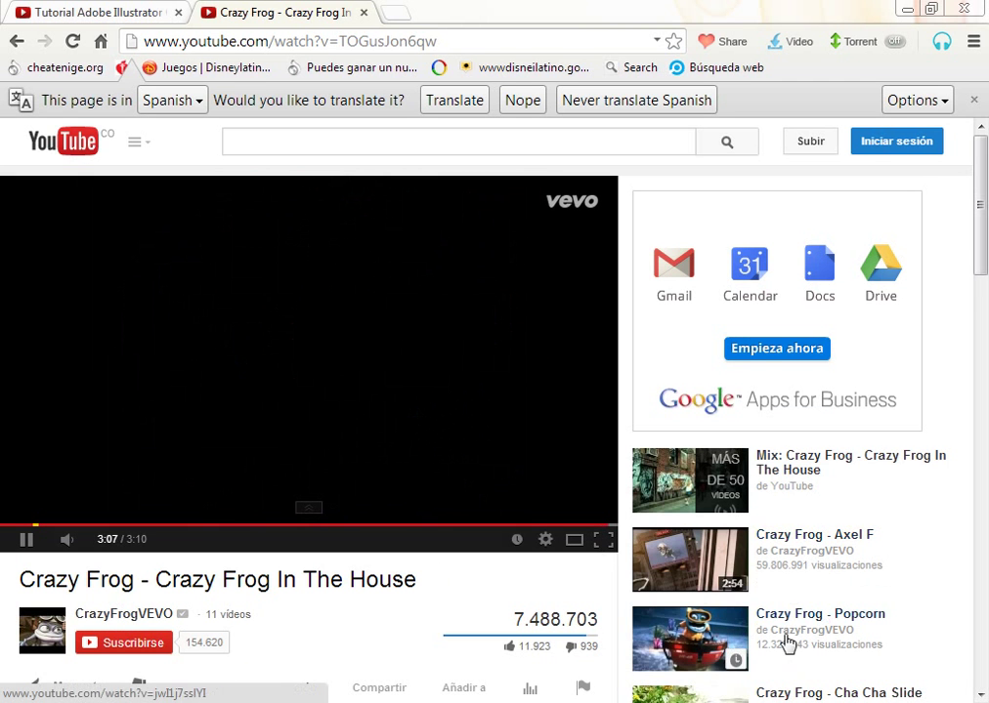
pyautogui.scroll(-2, 788, 643)
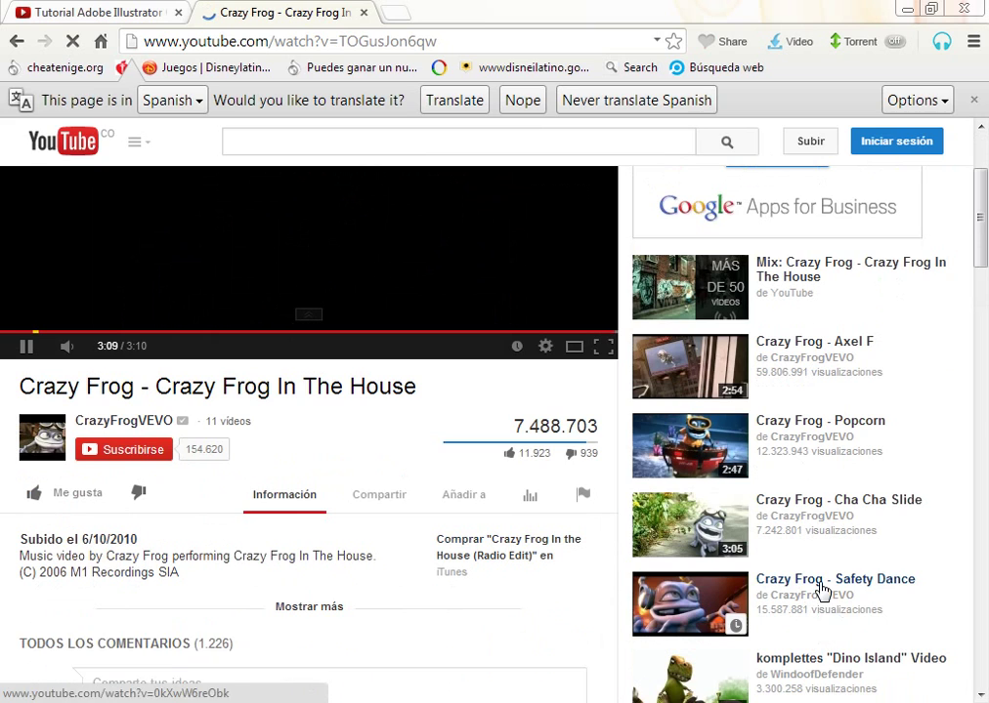
pyautogui.click(822, 593)
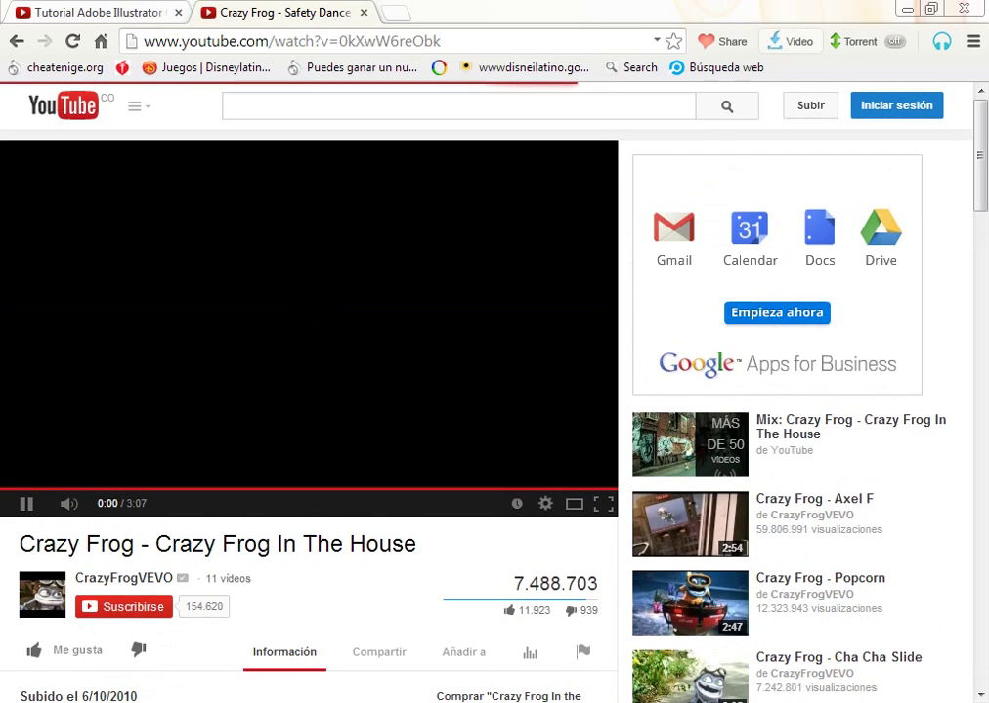
pyautogui.click(340, 618)
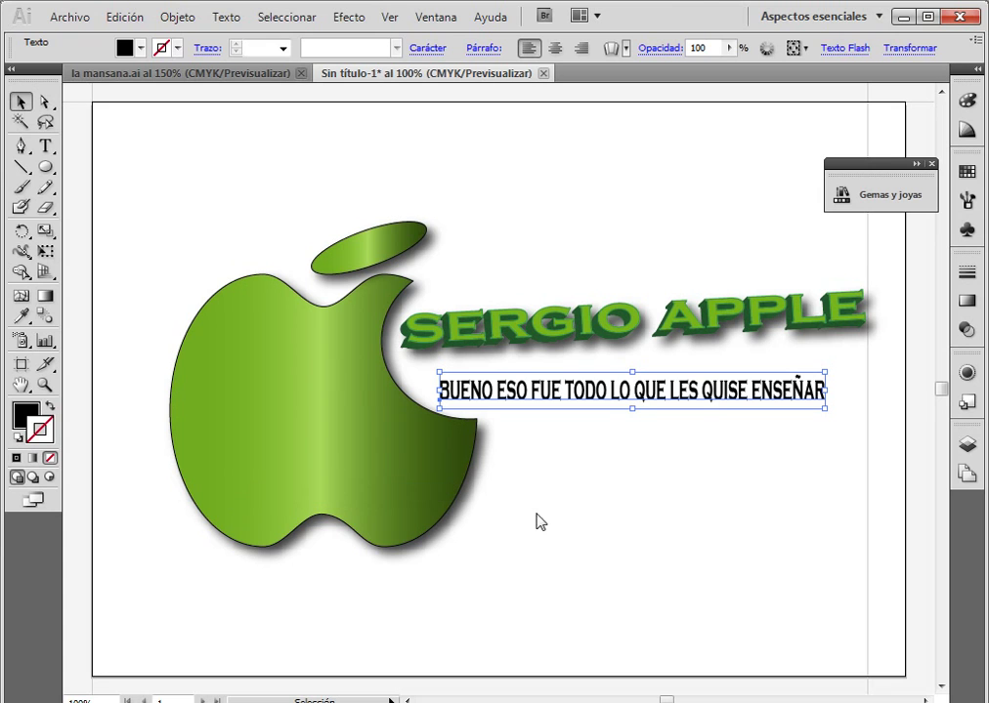
# Step: Apply a Multiply drop shadow to the closing text line with 75% opacity, 0.25 cm X and Y offsets and 0.18 cm blur
pyautogui.click(366, 19)
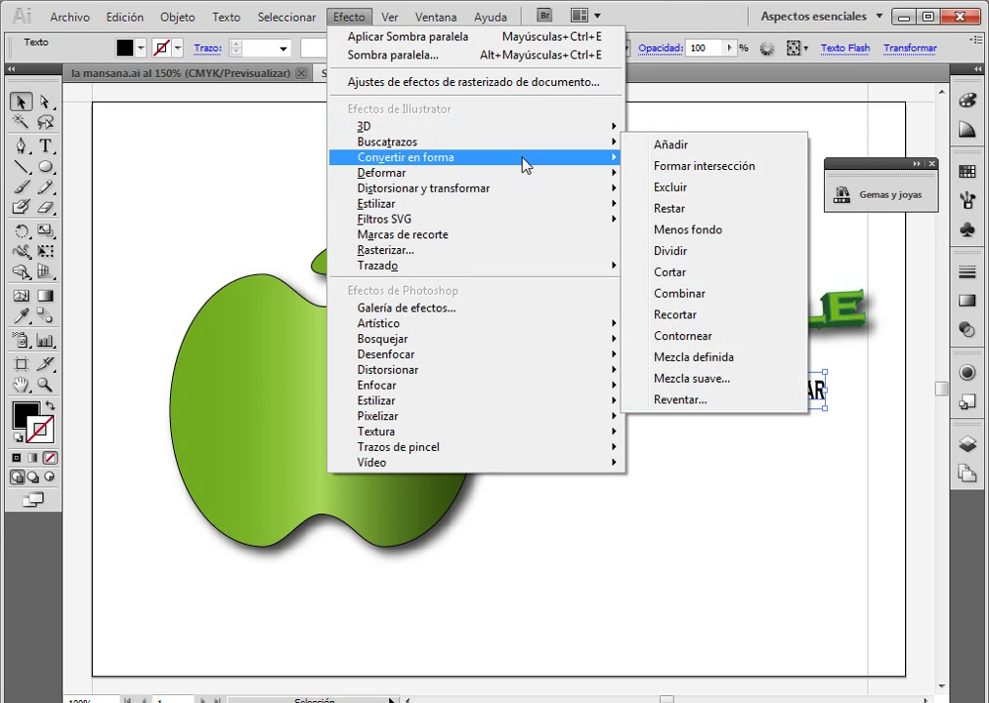
pyautogui.moveTo(596, 208)
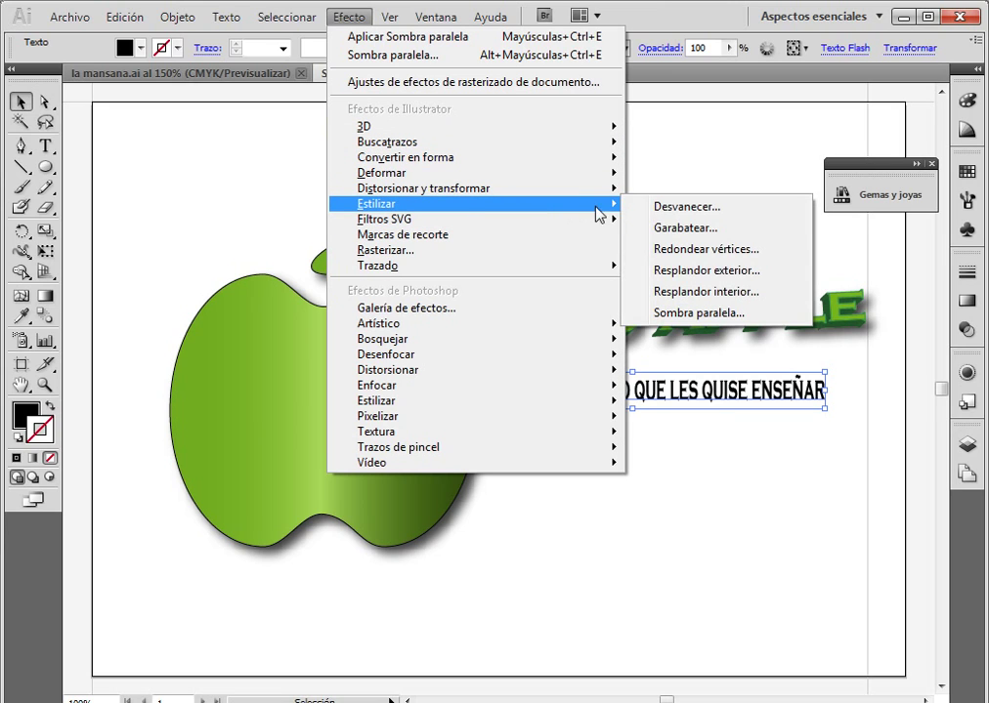
pyautogui.click(678, 314)
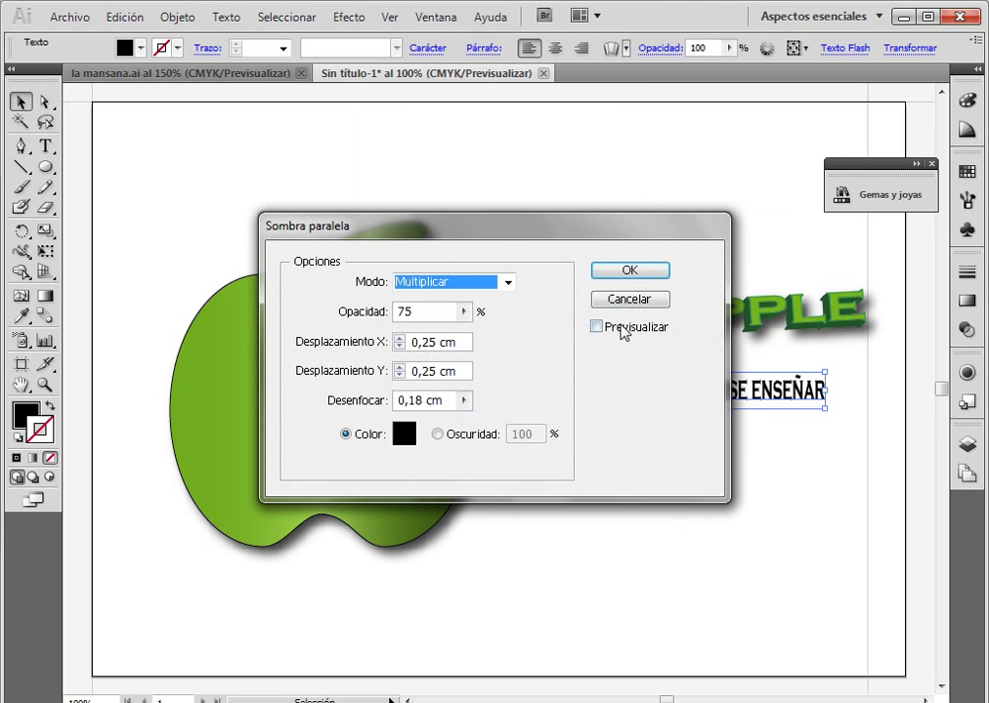
pyautogui.click(596, 329)
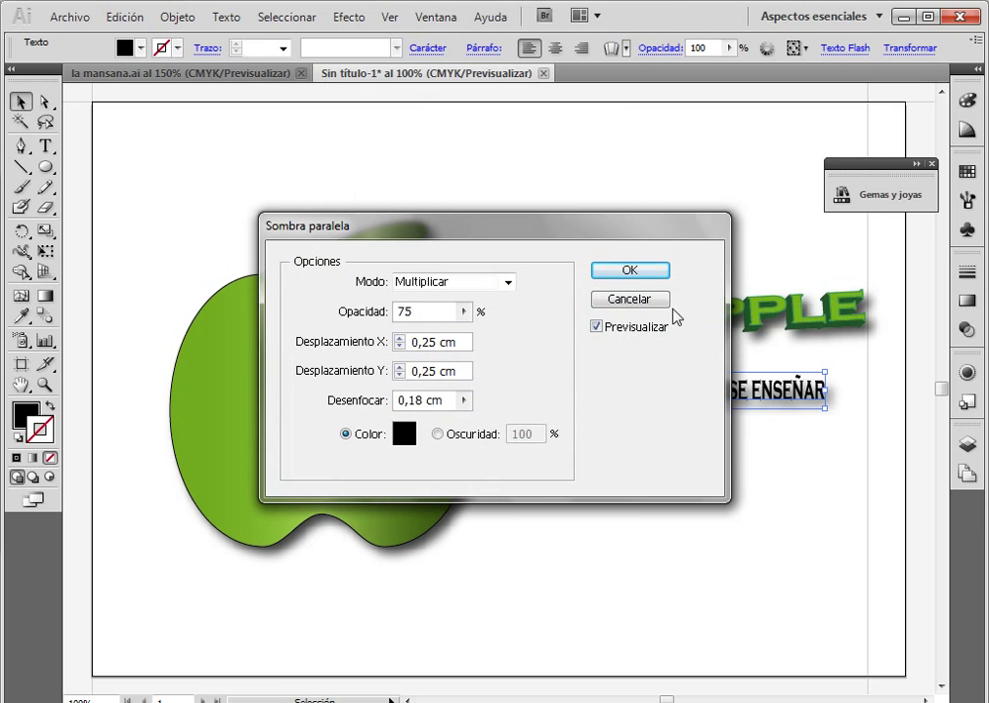
pyautogui.click(640, 270)
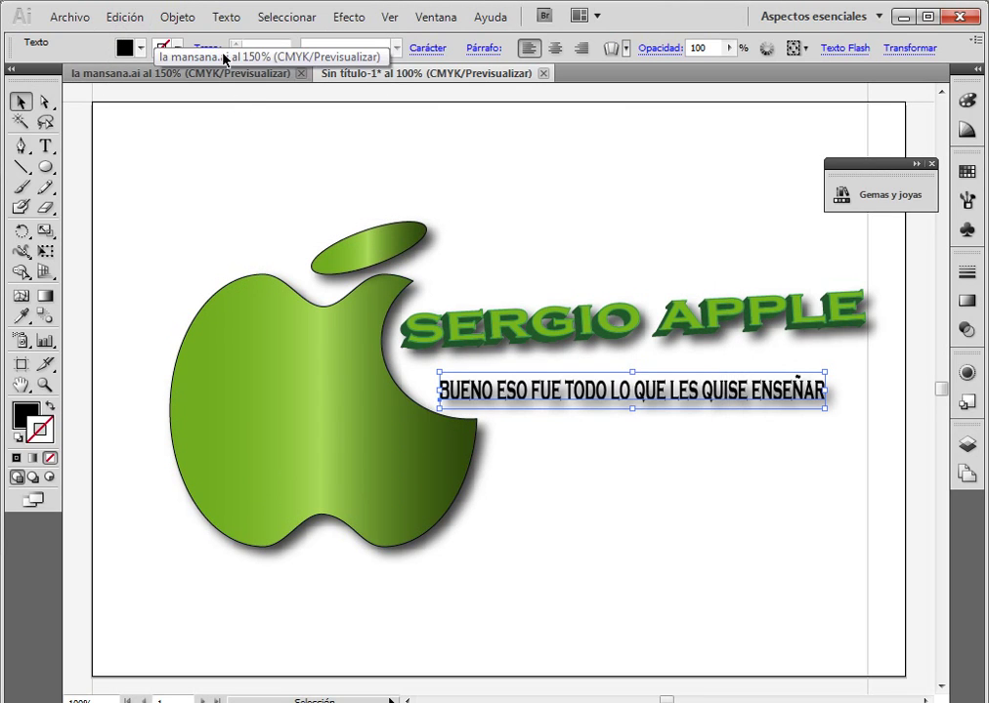
# Step: Try green and dark magenta fills on the closing text line and settle on purple
pyautogui.click(435, 48)
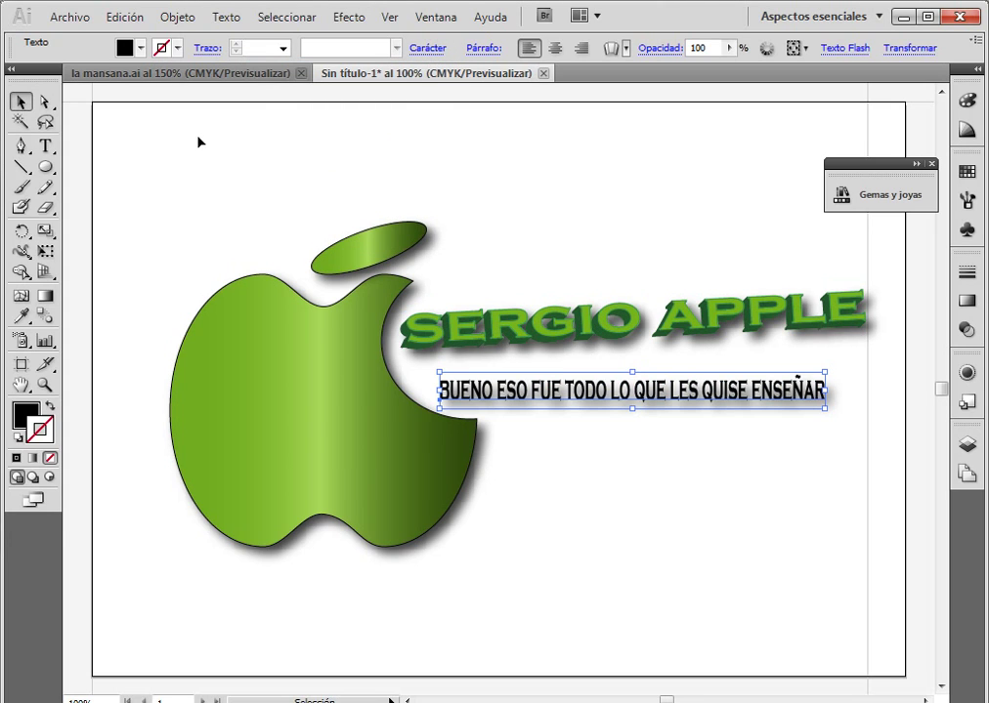
pyautogui.click(119, 45)
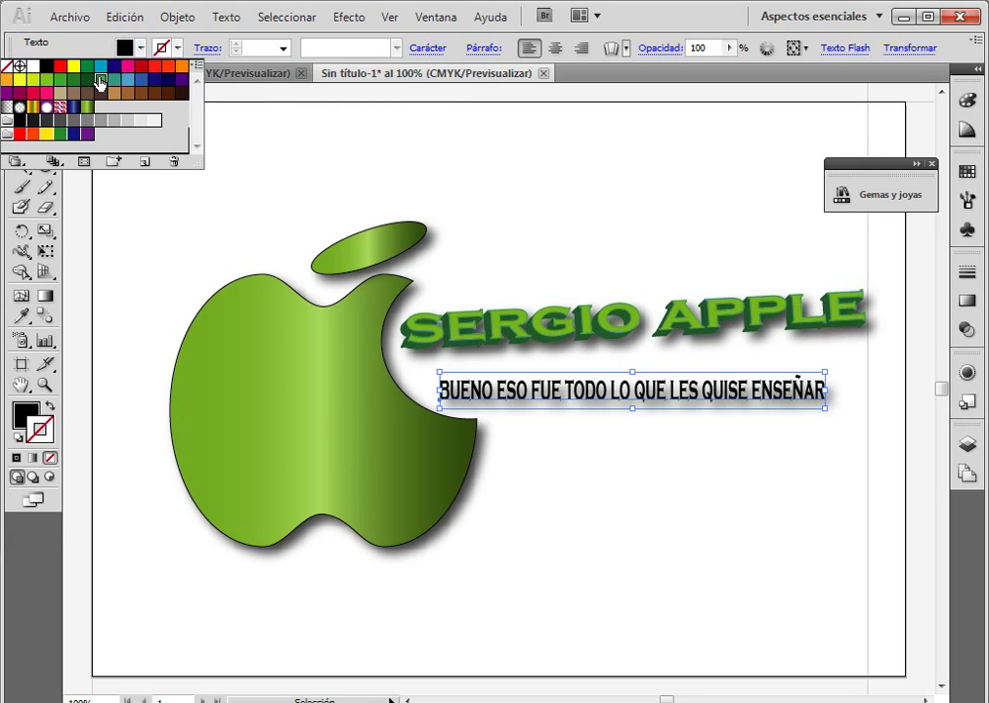
pyautogui.click(73, 81)
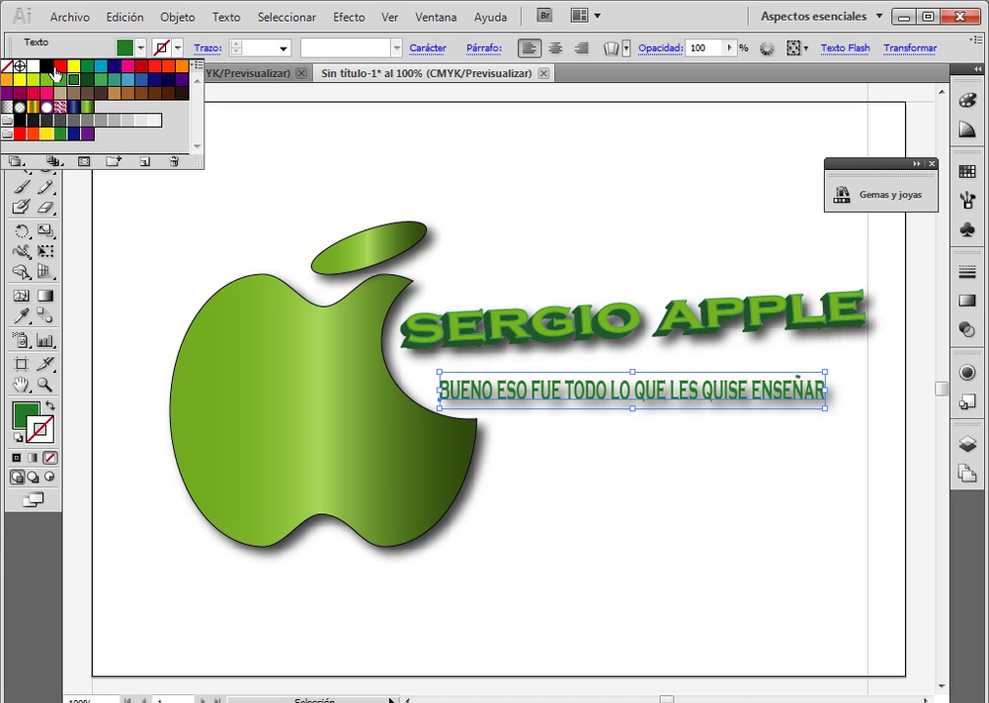
pyautogui.click(17, 92)
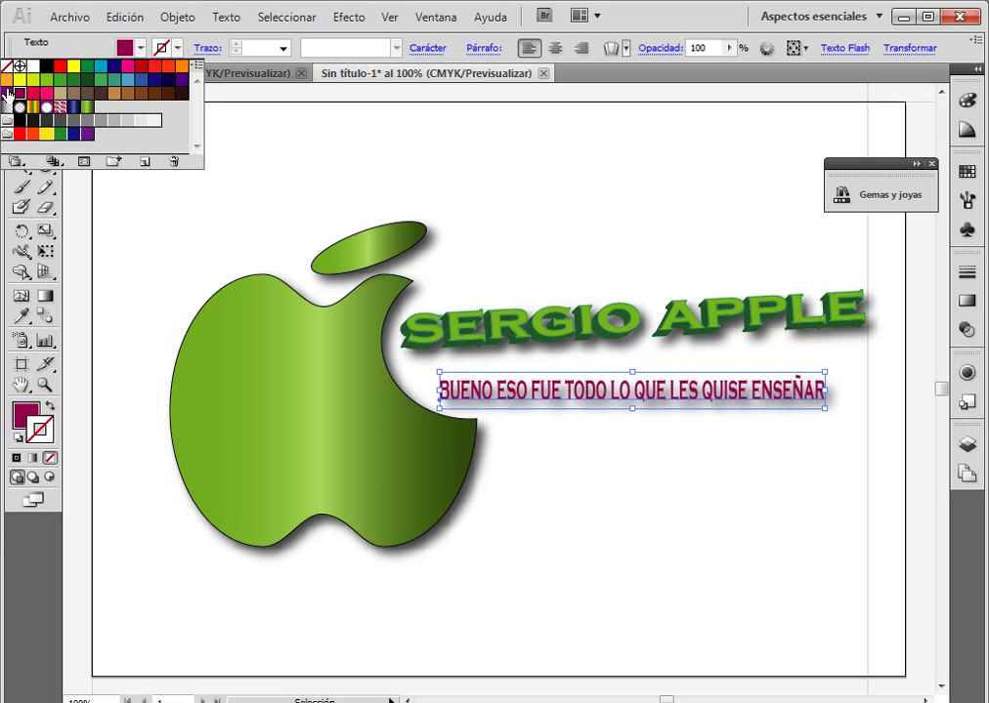
pyautogui.click(6, 91)
pyautogui.click(523, 433)
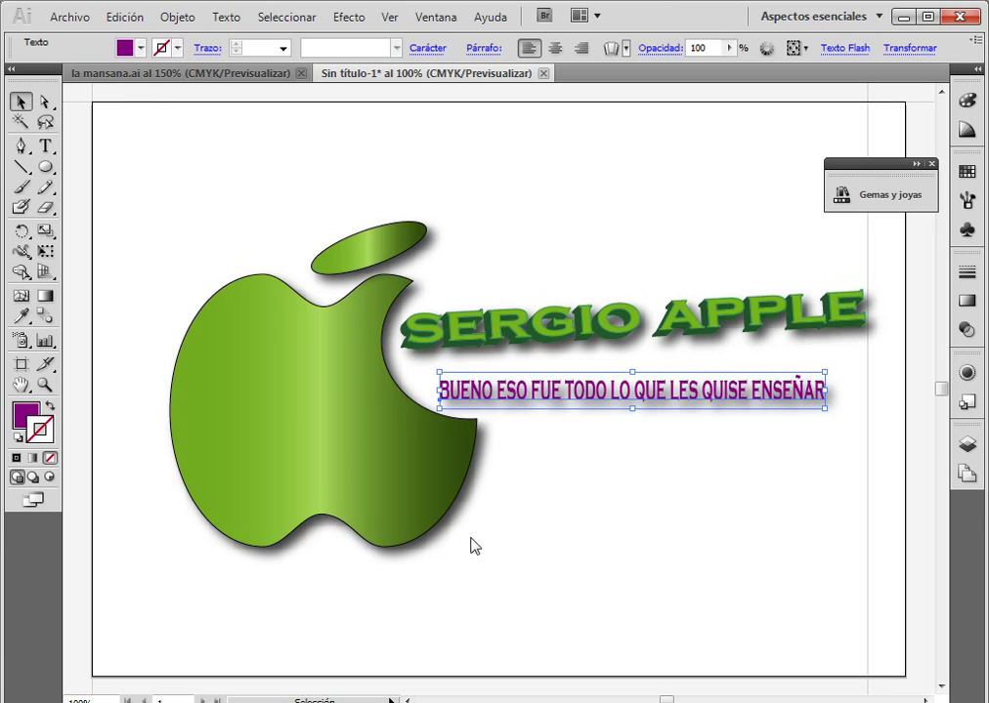
pyautogui.moveTo(126, 199); pyautogui.dragTo(699, 556)
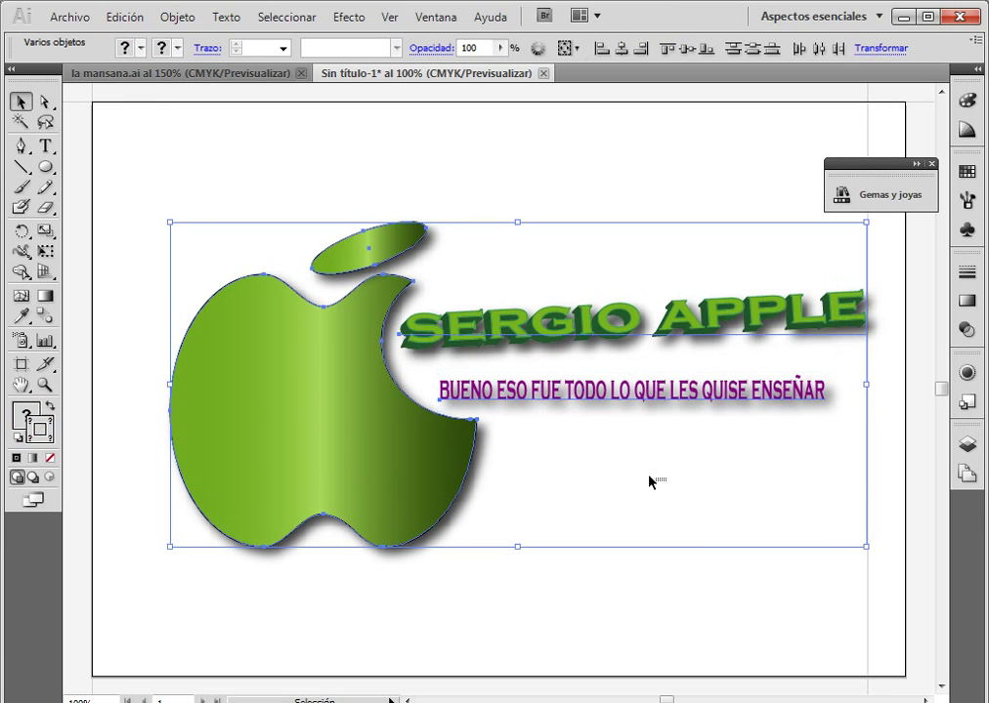
pyautogui.click(616, 489)
pyautogui.moveTo(136, 151); pyautogui.dragTo(904, 598)
pyautogui.click(817, 635)
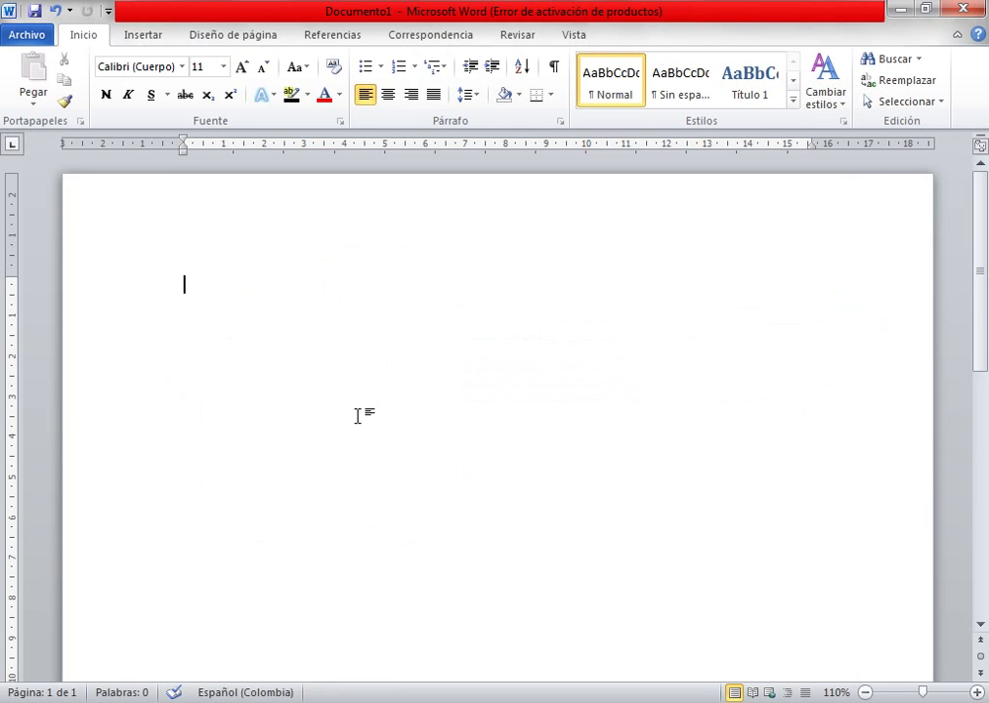
# Step: Write the farewell "Adiós!!!!!!!!!!" in the blank Word document and bring up the aTube Catcher recorder window
pyautogui.write('adio')
pyautogui.write('s')
pyautogui.write('!!!')
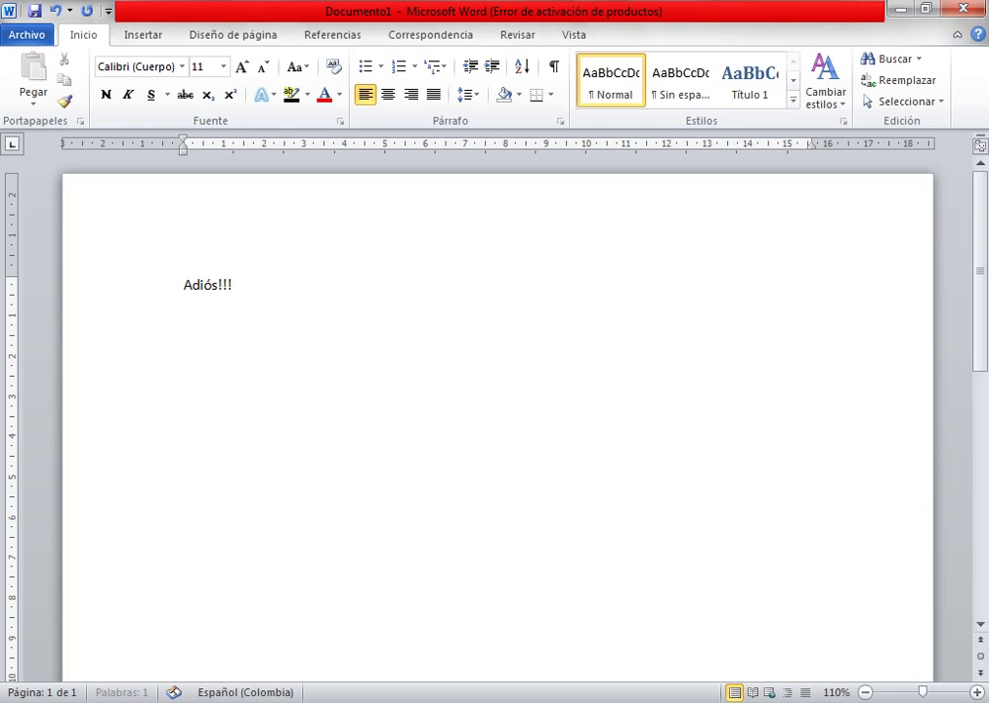
pyautogui.write('!!!!!!!')
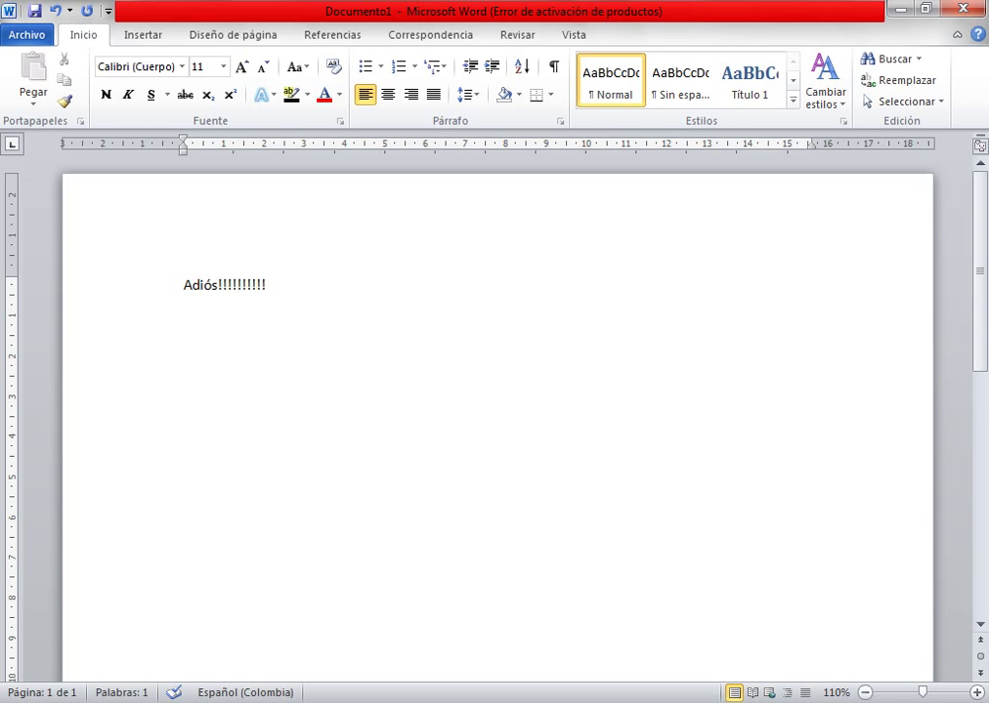
pyautogui.click(411, 699)
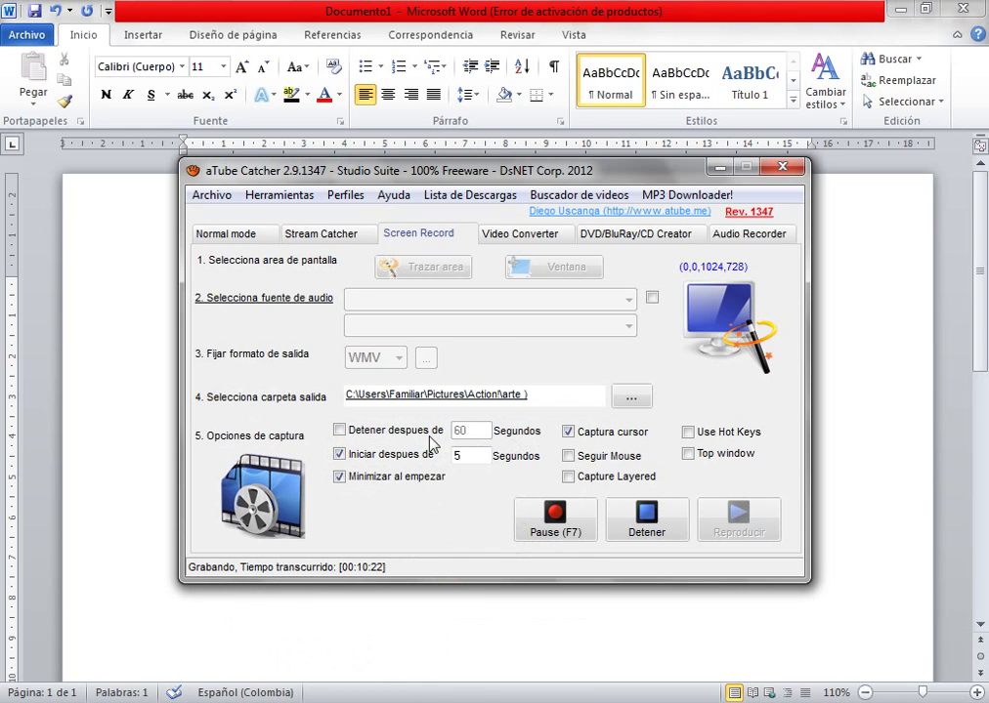